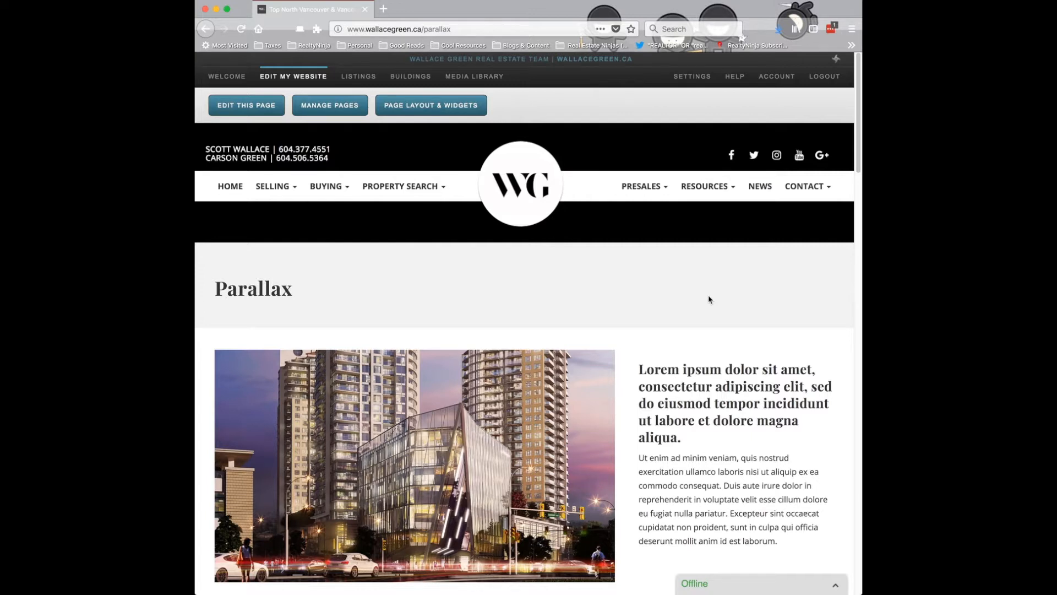
Examine the Parallax page's sections, from the title banner through testimonials, featured properties and text columns to the contact form.
mouse_move(295, 291)
left_mouse_down()
mouse_move(214, 292)
mouse_move(297, 294)
left_mouse_up()
scroll(777, 298, "down", 2)
scroll(778, 299, "down", 5)
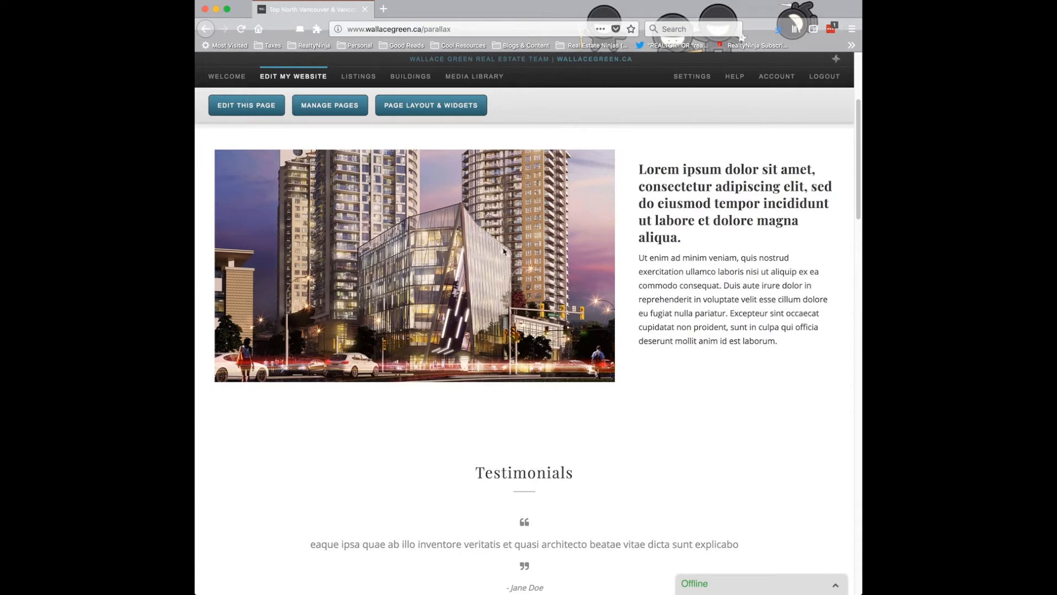
scroll(733, 283, "down", 2)
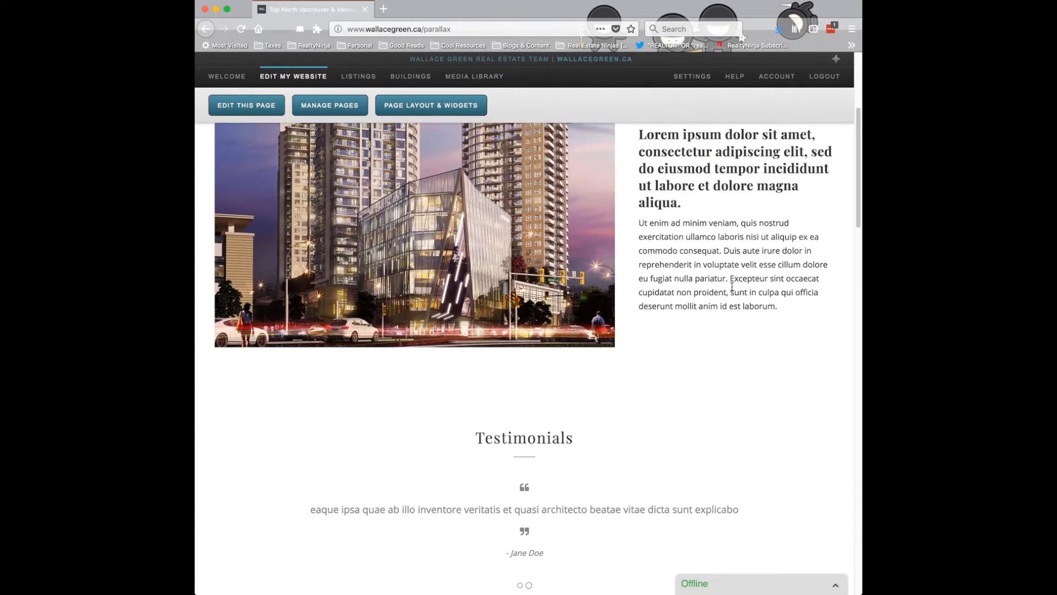
scroll(733, 282, "down", 5)
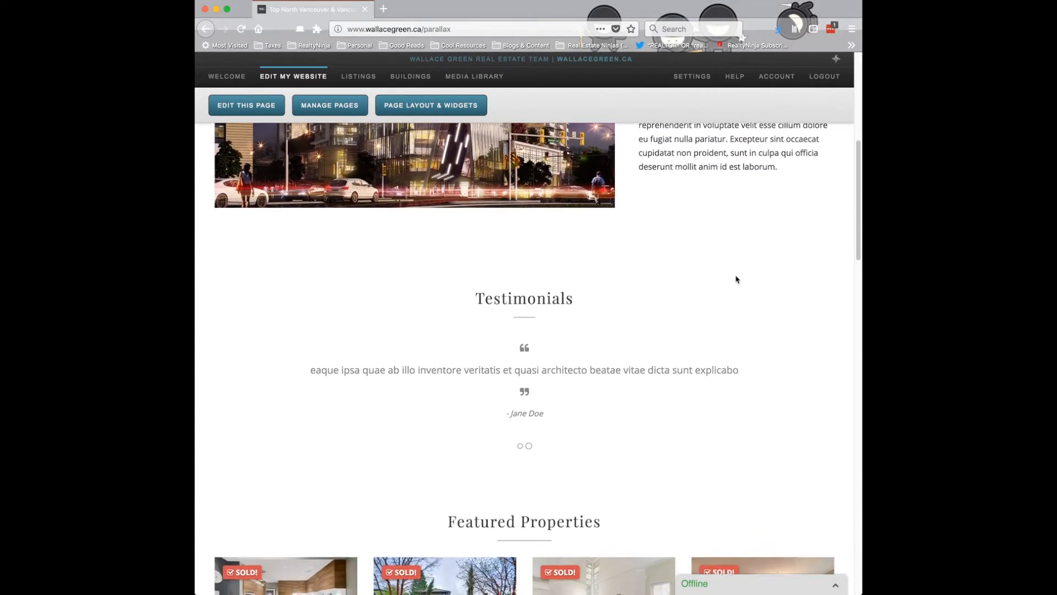
scroll(829, 362, "down", 1)
scroll(830, 362, "down", 9)
scroll(844, 365, "down", 4)
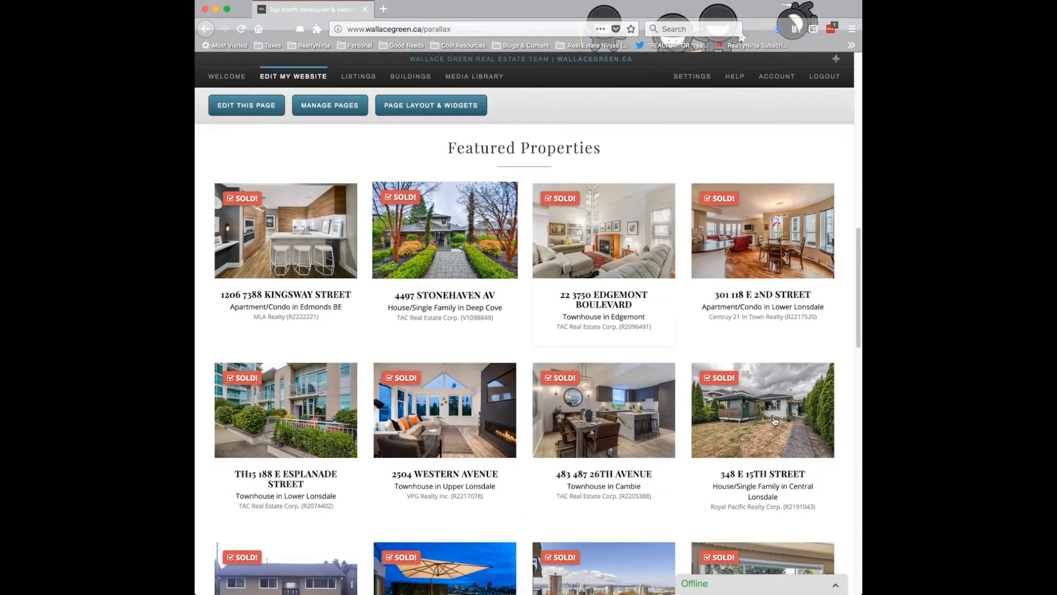
scroll(774, 424, "down", 3)
scroll(834, 402, "down", 9)
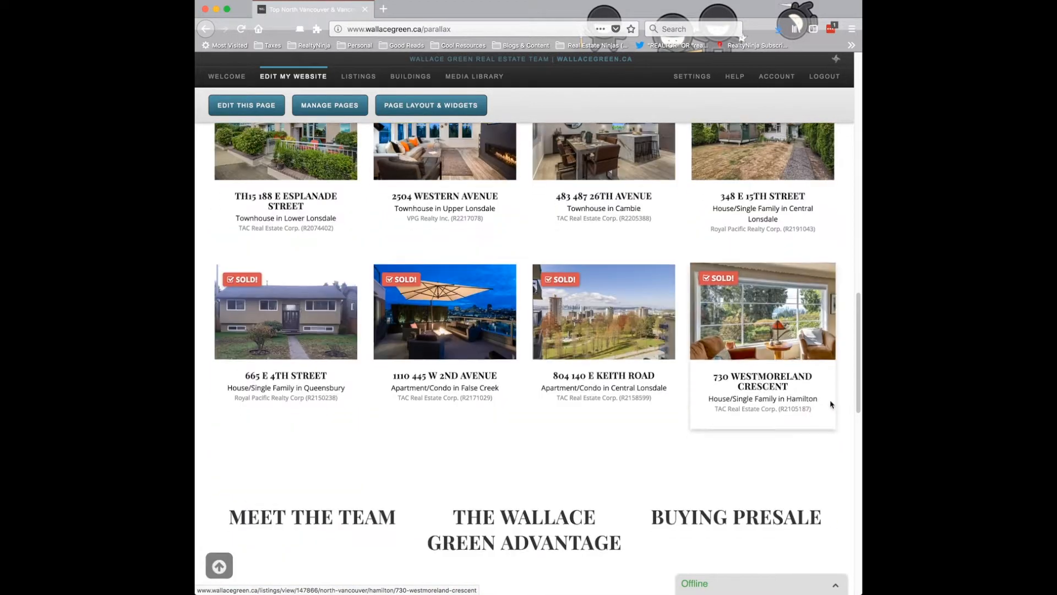
scroll(803, 374, "down", 5)
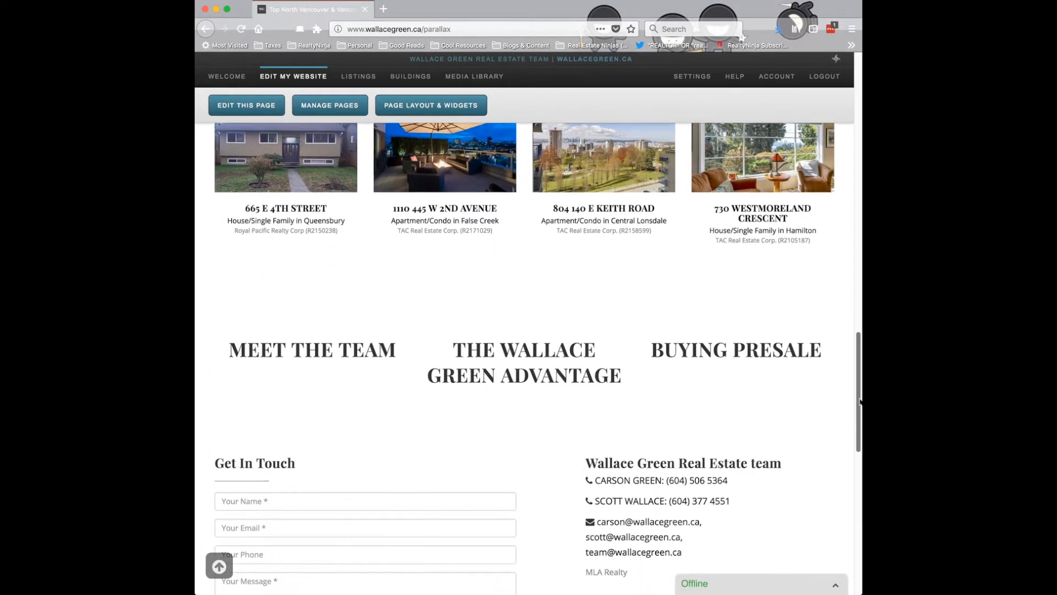
left_click_drag(466, 309, 550, 324)
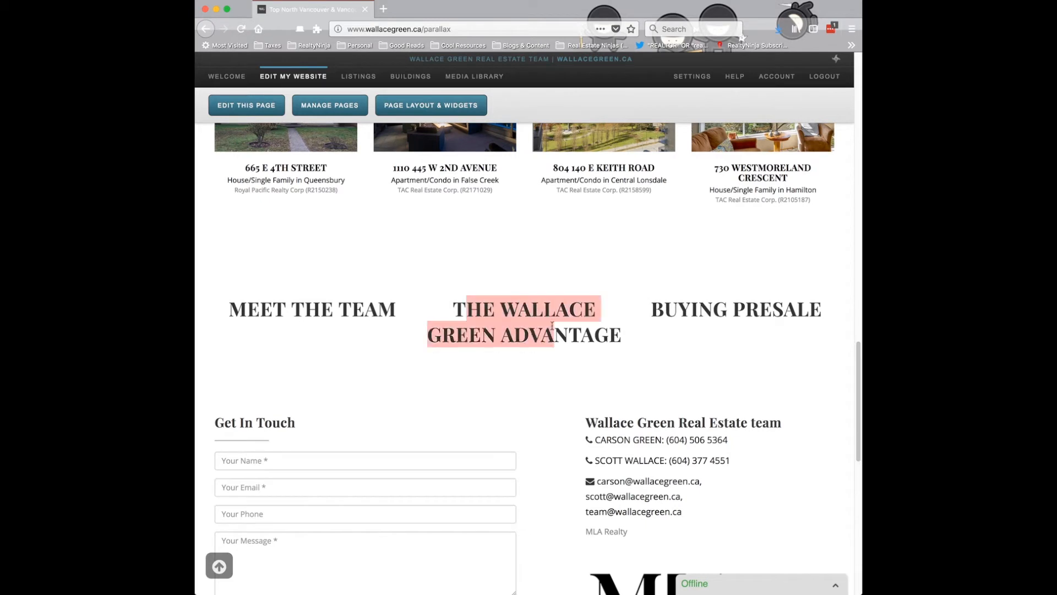
left_click_drag(678, 310, 758, 311)
left_click(301, 314)
left_click_drag(267, 311, 352, 311)
left_click(496, 317)
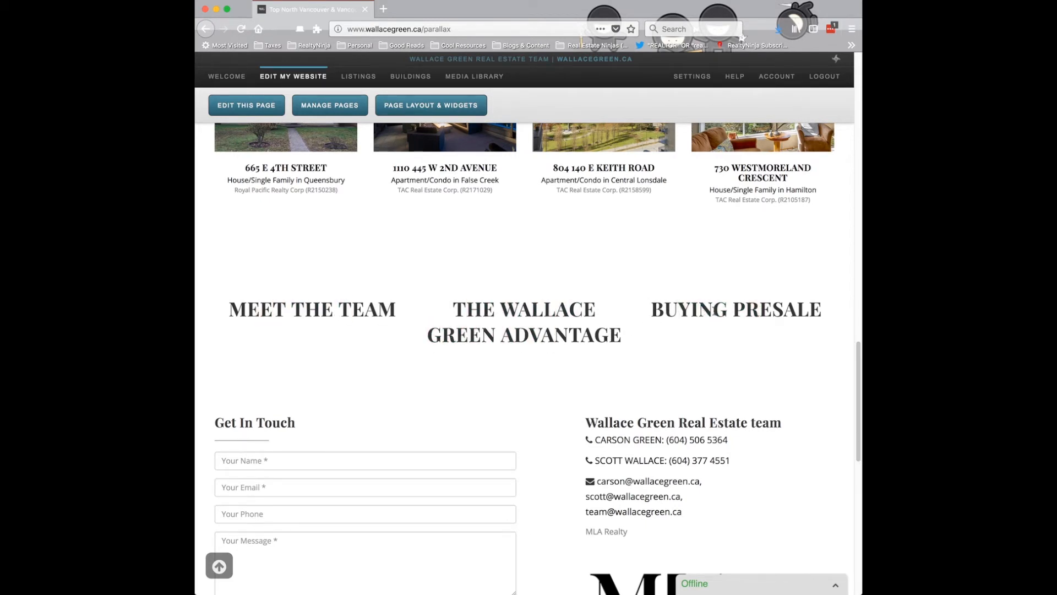
scroll(798, 339, "down", 3)
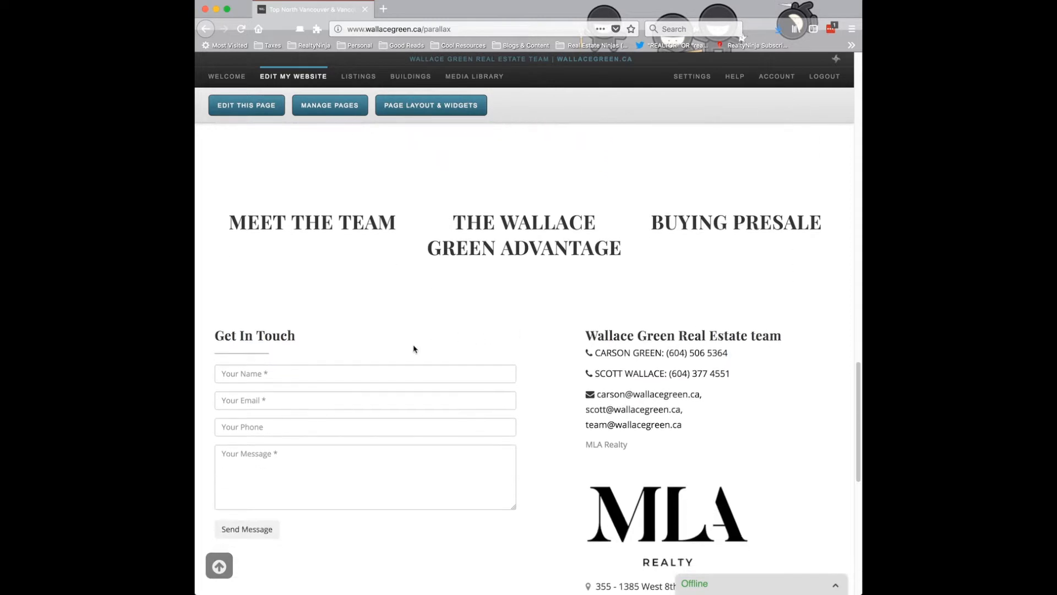
scroll(781, 464, "down", 5)
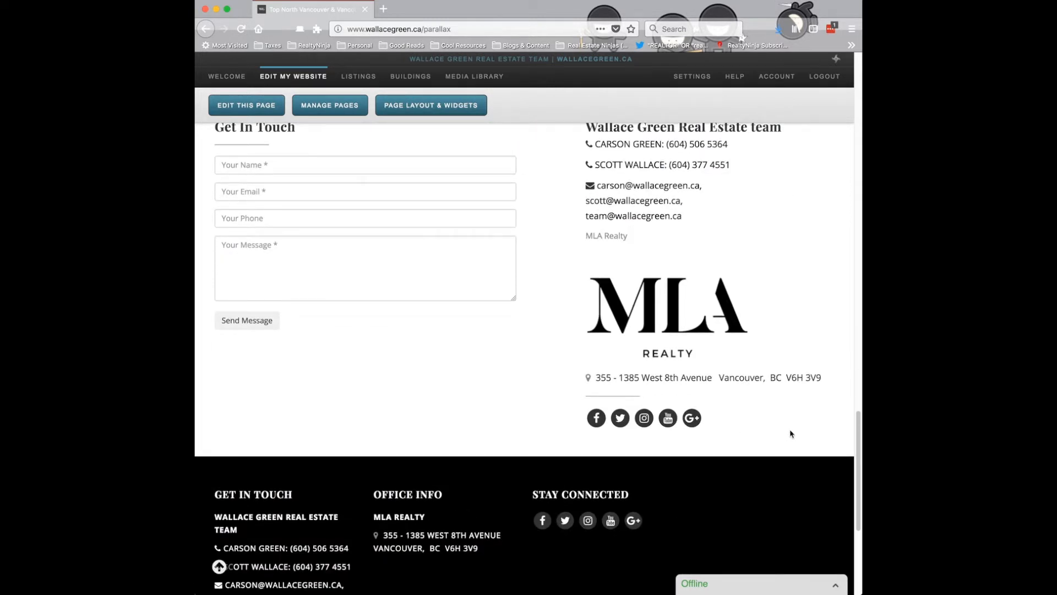
Review the page's content sections again and inspect the title banner holding the "Parallax" heading.
scroll(788, 430, "up", 10)
scroll(840, 354, "up", 15)
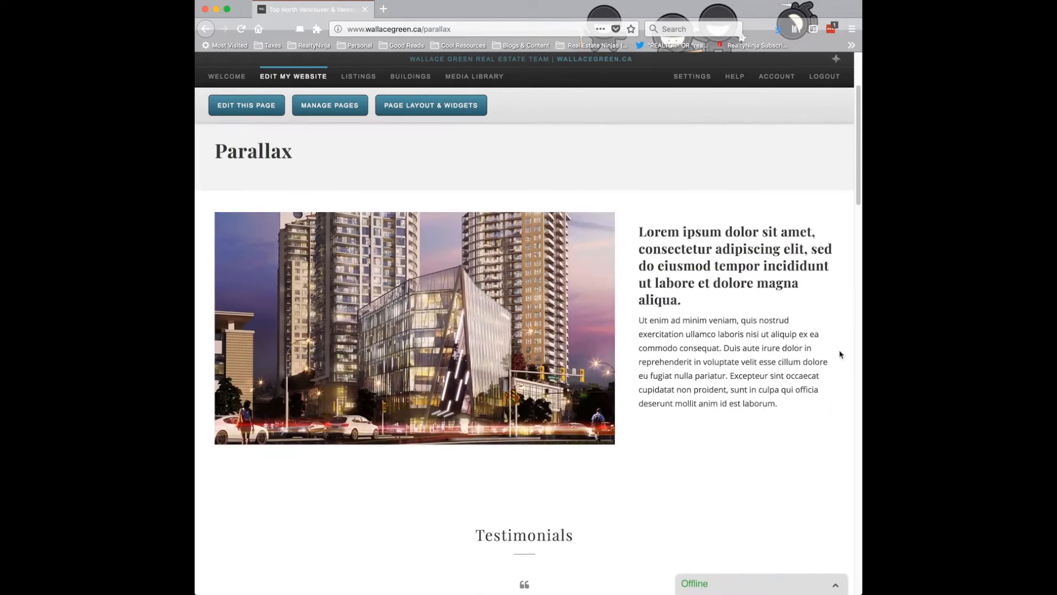
scroll(840, 354, "up", 3)
scroll(790, 375, "down", 1)
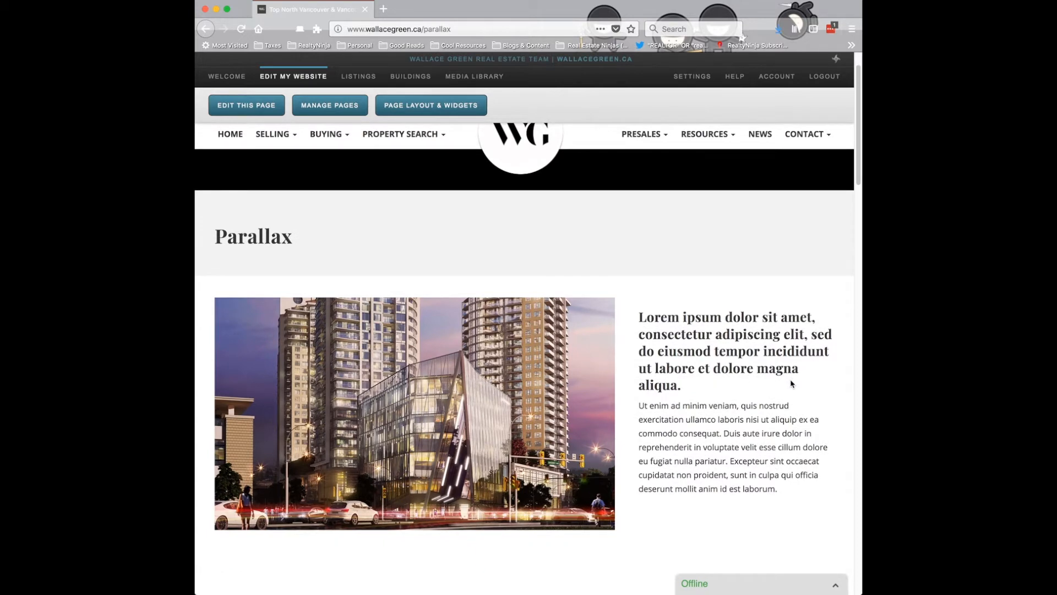
scroll(791, 384, "down", 7)
scroll(814, 397, "down", 5)
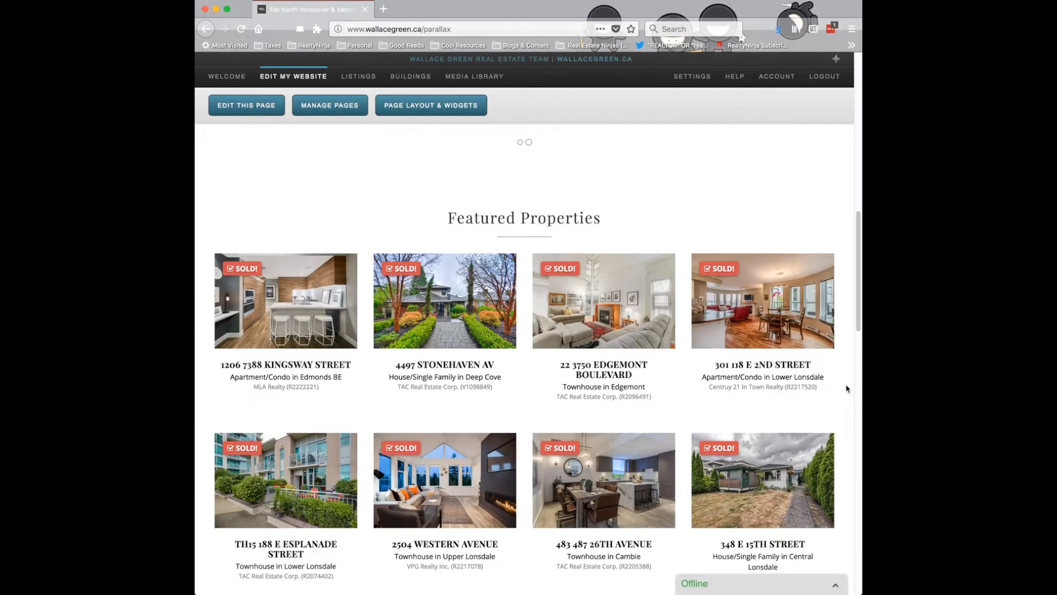
scroll(847, 388, "up", 4)
scroll(847, 387, "down", 18)
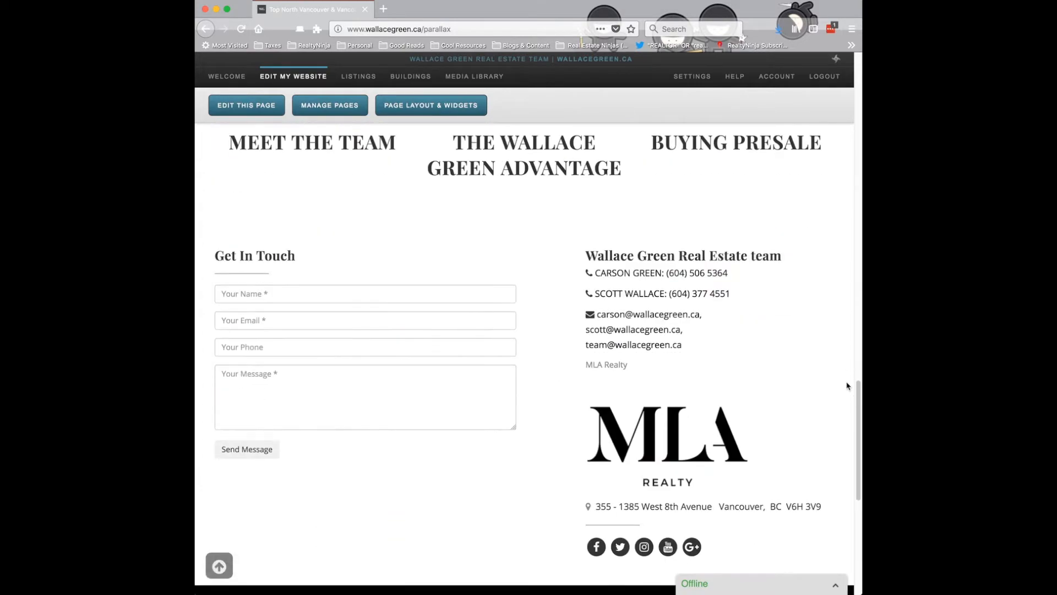
scroll(833, 363, "up", 4)
scroll(832, 363, "up", 4)
scroll(611, 490, "down", 2)
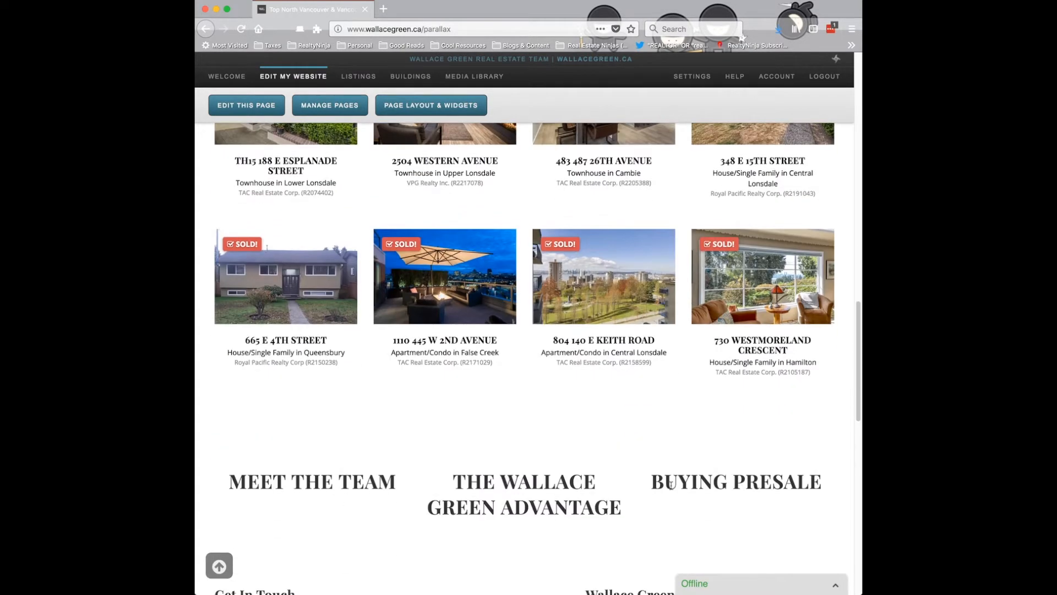
scroll(837, 453, "up", 9)
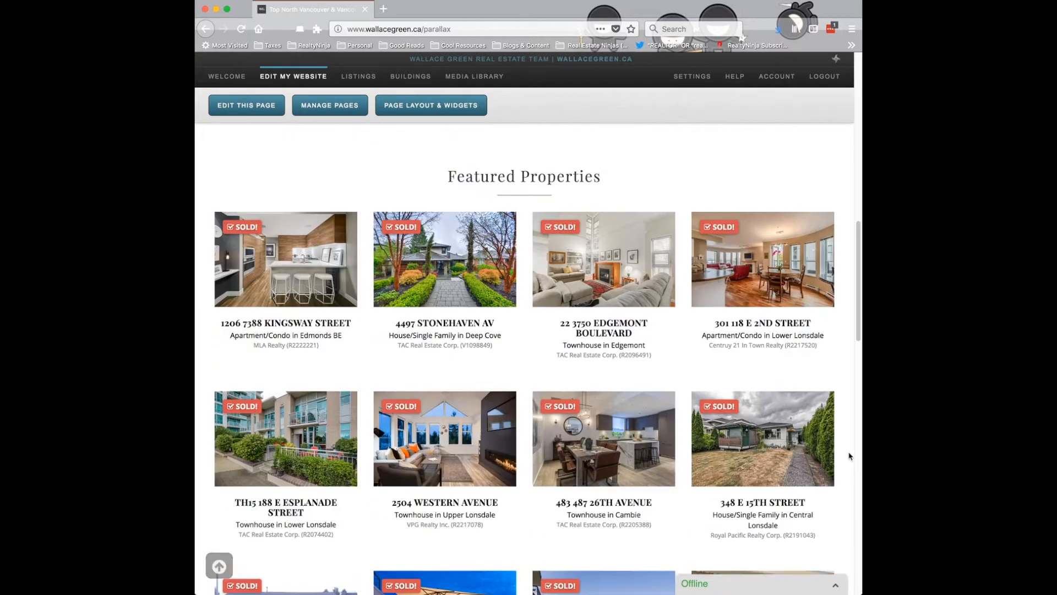
scroll(848, 453, "up", 6)
scroll(840, 451, "up", 3)
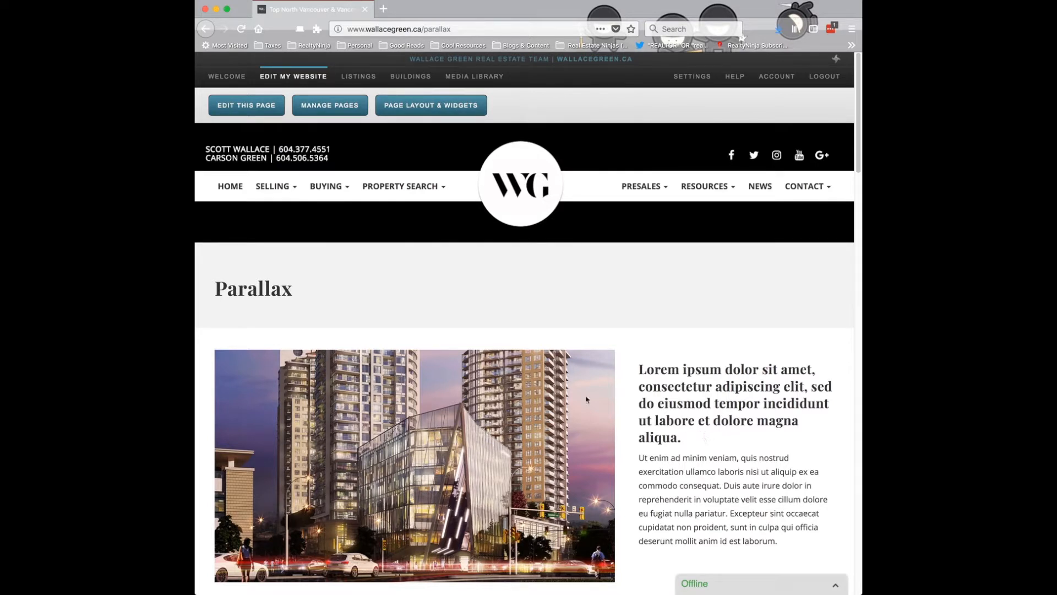
left_click_drag(214, 288, 291, 289)
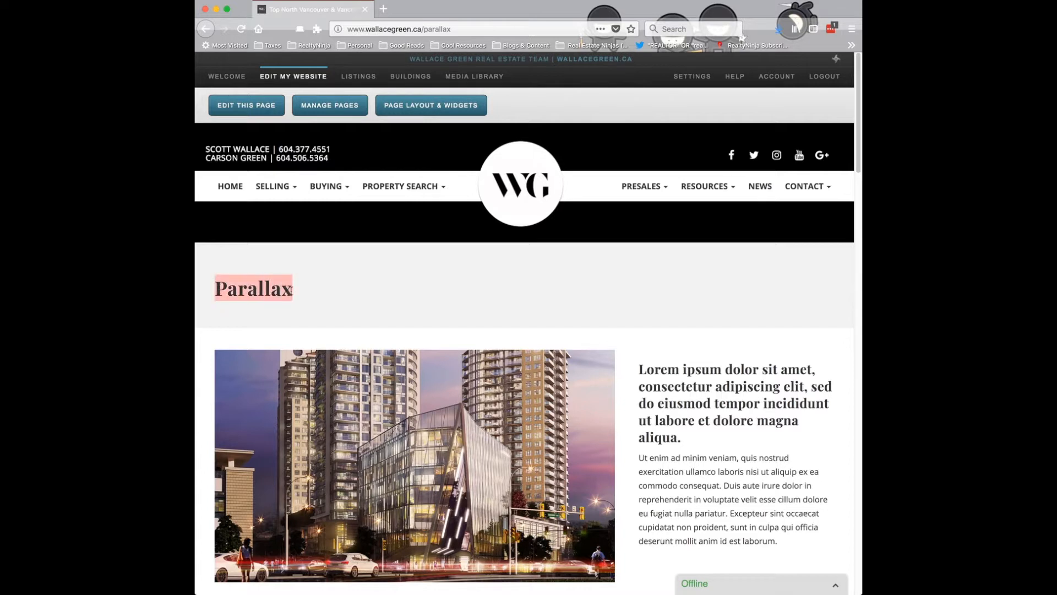
left_click(439, 292)
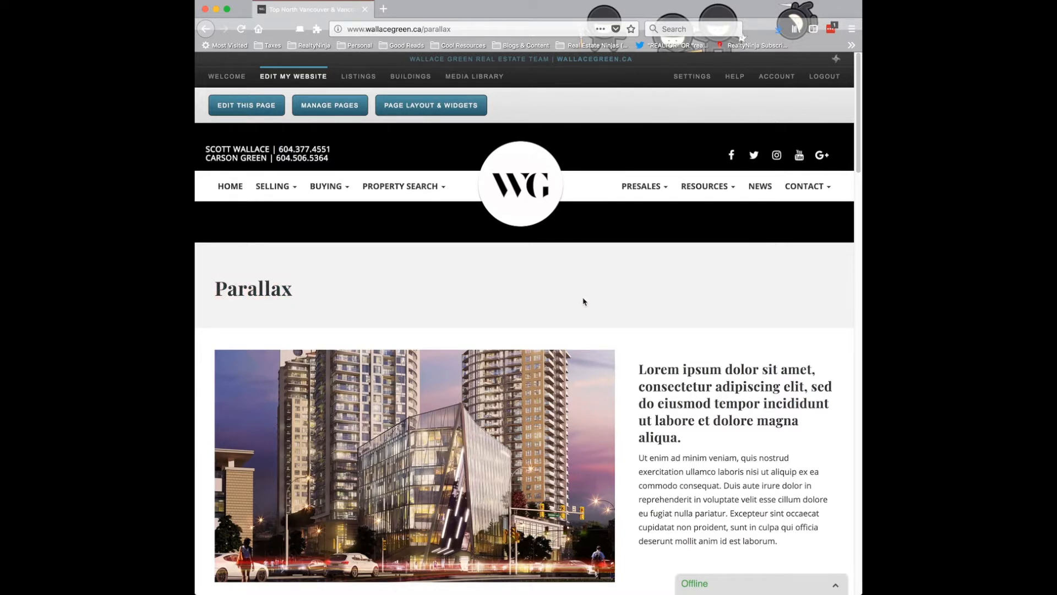
Open the options of the page's Content: 1 Column title widget and inspect its background colour.
left_click(477, 114)
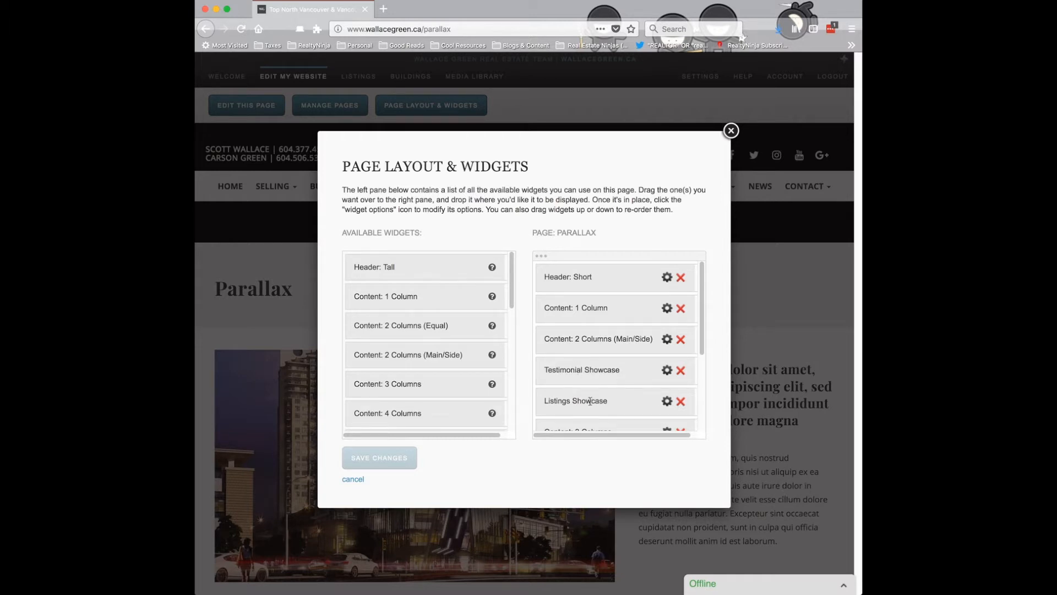
scroll(609, 398, "down", 1)
scroll(611, 399, "up", 1)
left_click(667, 311)
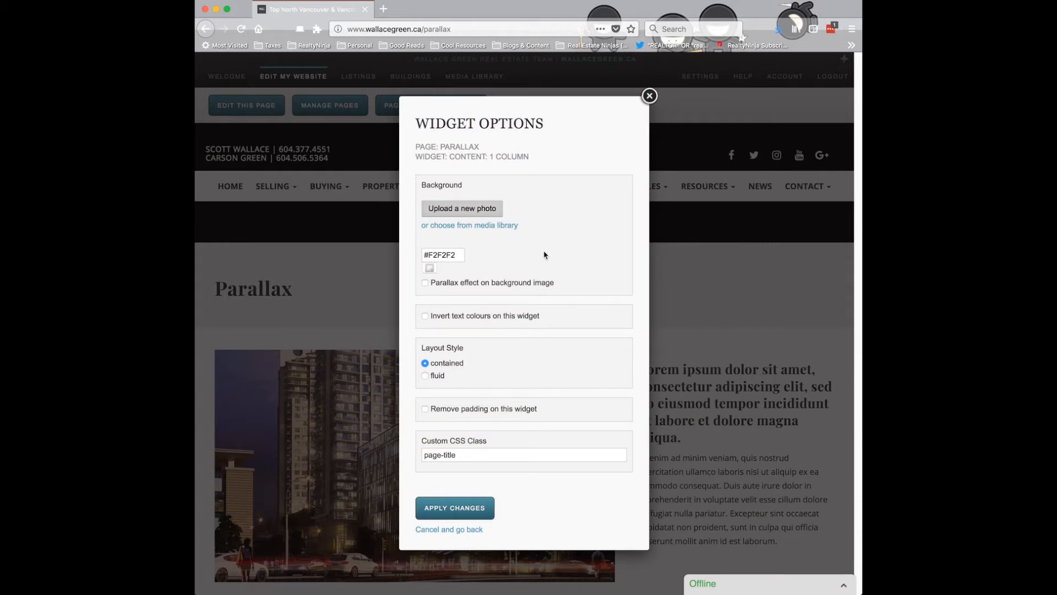
left_click_drag(457, 254, 426, 254)
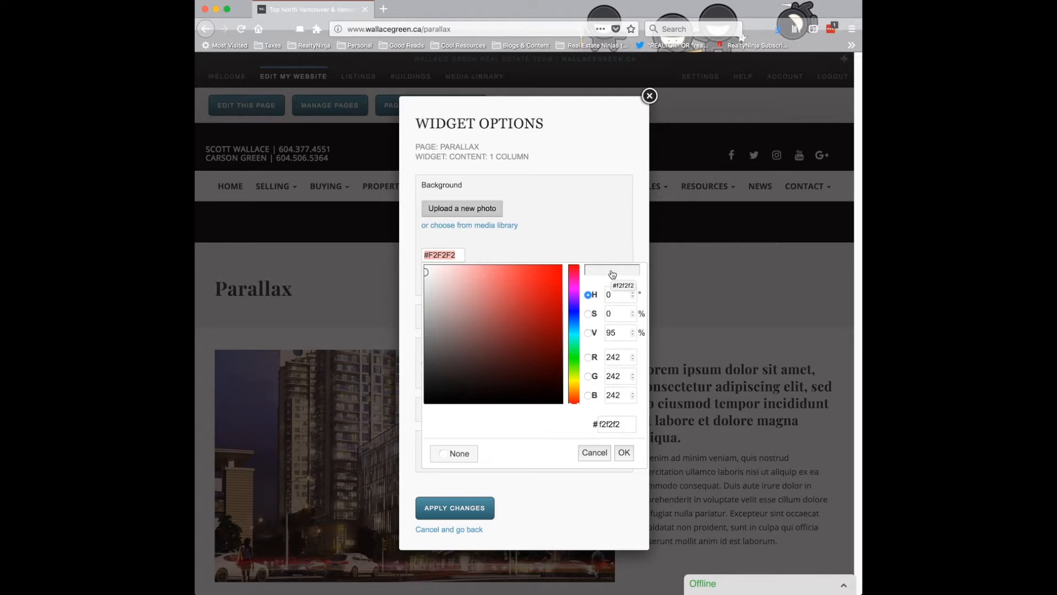
left_click(612, 247)
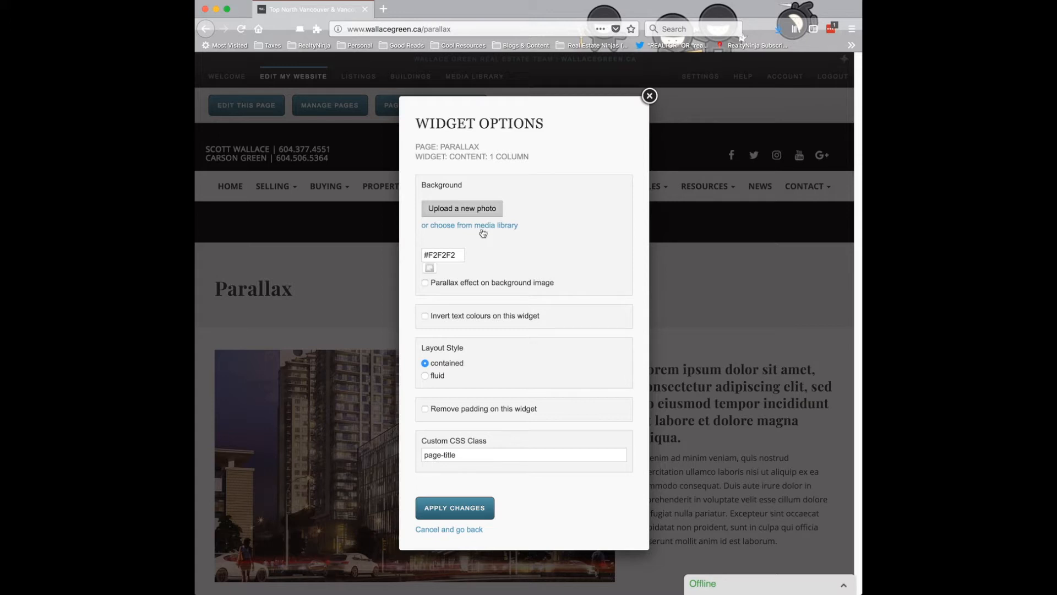
Set the dark blue modern building photo from the media library as the title widget's background and save the page layout.
left_click(459, 227)
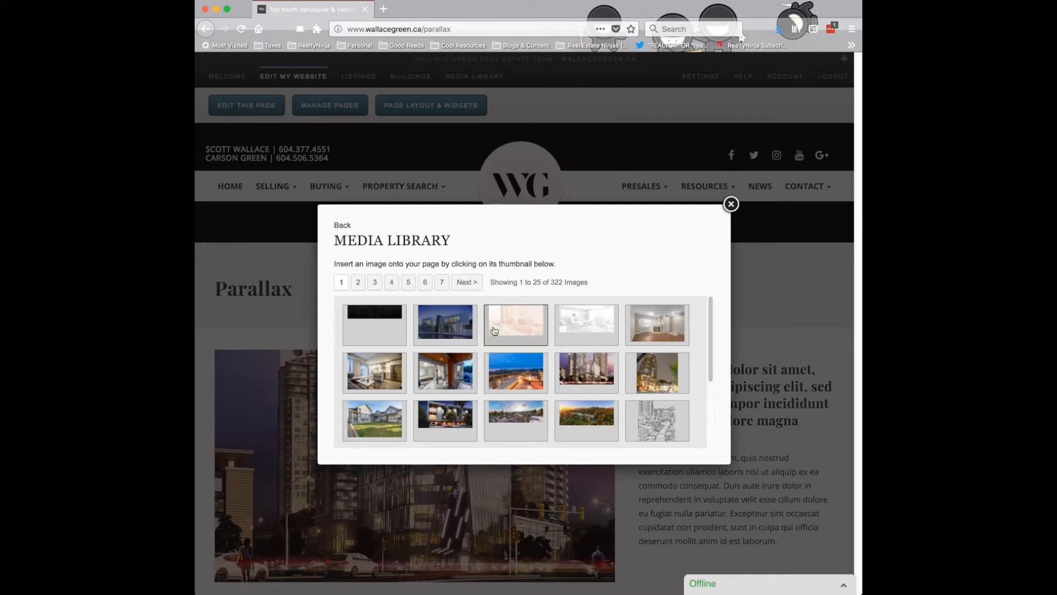
left_click(457, 333)
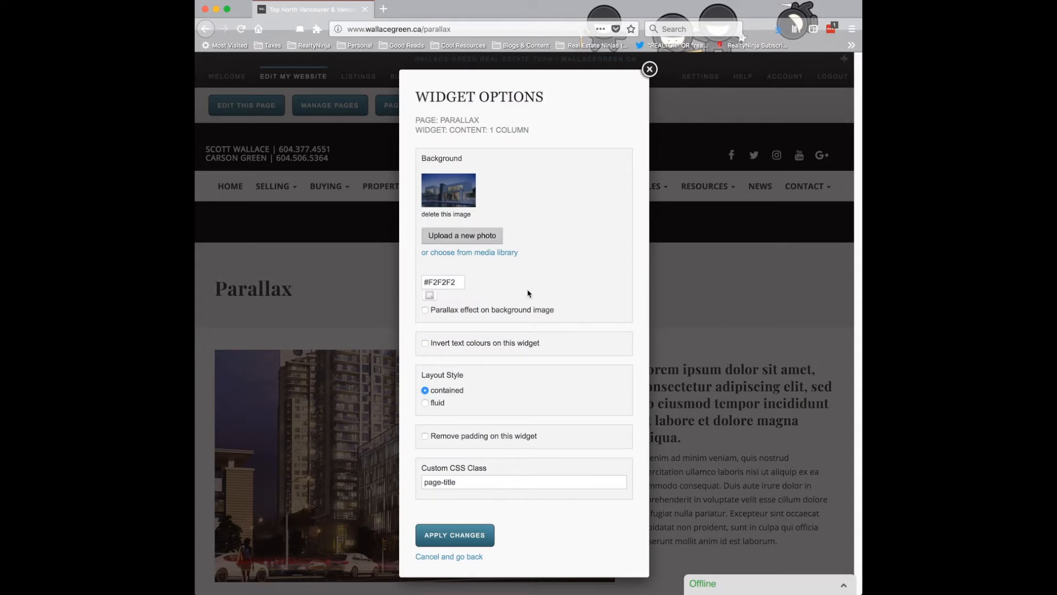
left_click(444, 312)
left_click(457, 312)
left_click(465, 533)
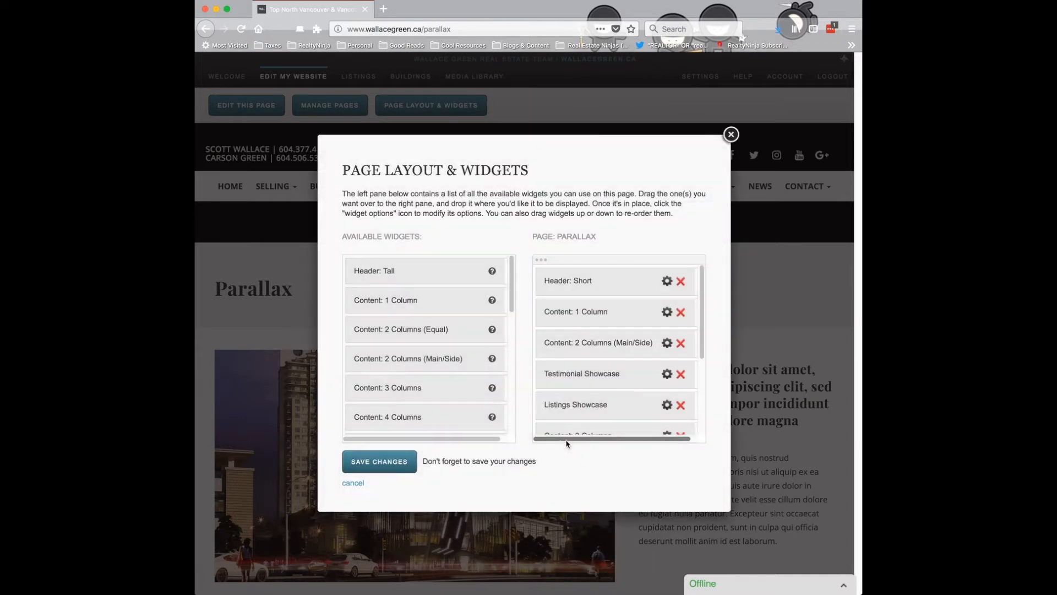
left_click(392, 463)
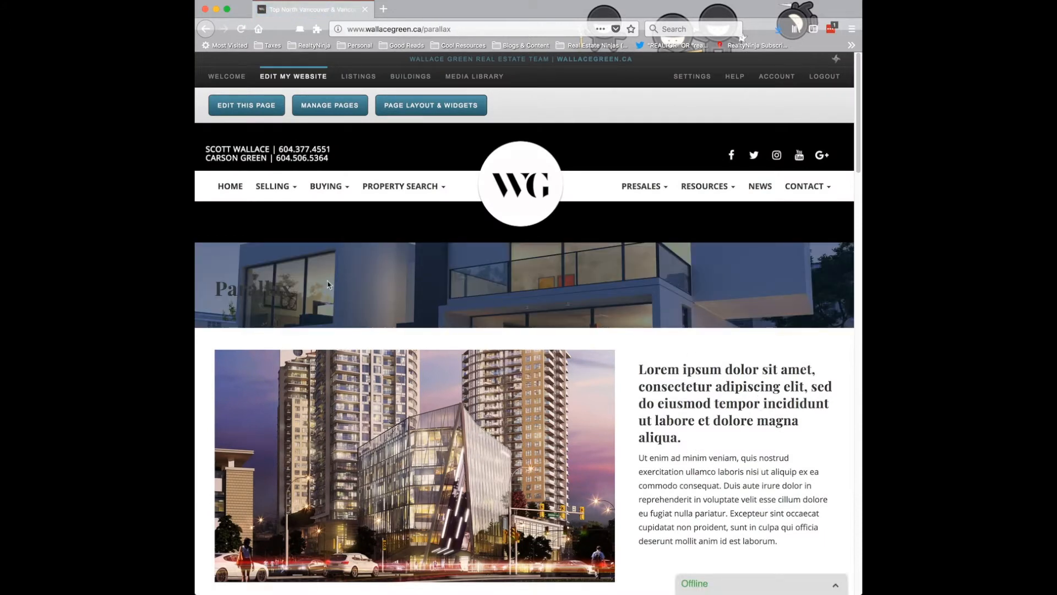
Enable the parallax effect on the background image of the Content: 1 Column title widget and save the page layout.
scroll(761, 362, "down", 3)
scroll(759, 359, "up", 3)
scroll(759, 362, "down", 3)
scroll(755, 357, "up", 3)
left_click(437, 107)
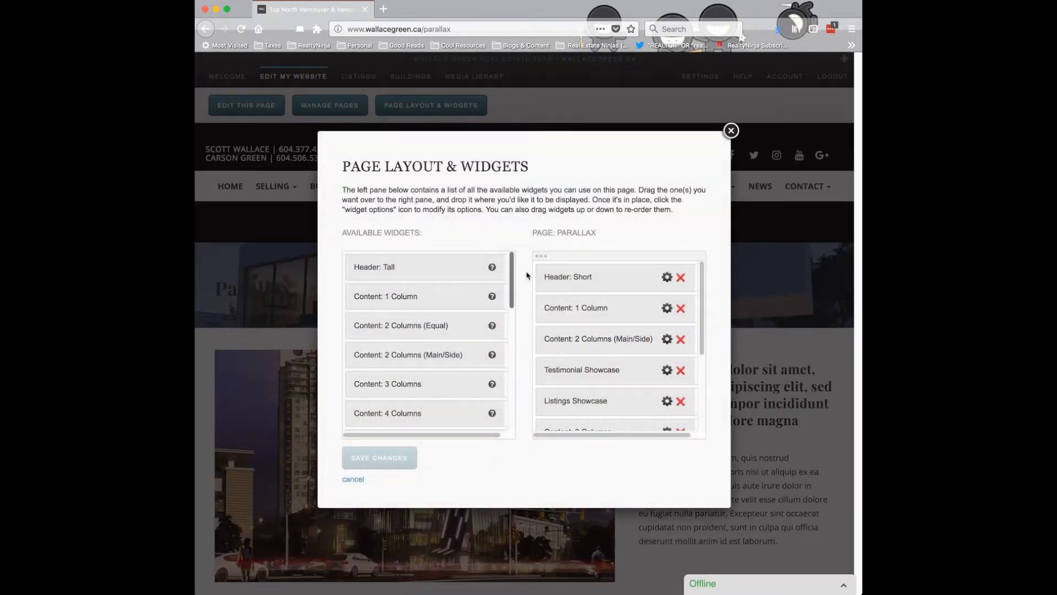
left_click(667, 308)
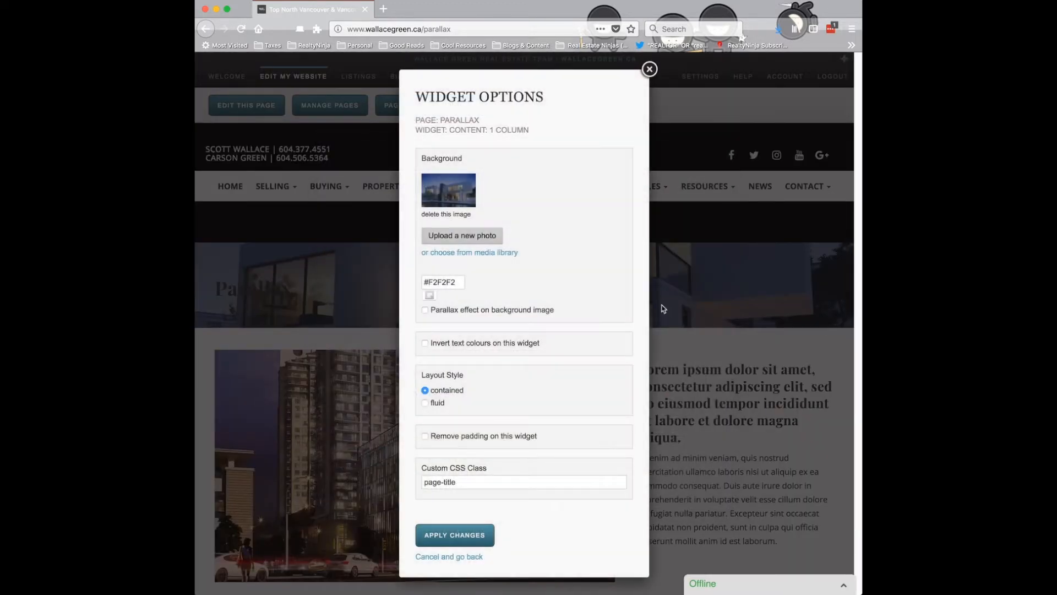
left_click(425, 310)
left_click(454, 534)
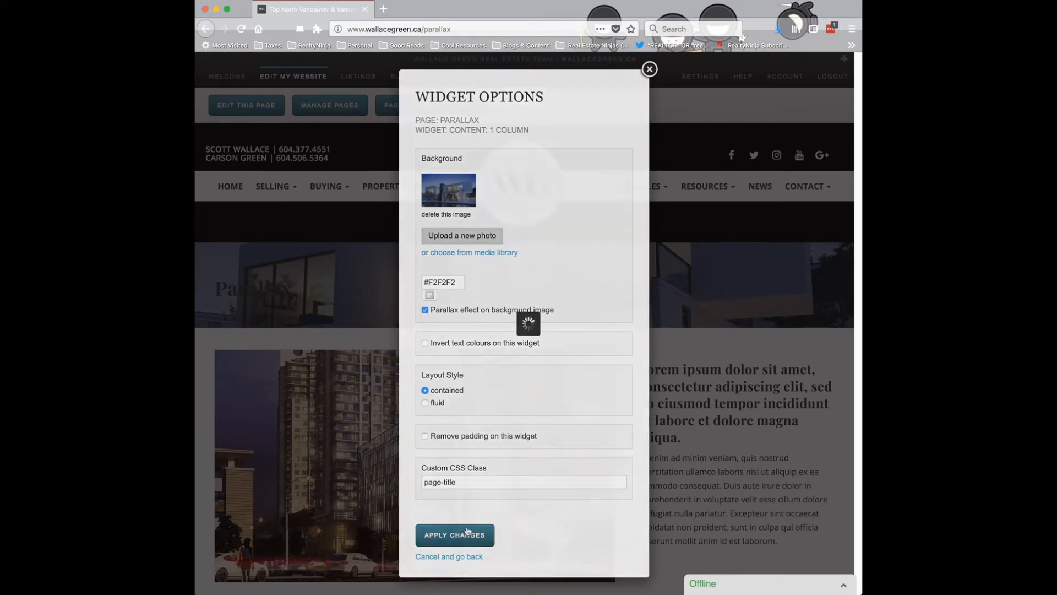
left_click(387, 462)
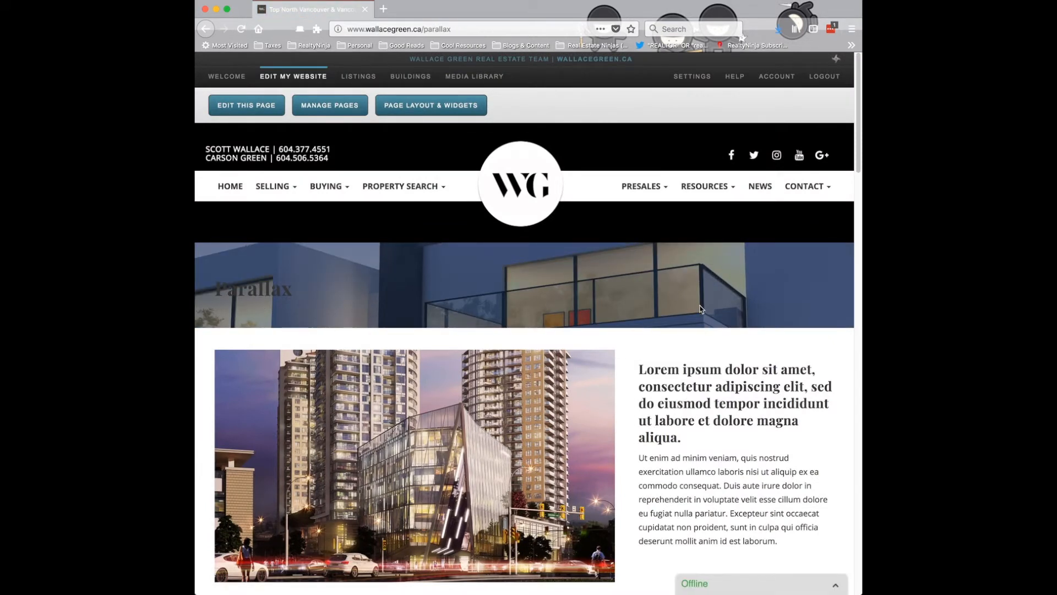
Examine how the title banner's background image moves as the page scrolls.
scroll(682, 300, "down", 3)
scroll(702, 323, "down", 2)
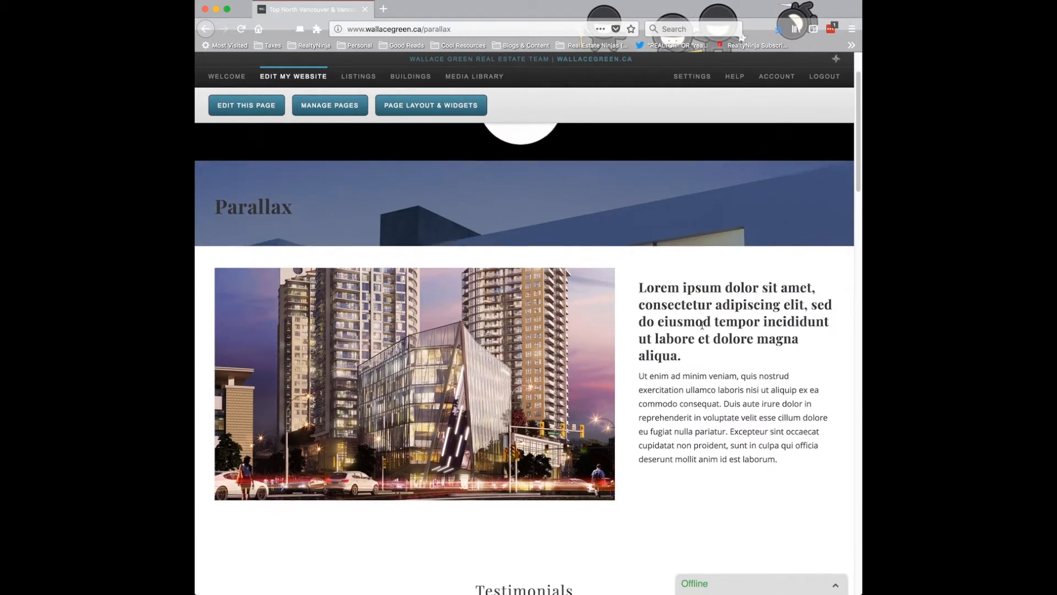
scroll(702, 334, "up", 3)
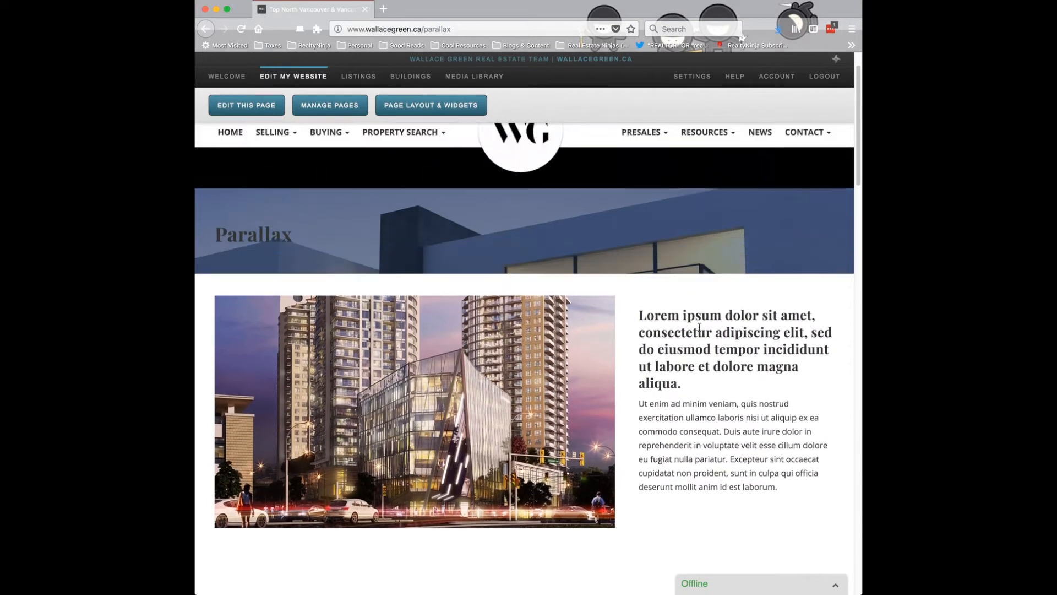
scroll(697, 326, "down", 3)
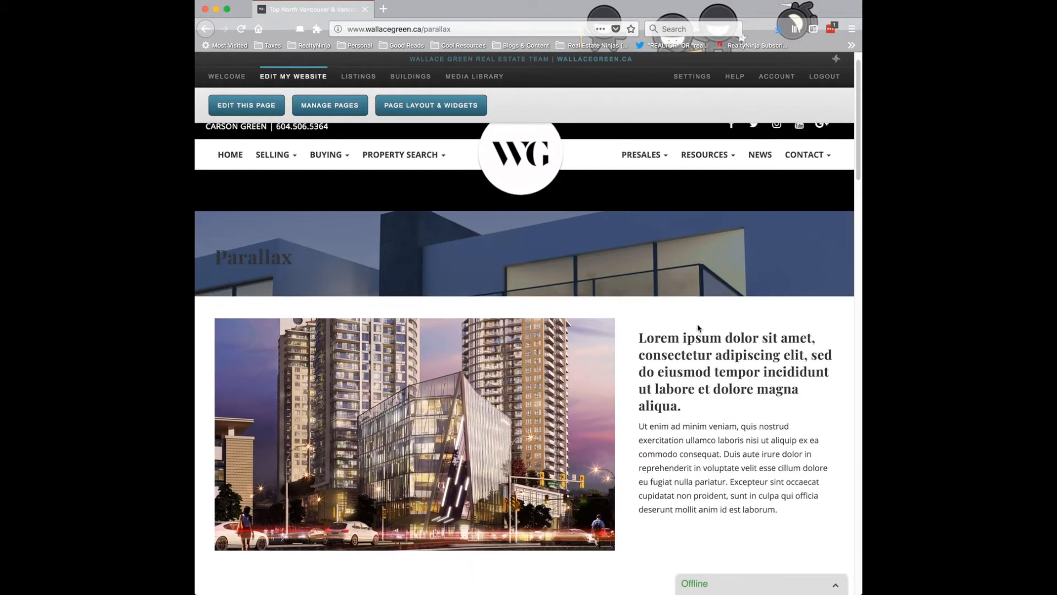
scroll(698, 331, "down", 2)
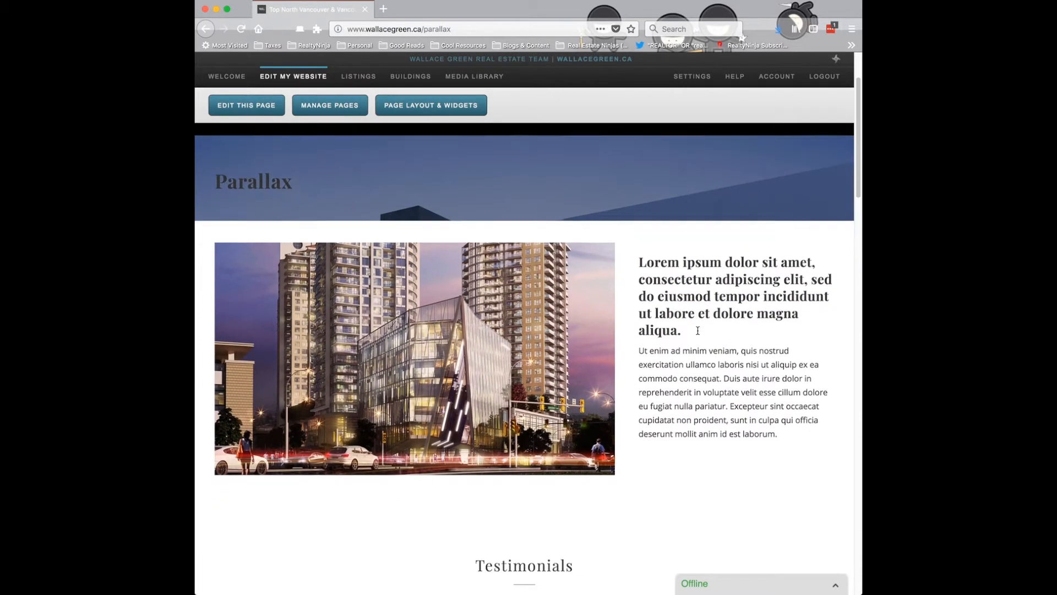
Check the title banner's scrolling background and how readable the dark Parallax heading is against it.
scroll(697, 332, "up", 4)
scroll(696, 328, "down", 3)
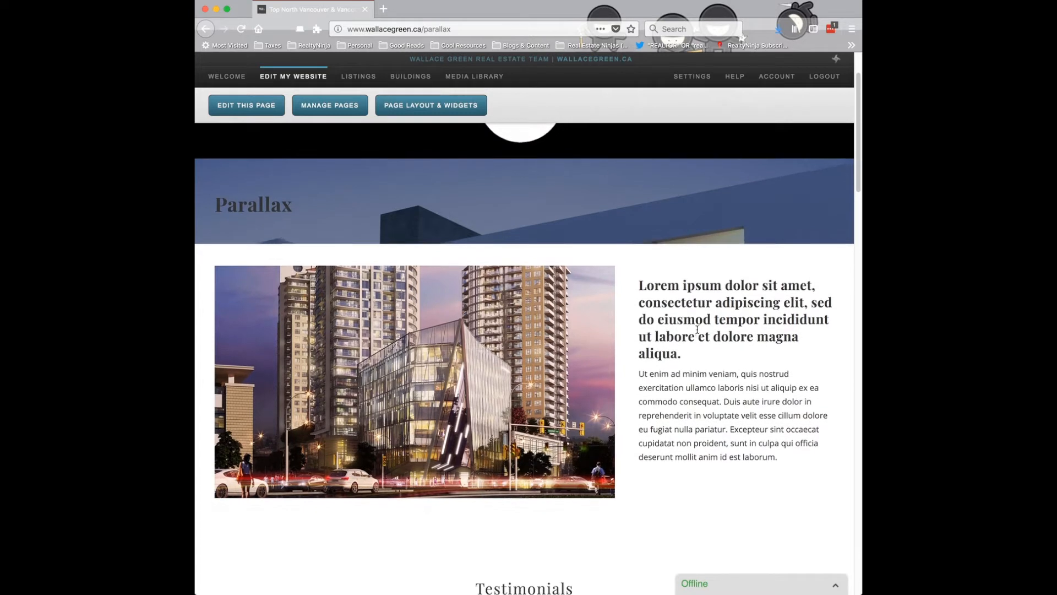
scroll(697, 329, "up", 3)
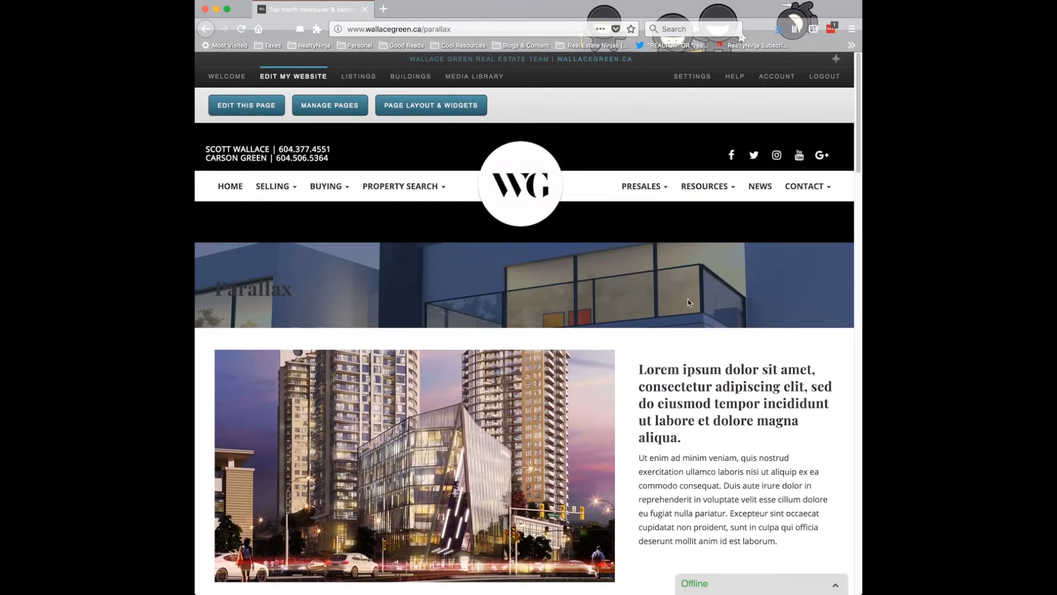
left_click_drag(293, 292, 216, 290)
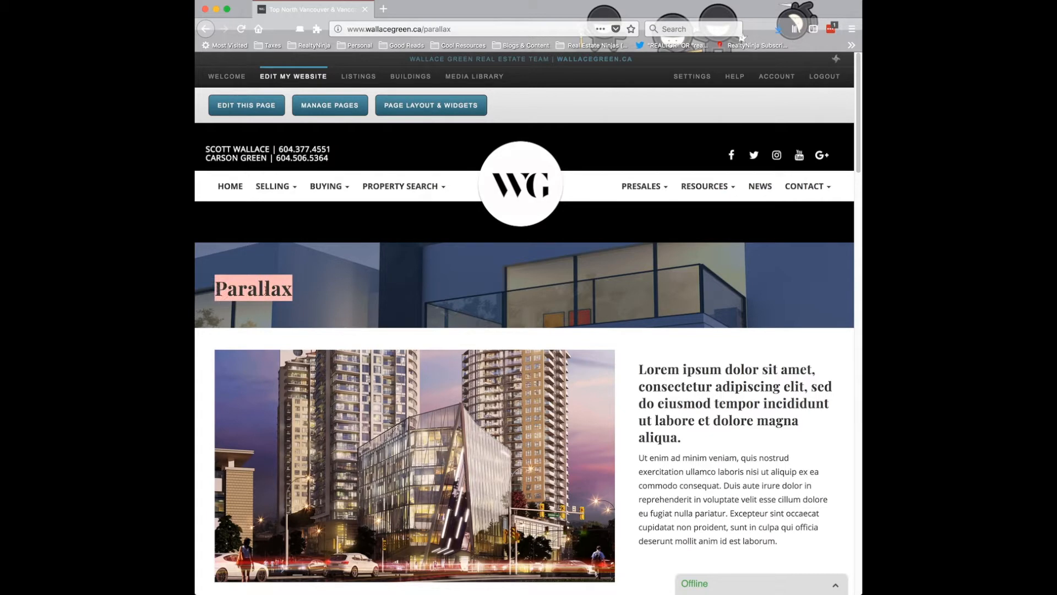
left_click(315, 294)
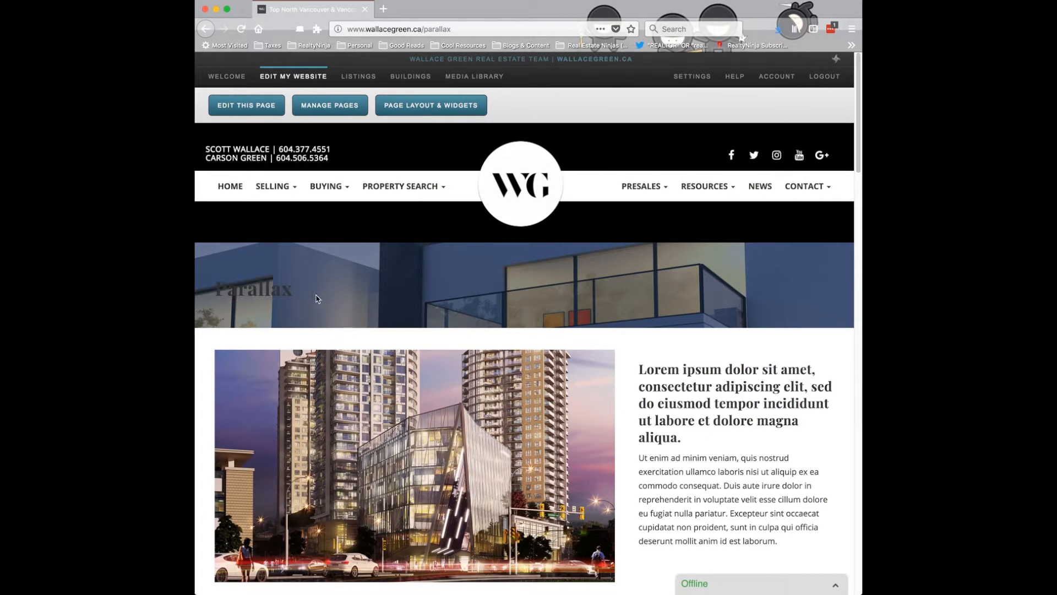
Invert the text colours of the Content: 1 Column title widget and save the page layout.
left_click(449, 110)
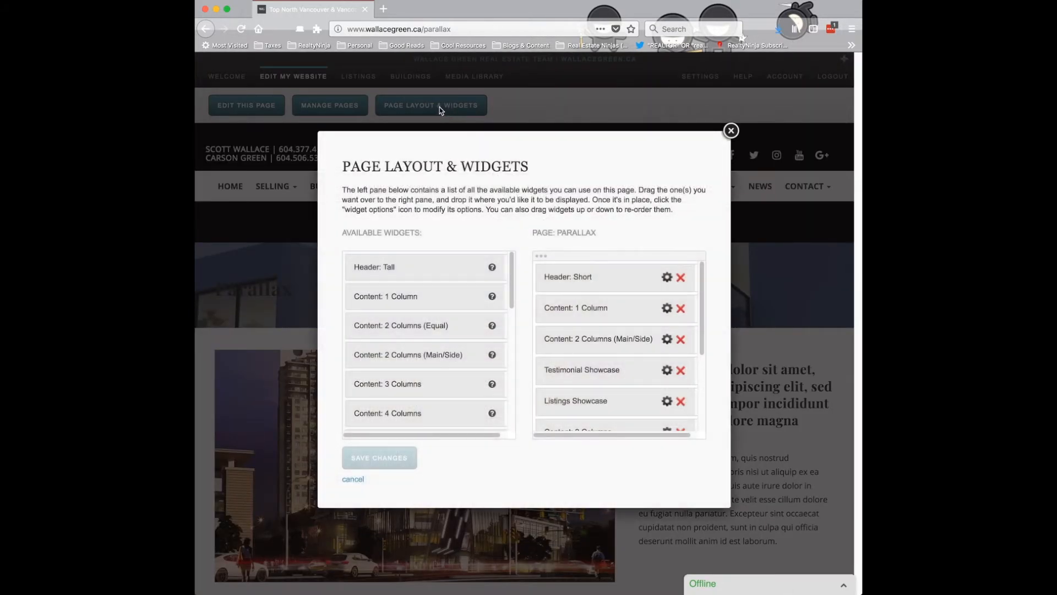
left_click(667, 308)
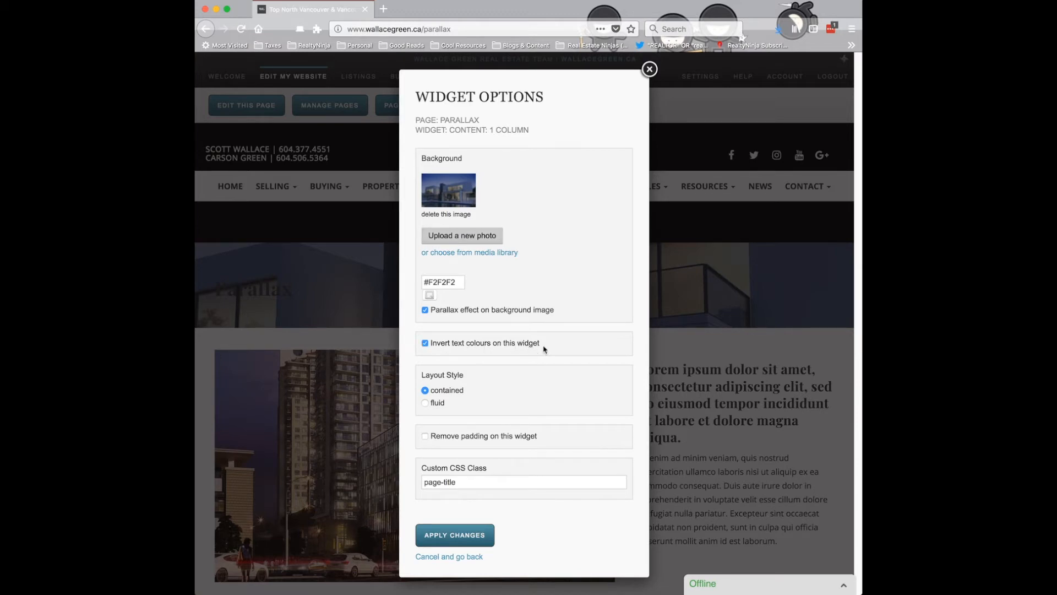
left_click(467, 535)
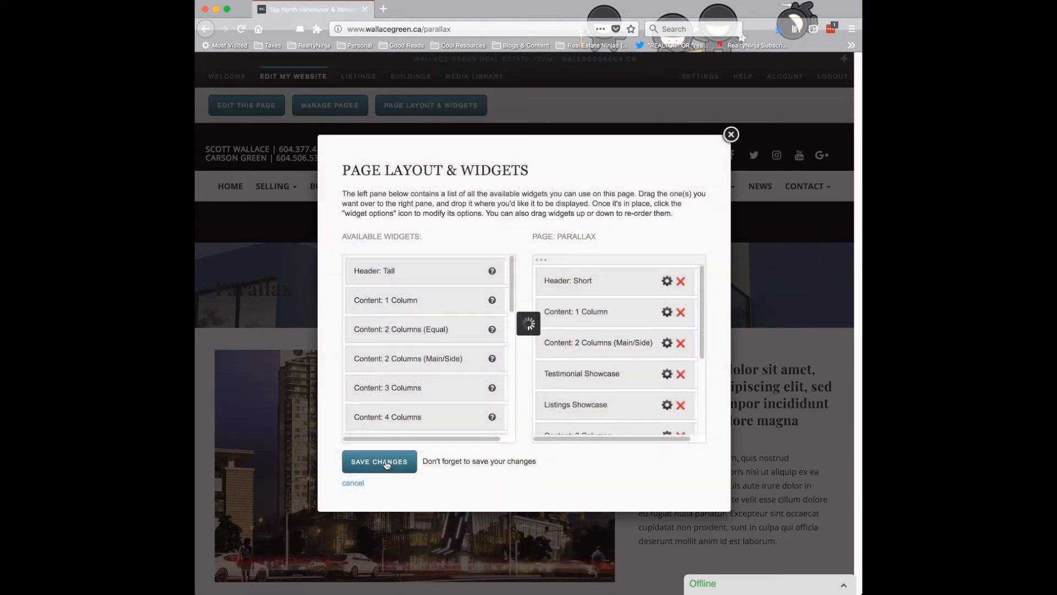
left_click(387, 463)
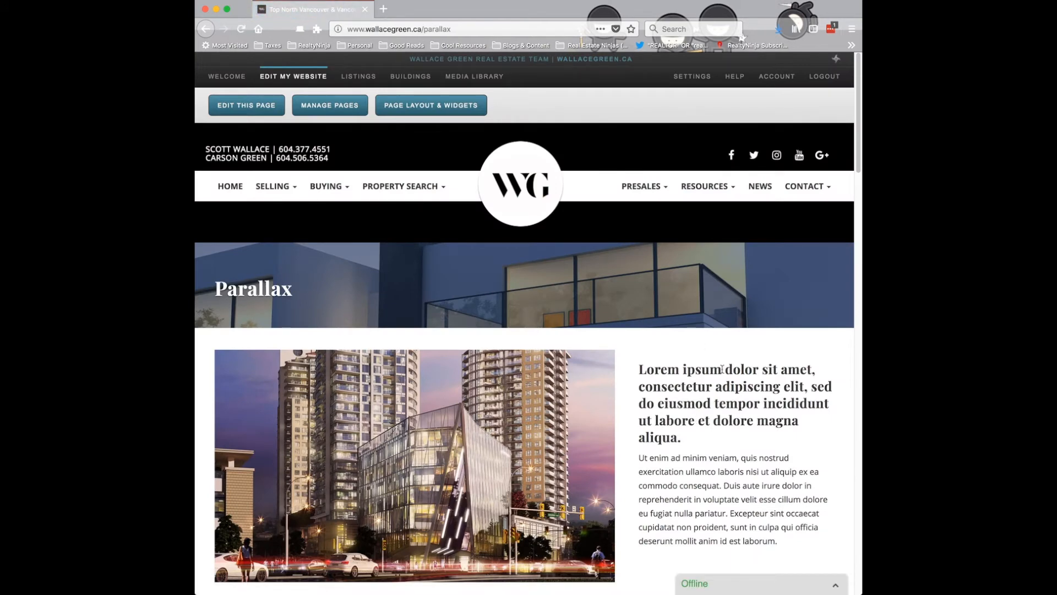
Examine the title banner's inverted heading and its parallax background while moving through the page.
scroll(722, 369, "down", 3)
scroll(720, 367, "up", 3)
scroll(720, 368, "down", 2)
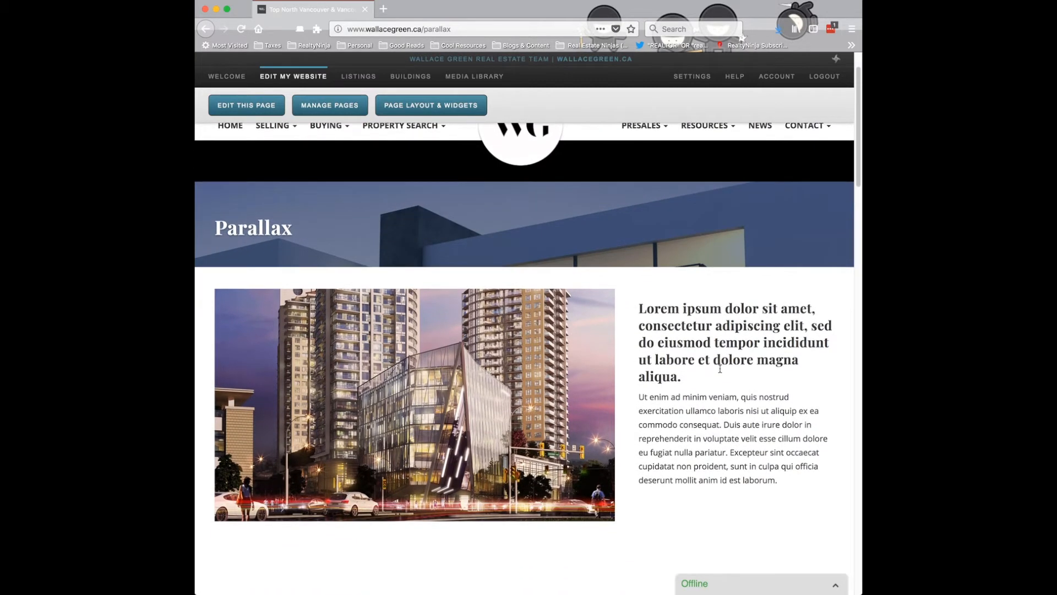
scroll(720, 367, "down", 2)
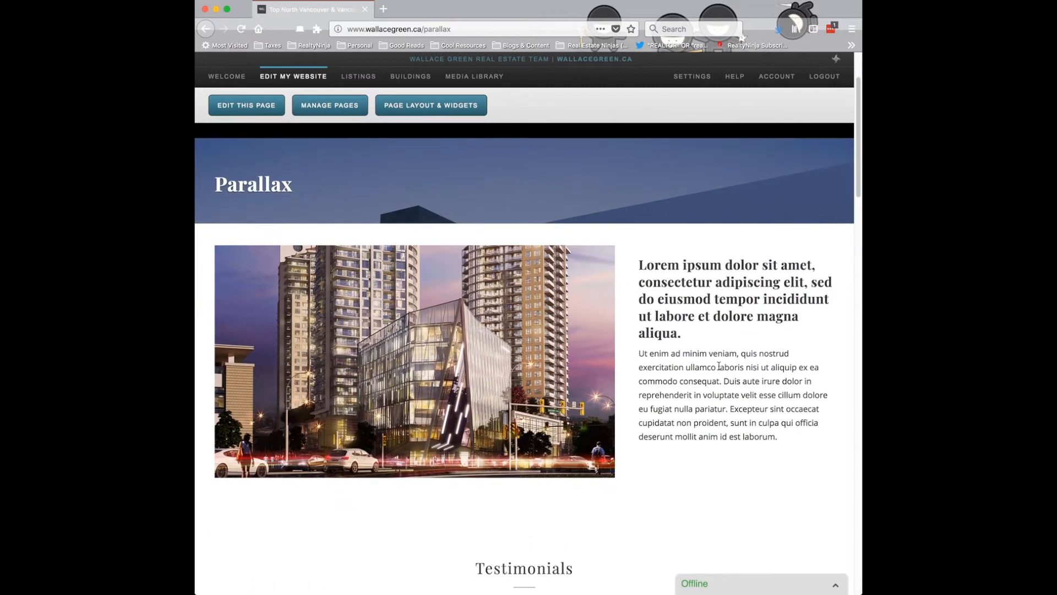
scroll(719, 365, "down", 1)
scroll(721, 367, "down", 2)
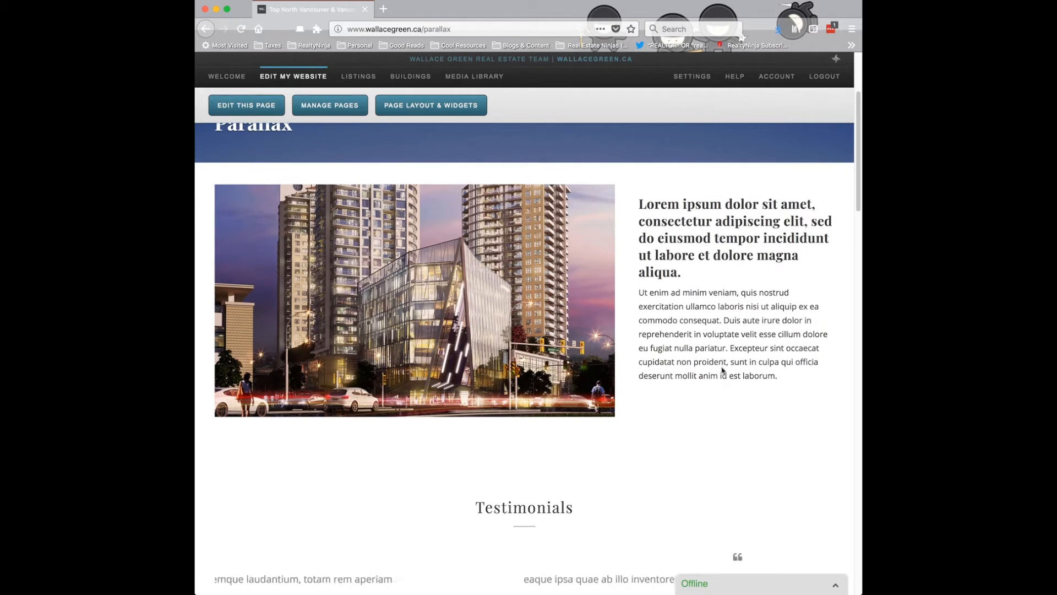
scroll(726, 368, "up", 2)
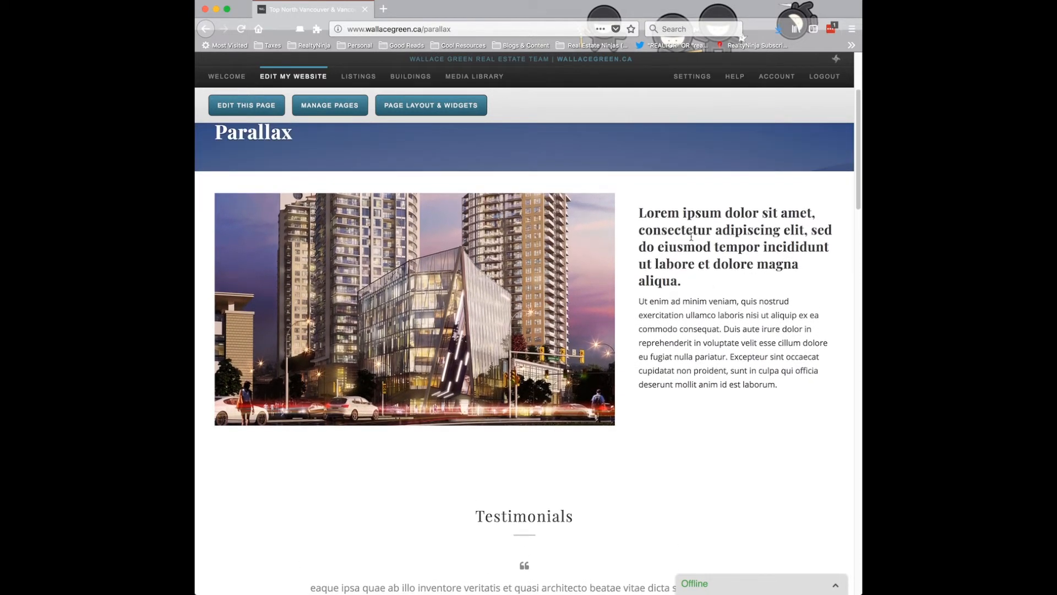
scroll(725, 343, "up", 5)
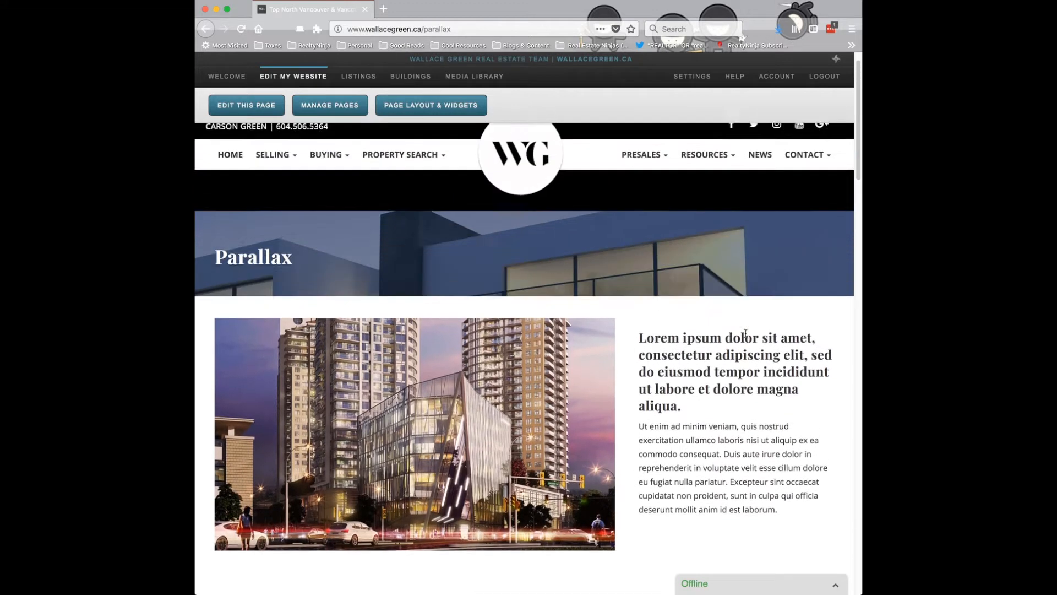
scroll(745, 336, "up", 1)
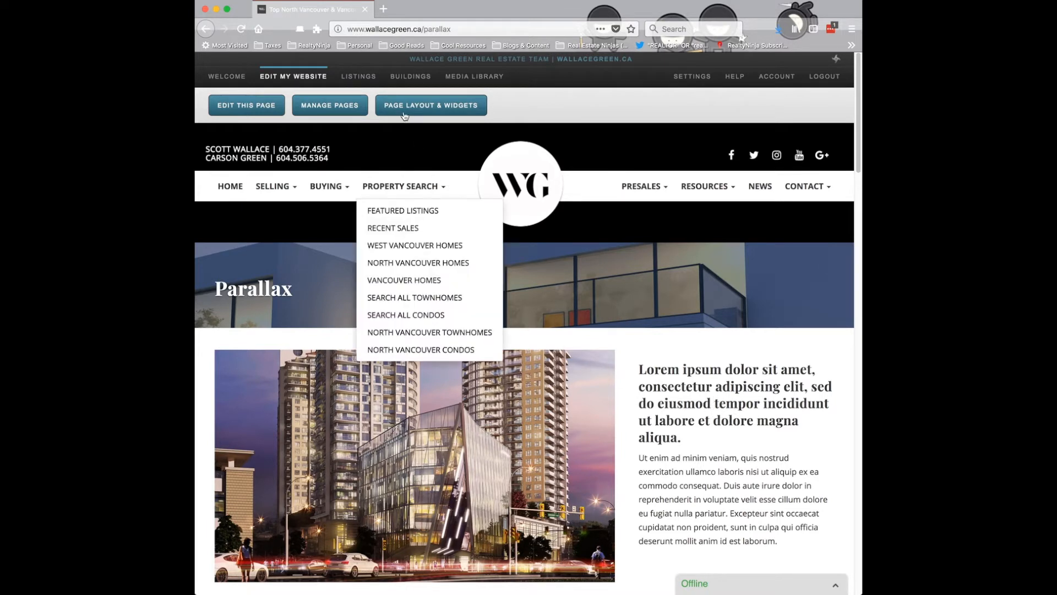
Give the Content: 2 Columns (Main/Side) widget the faded white interior photo from the media library, enable its parallax effect and save the layout.
left_click(456, 113)
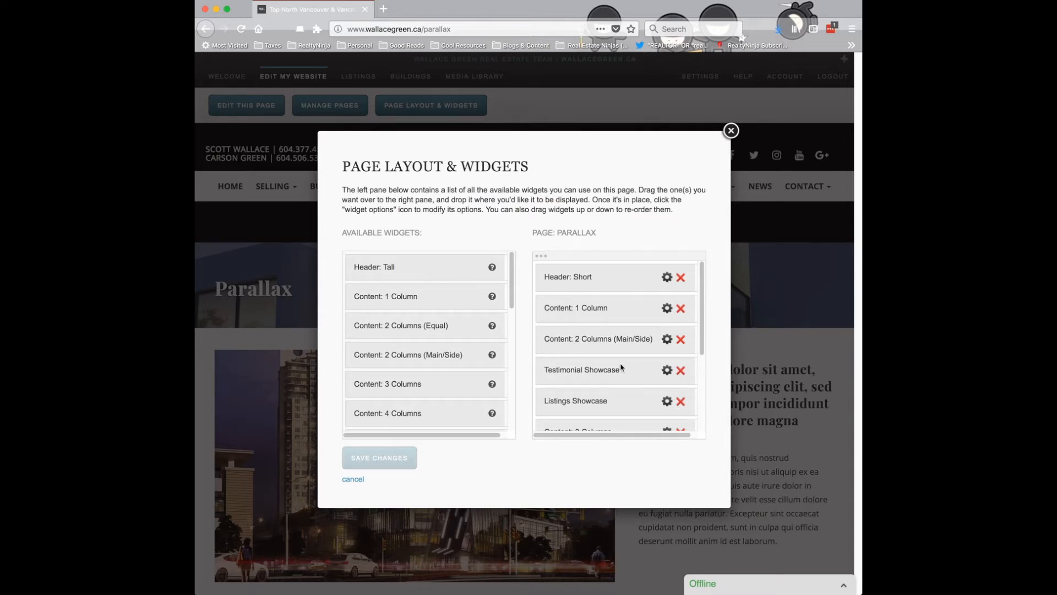
left_click(666, 339)
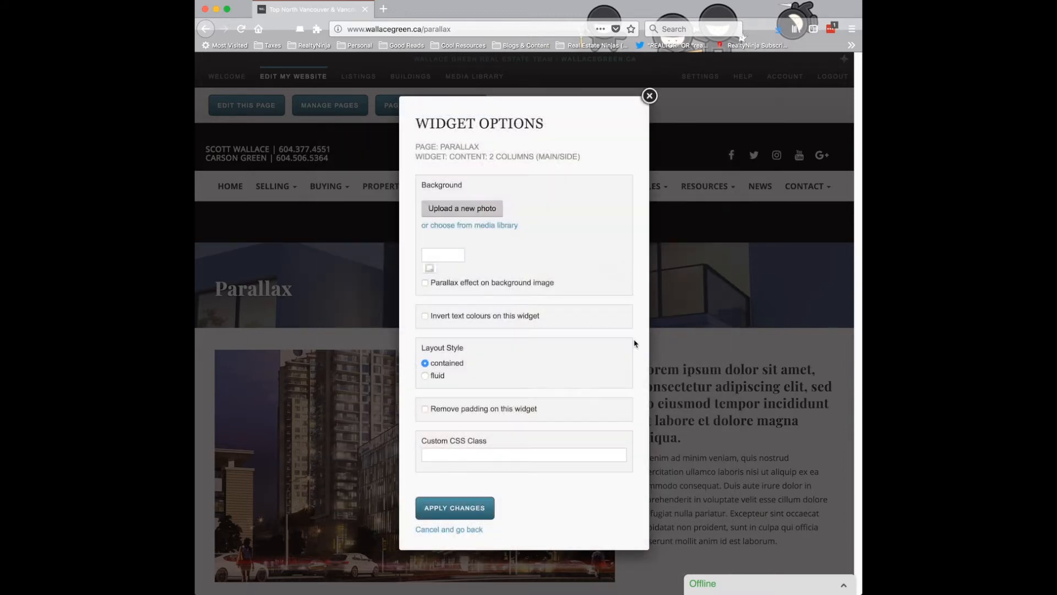
left_click(482, 228)
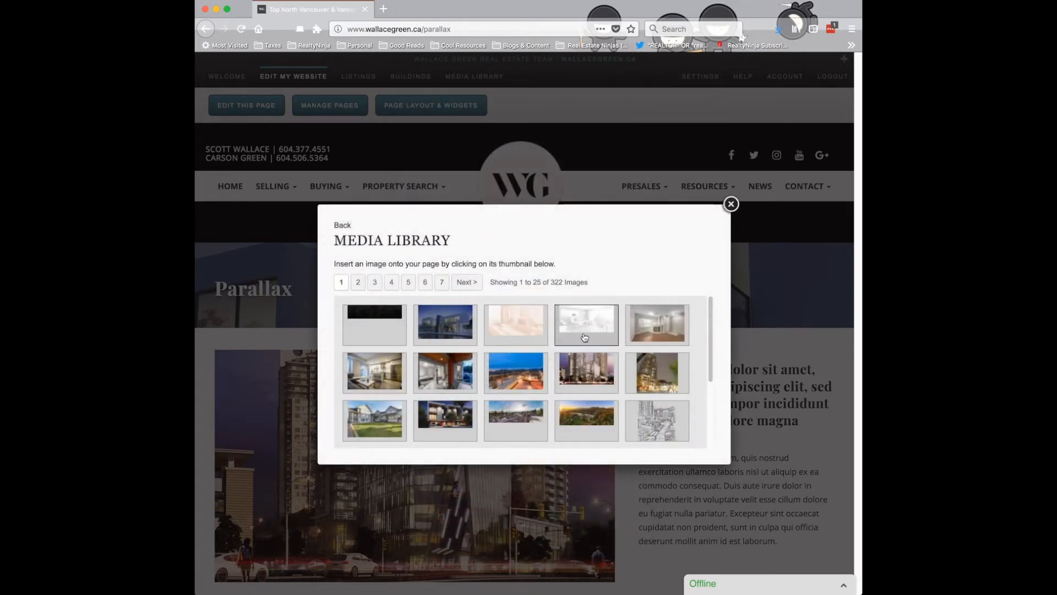
left_click(584, 326)
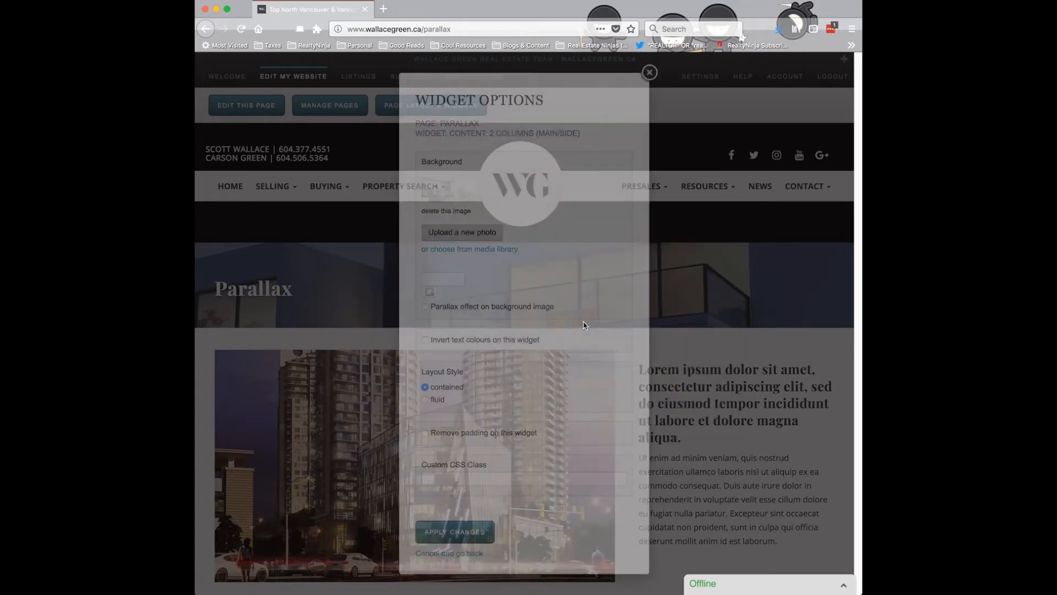
left_click(425, 307)
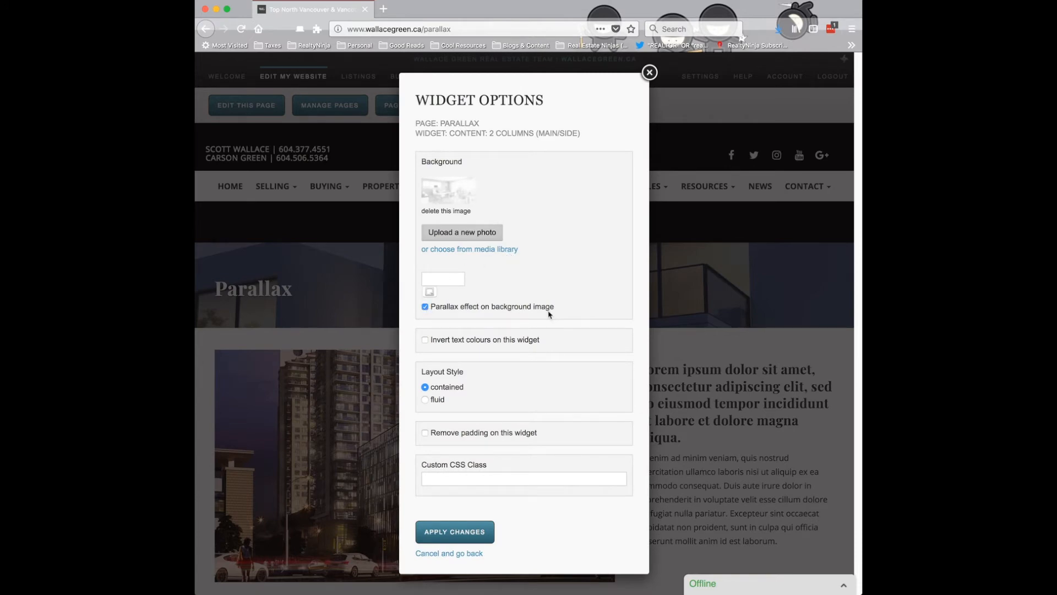
left_click(477, 529)
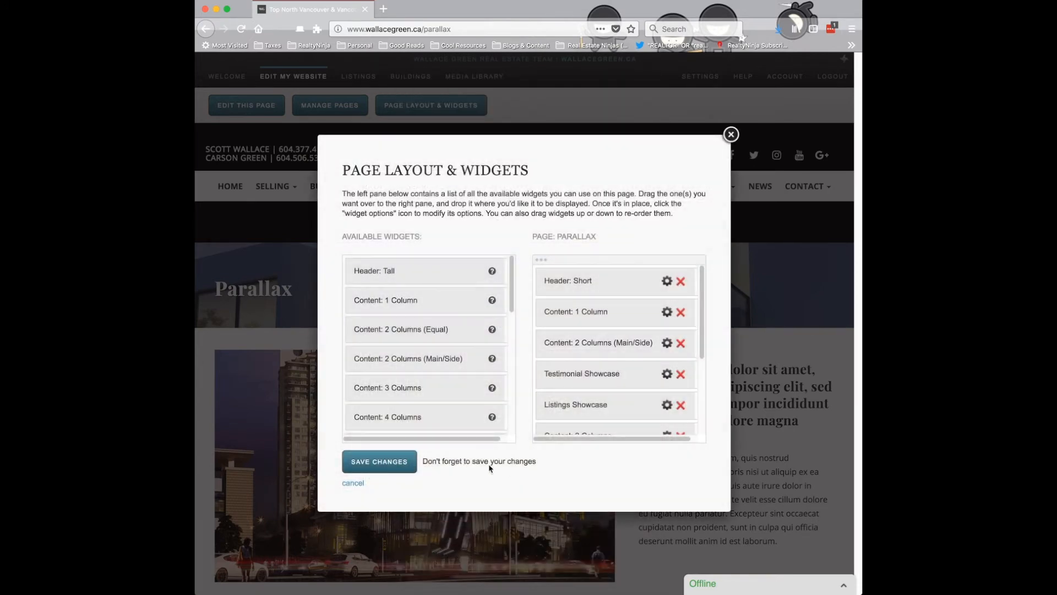
left_click(372, 465)
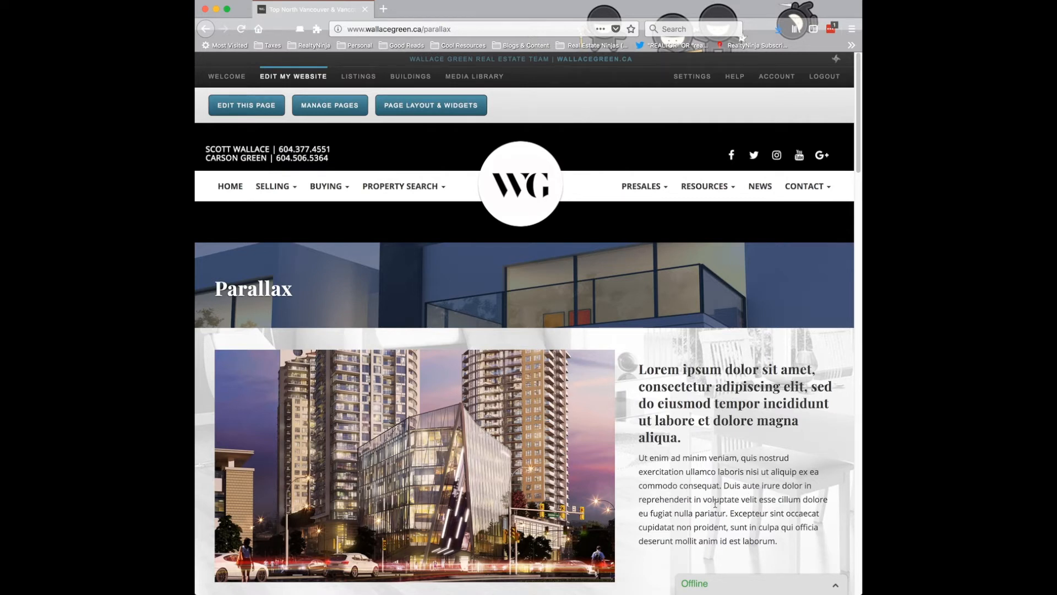
Examine how the two-column section's faded interior background moves behind the photo and text compared with the title banner.
scroll(818, 455, "down", 3)
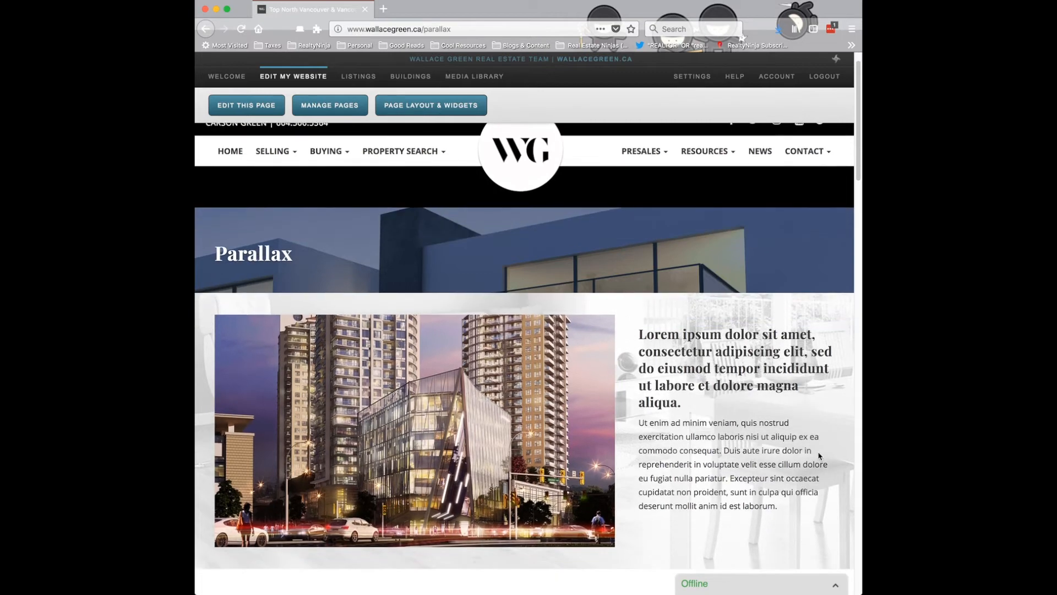
scroll(818, 456, "down", 3)
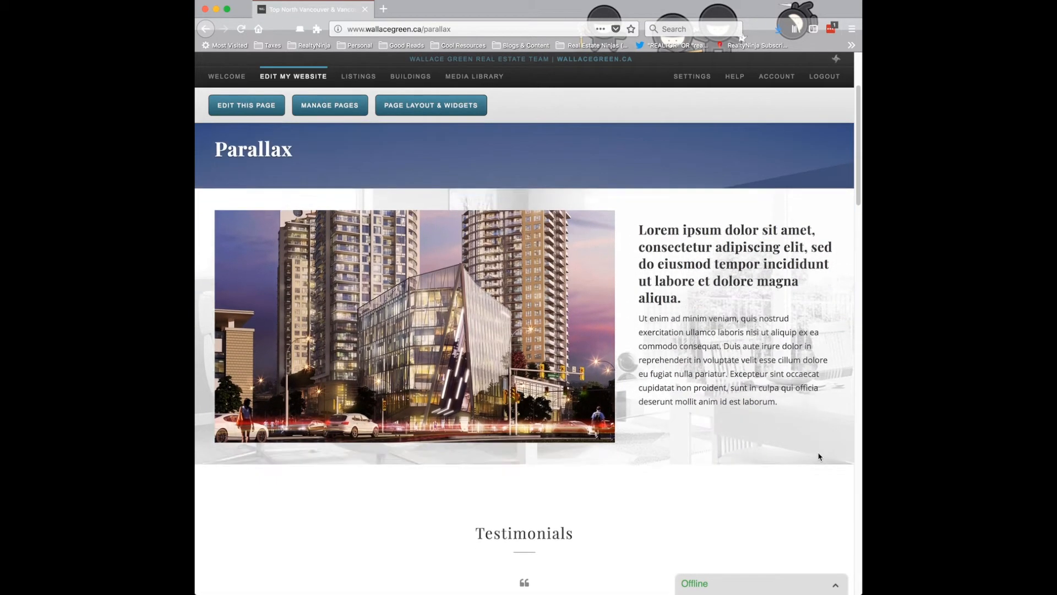
scroll(818, 456, "up", 6)
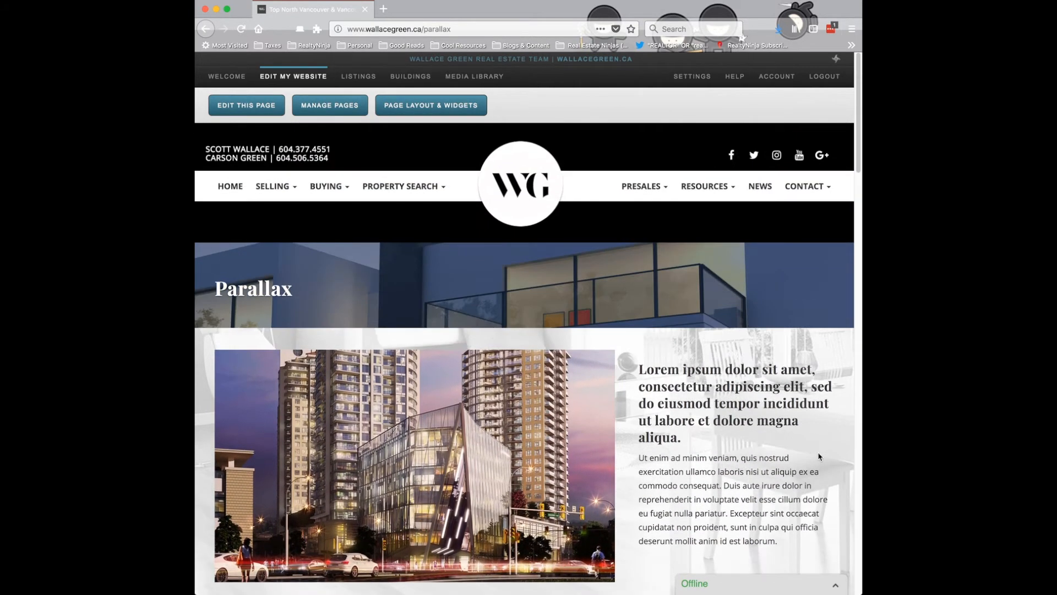
scroll(753, 290, "down", 1)
scroll(753, 290, "down", 3)
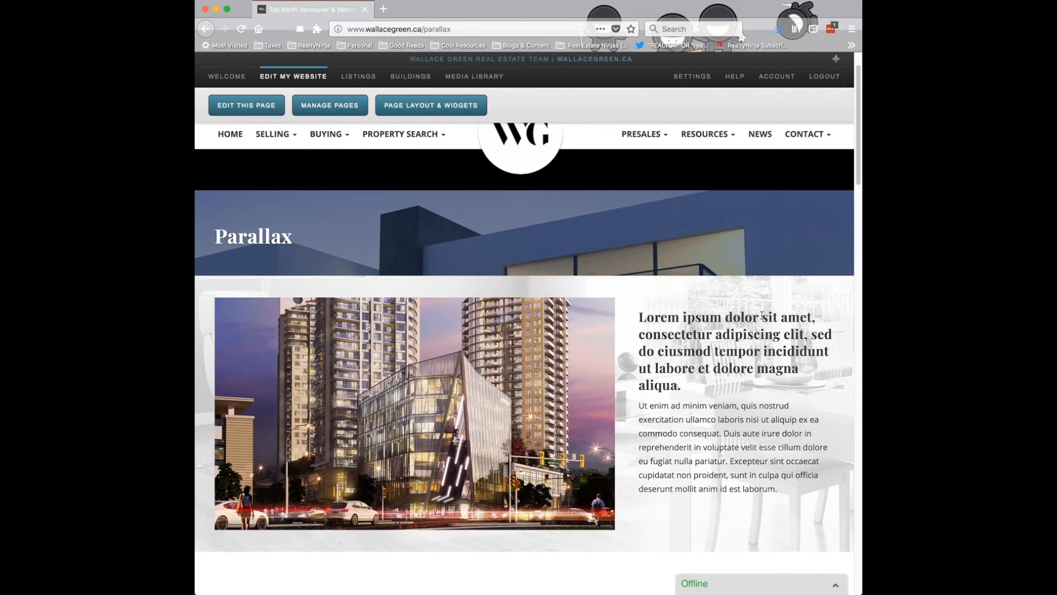
scroll(761, 318, "down", 4)
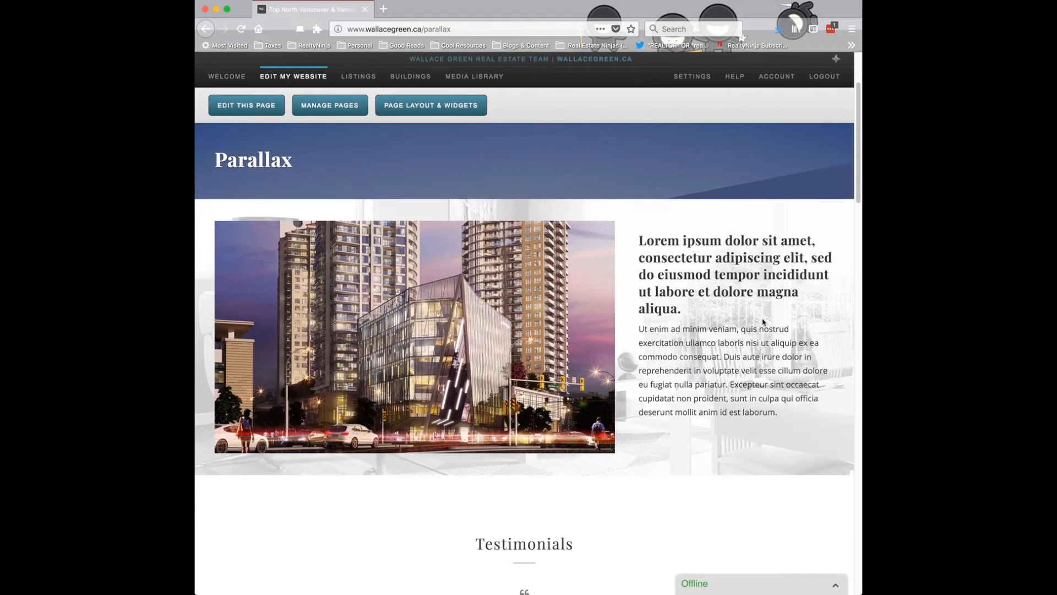
scroll(761, 324, "up", 5)
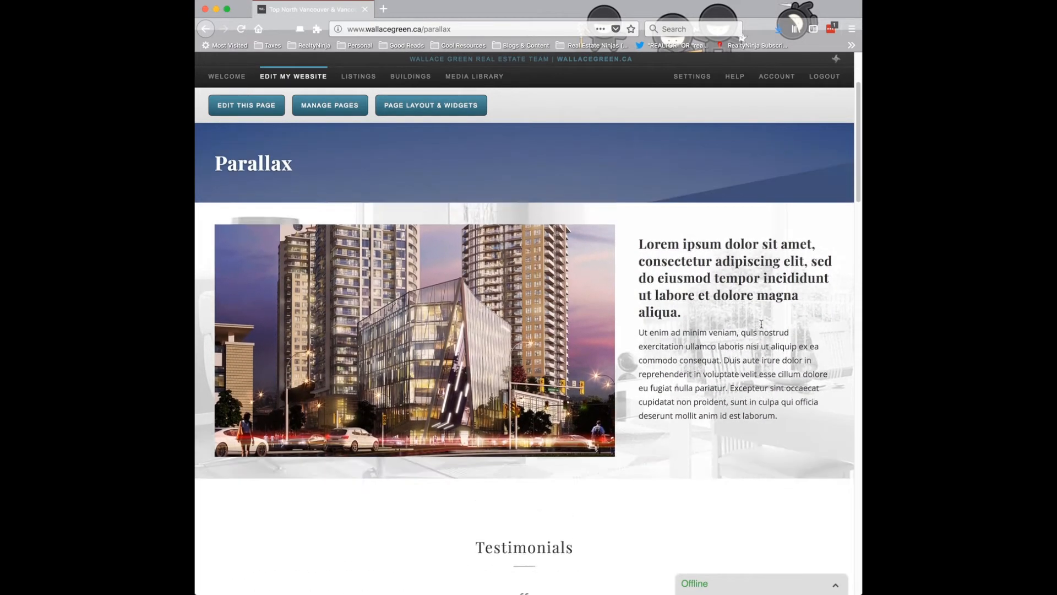
scroll(761, 330, "down", 4)
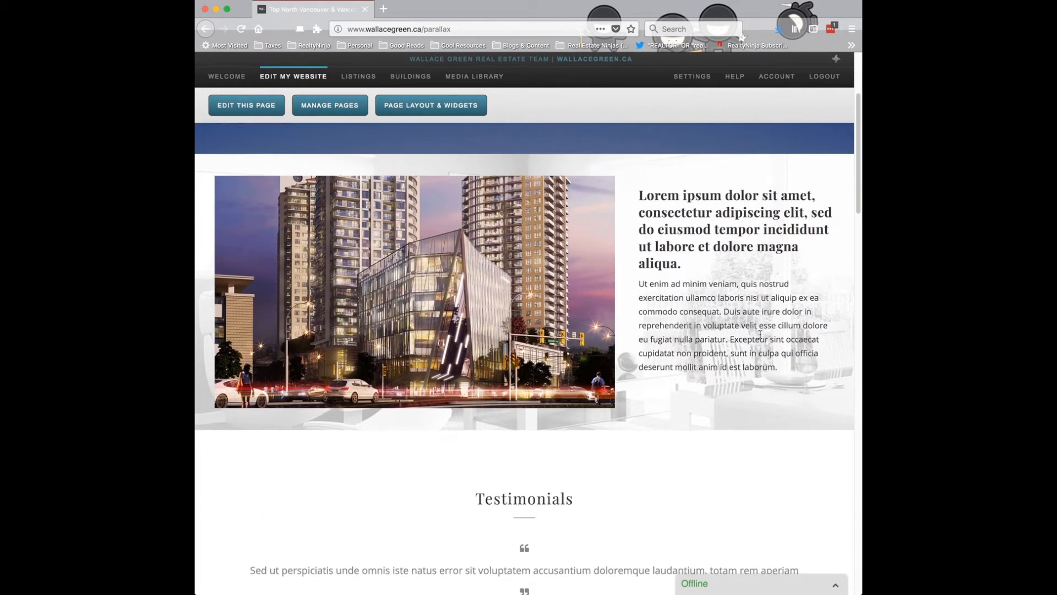
scroll(766, 334, "up", 4)
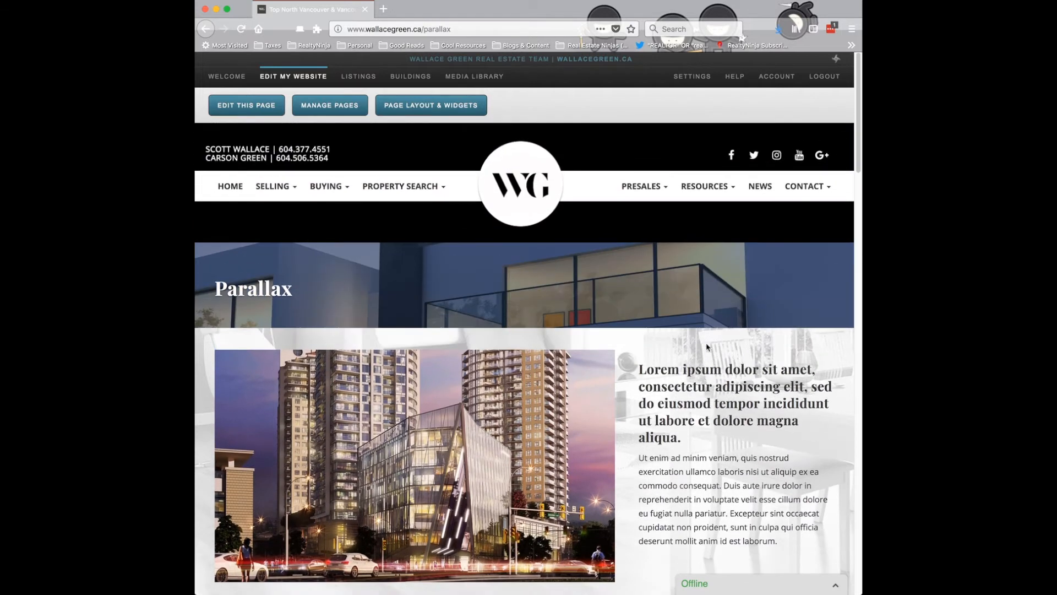
scroll(708, 341, "down", 3)
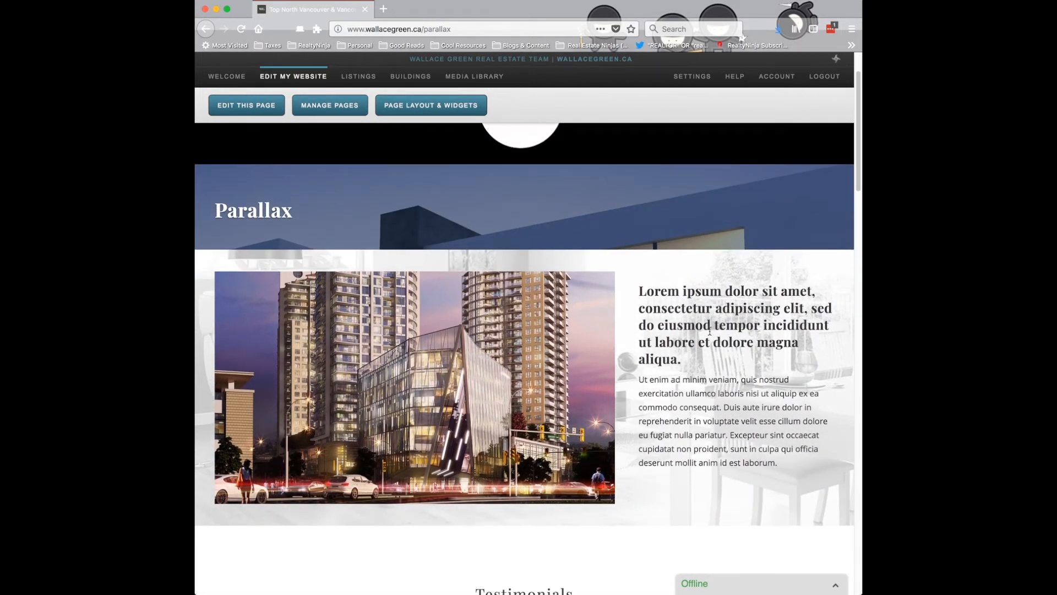
scroll(710, 333, "down", 1)
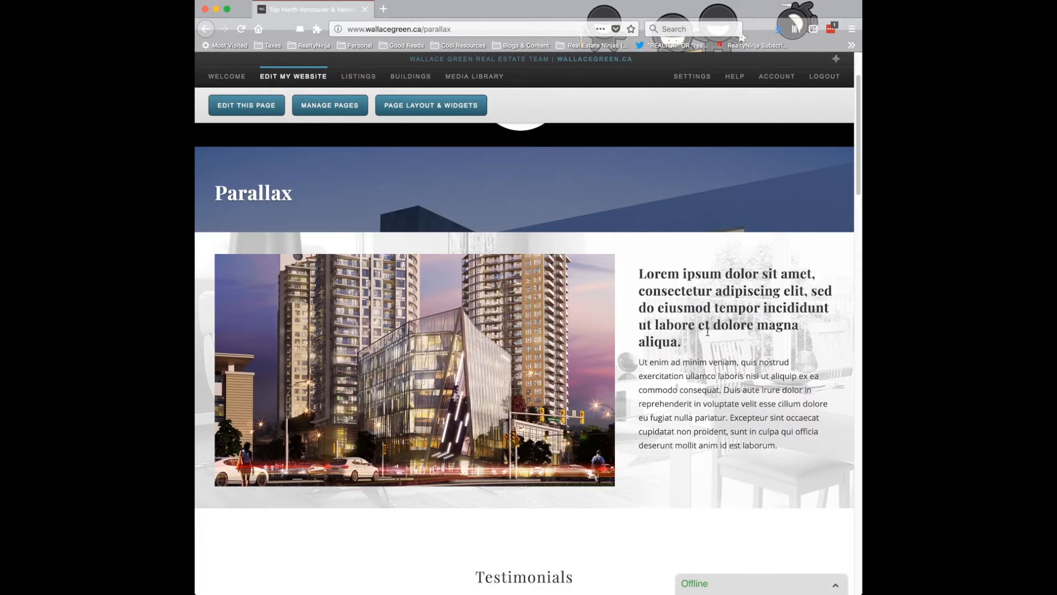
scroll(708, 332, "down", 1)
scroll(702, 337, "up", 3)
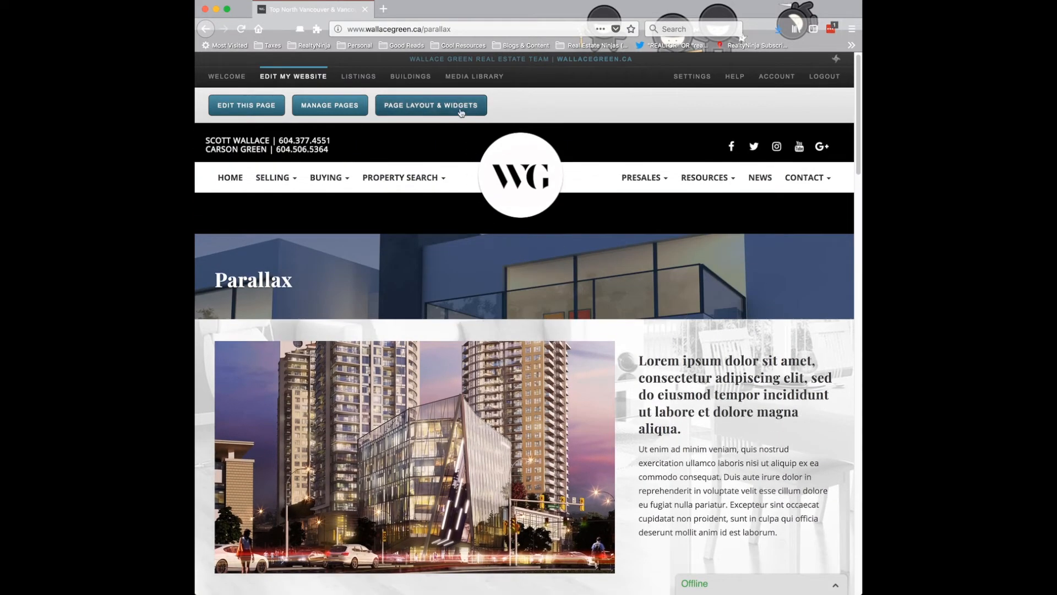
Delete the background image from the Content: 2 Columns (Main/Side) widget and save the page layout.
left_click(457, 106)
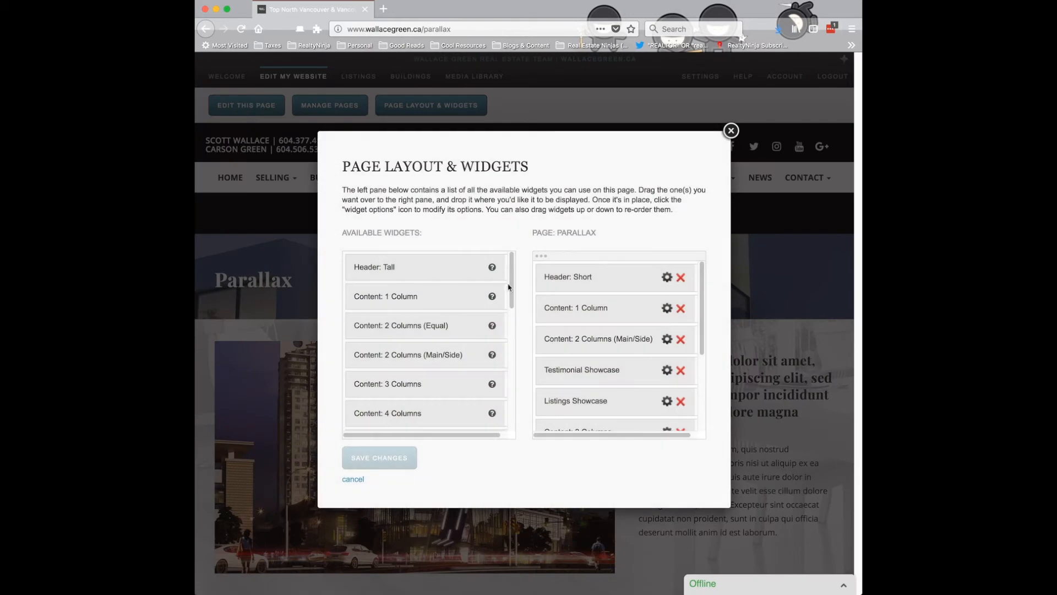
left_click(667, 339)
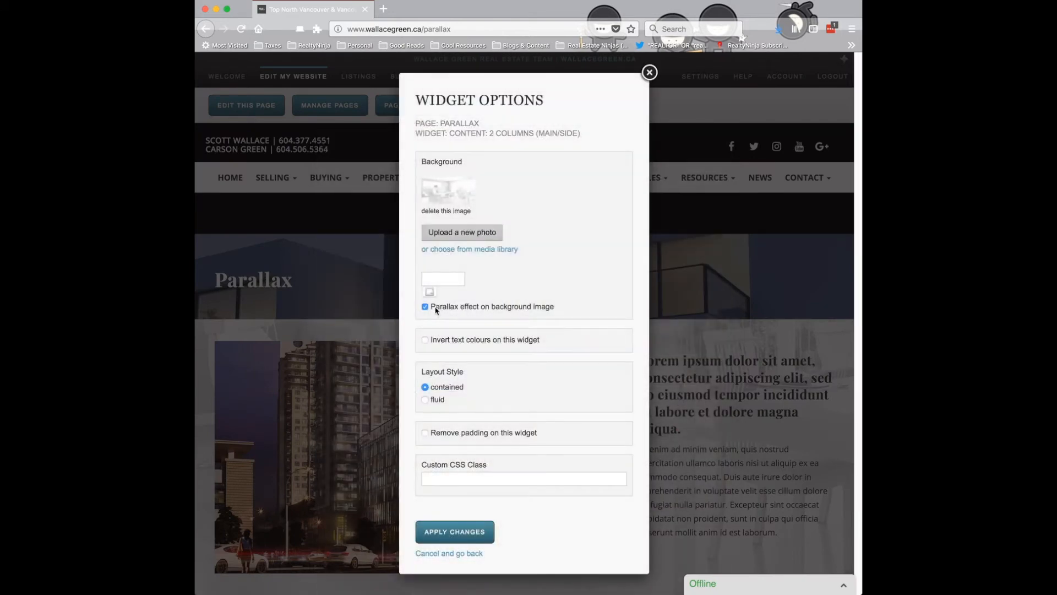
left_click(446, 212)
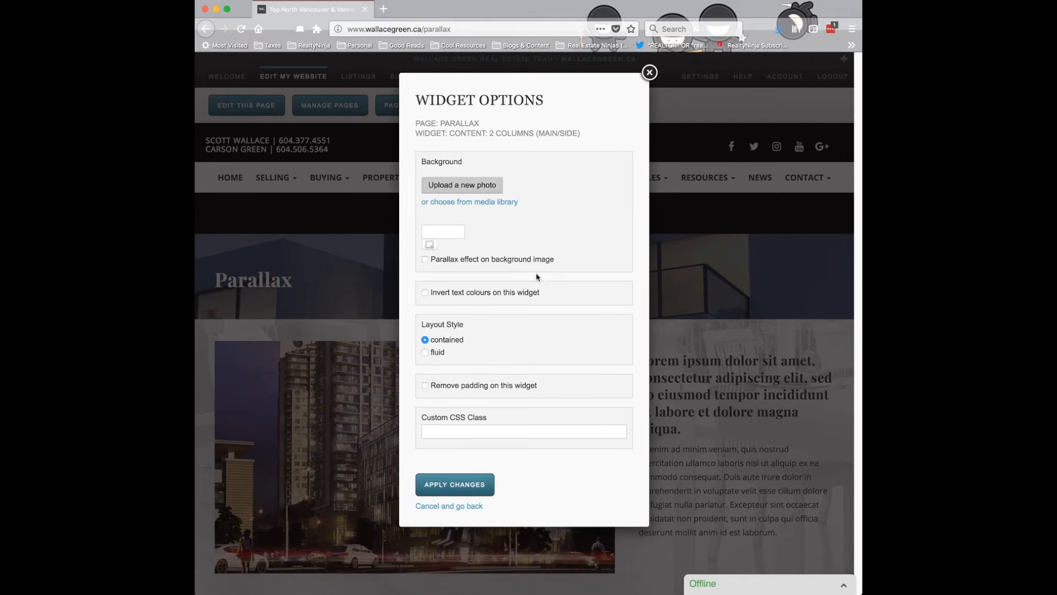
left_click(457, 485)
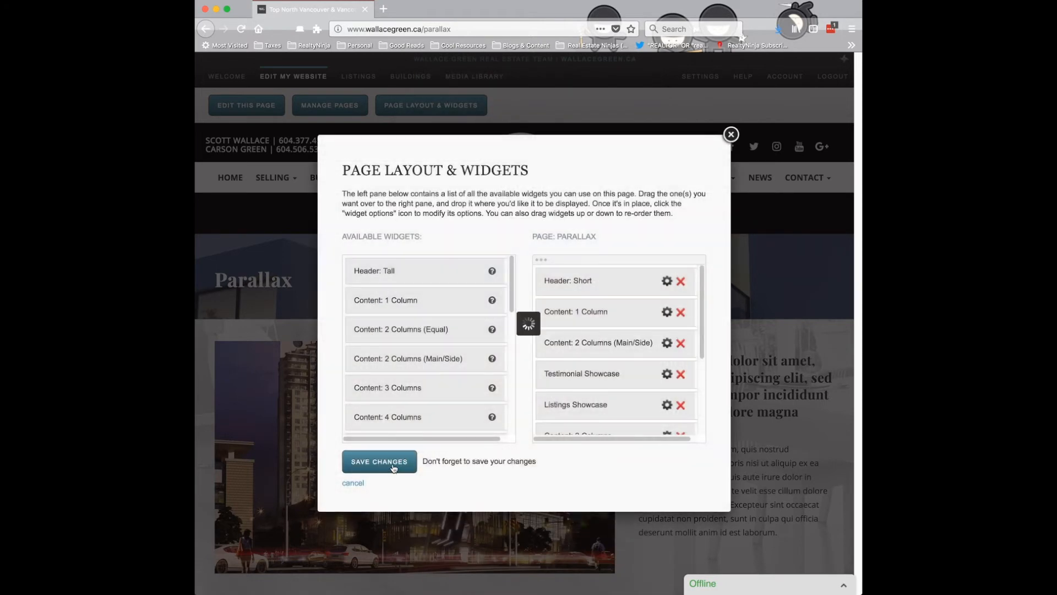
left_click(394, 468)
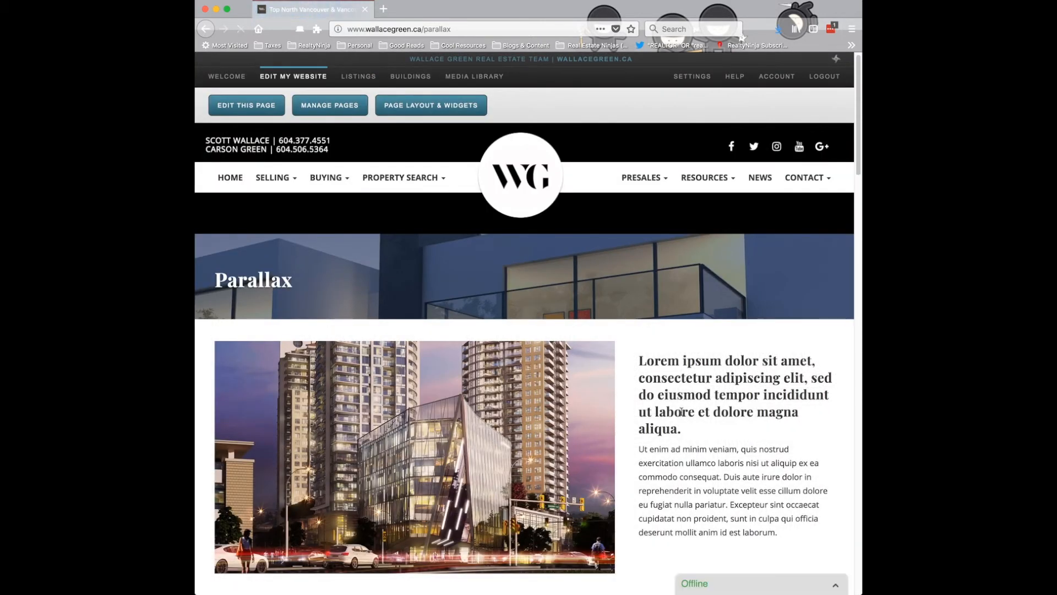
Set the faded peach-toned interior photo from the media library as the Testimonial Showcase widget's background.
scroll(698, 413, "down", 3)
scroll(699, 413, "down", 7)
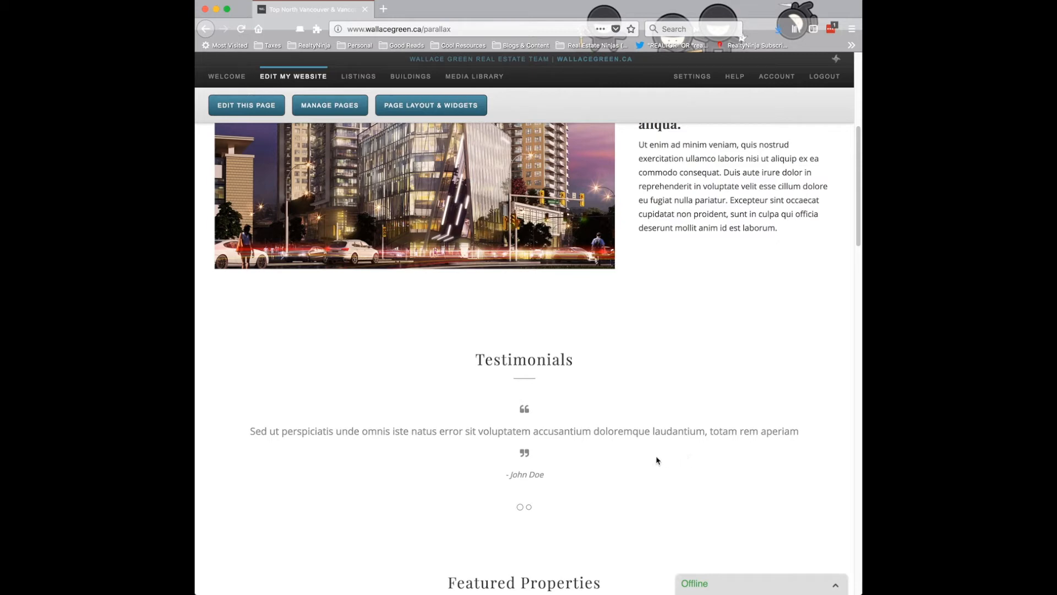
left_click(425, 107)
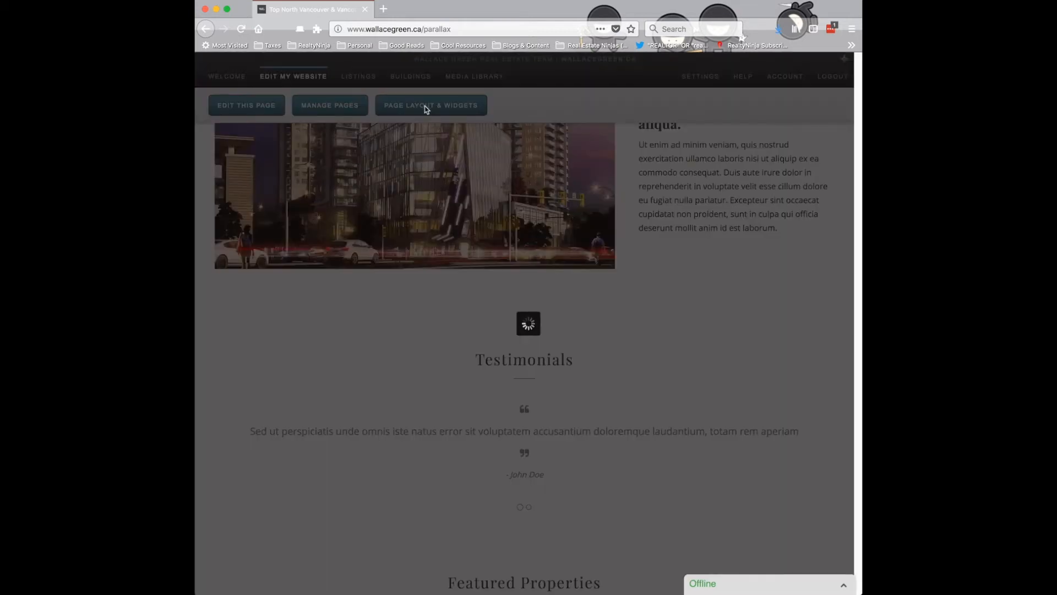
left_click(666, 370)
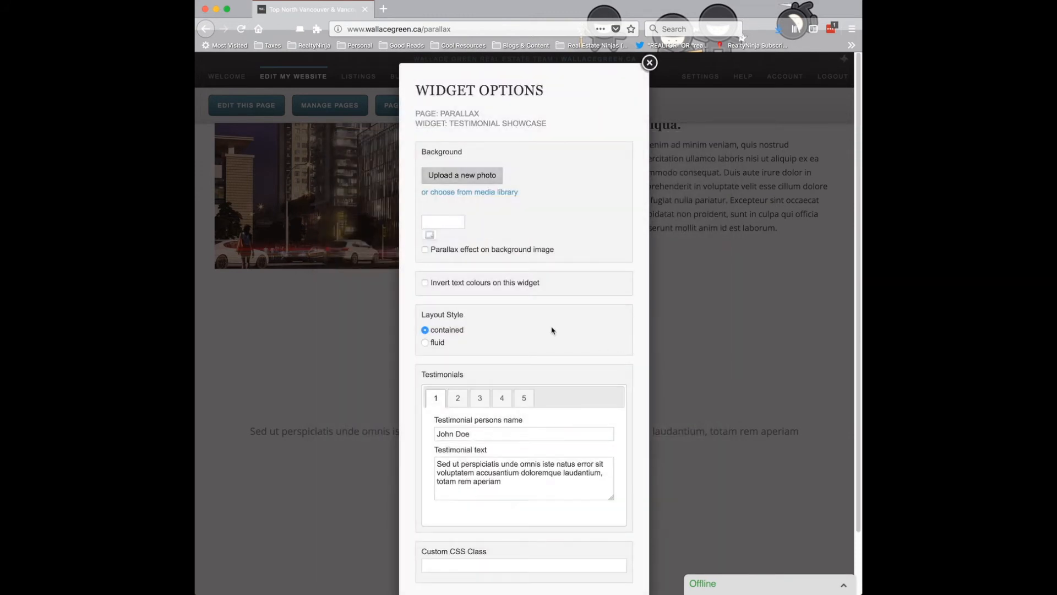
left_click(458, 397)
left_click(437, 399)
left_click(451, 193)
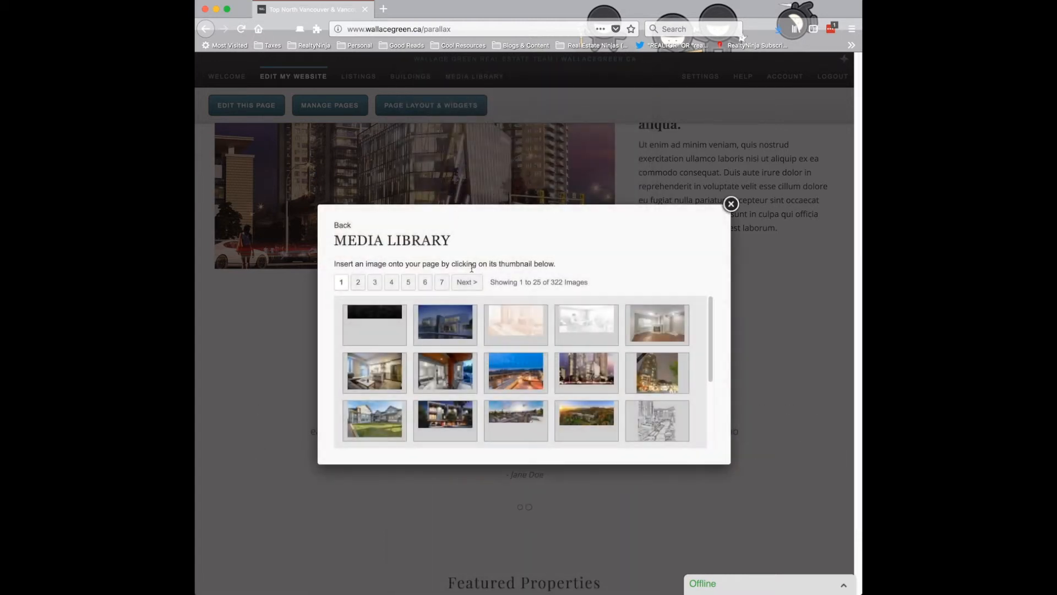
left_click(519, 326)
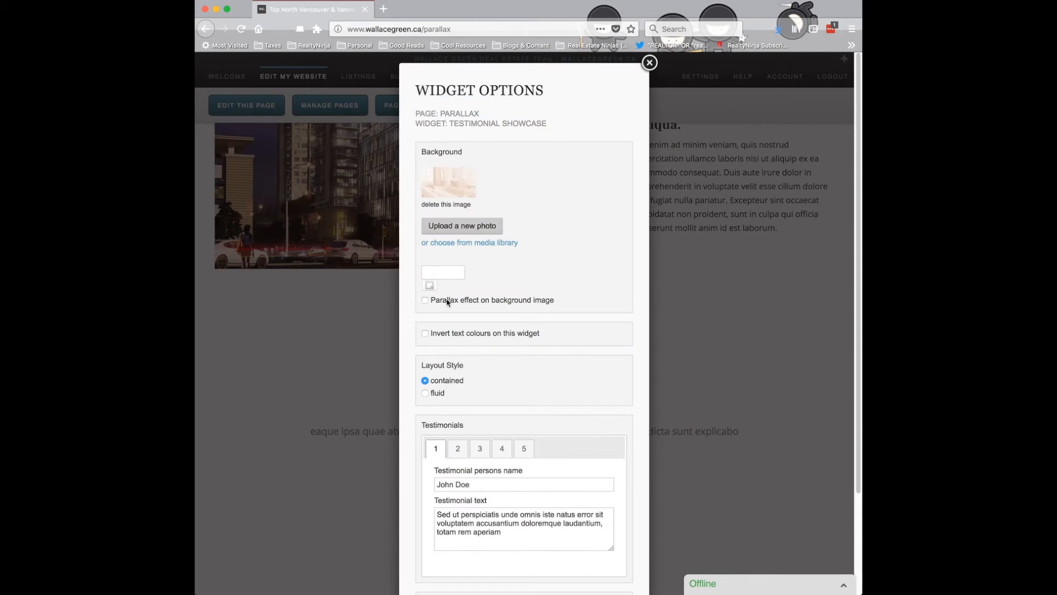
Enable the parallax effect on the Testimonial Showcase background and save the page layout.
left_click(480, 302)
scroll(578, 387, "down", 5)
left_click(488, 555)
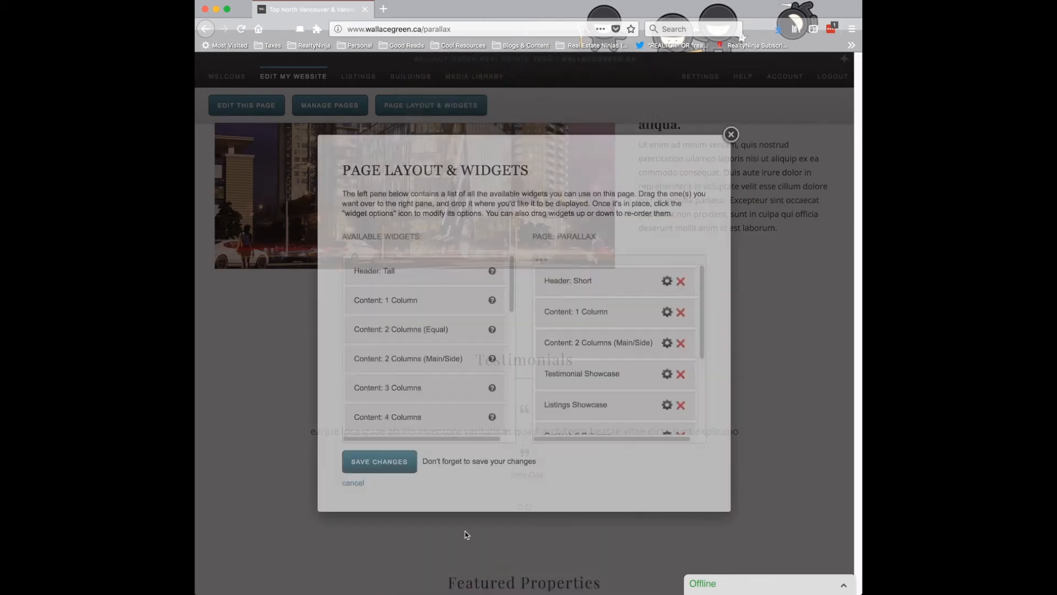
left_click(393, 464)
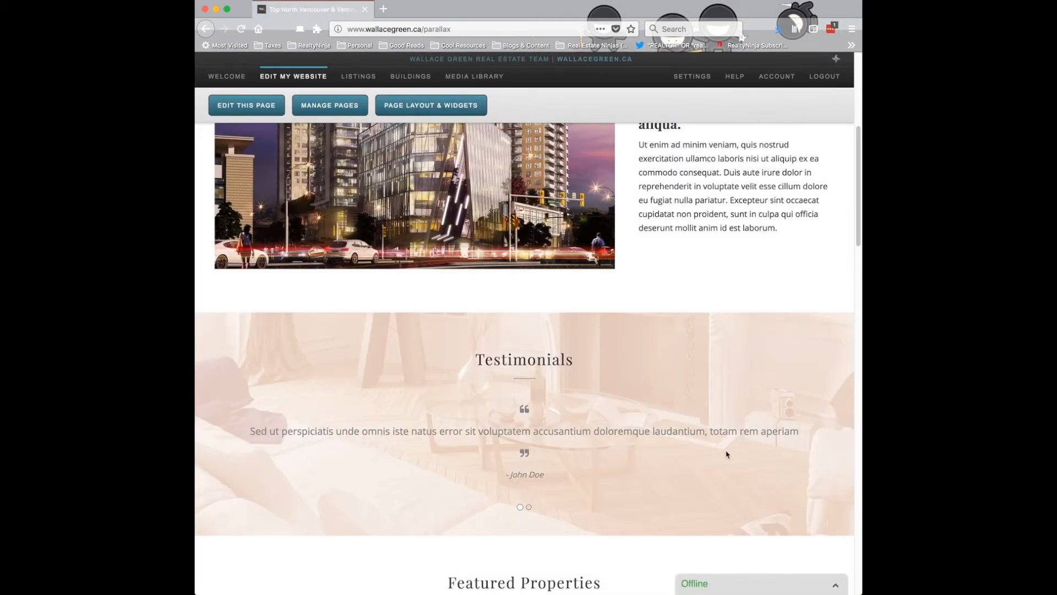
Examine how the Testimonials section's peach interior background moves behind its text compared with the title banner.
scroll(725, 453, "up", 5)
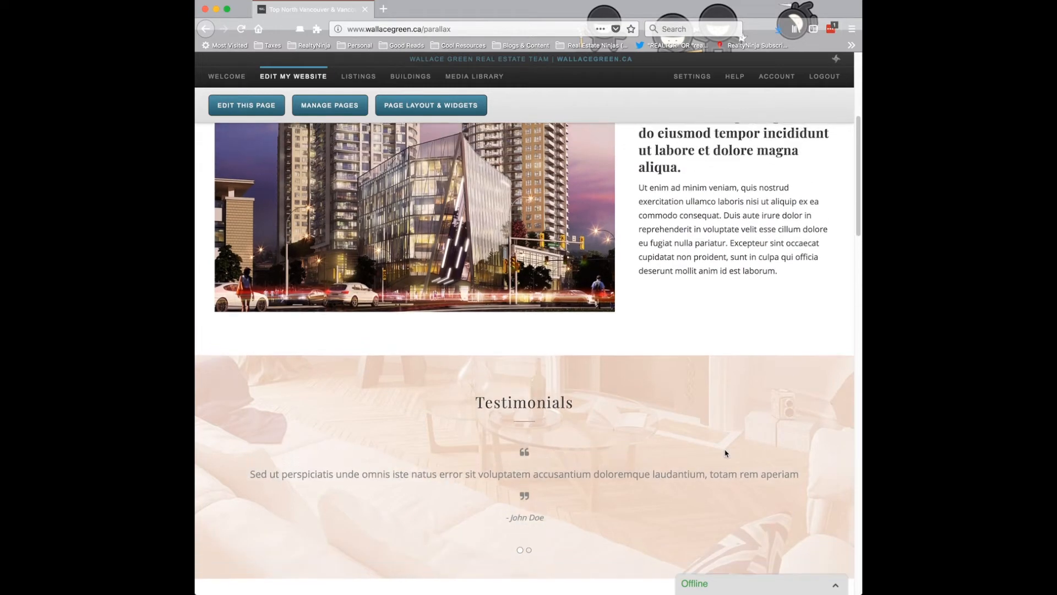
scroll(728, 452, "down", 1)
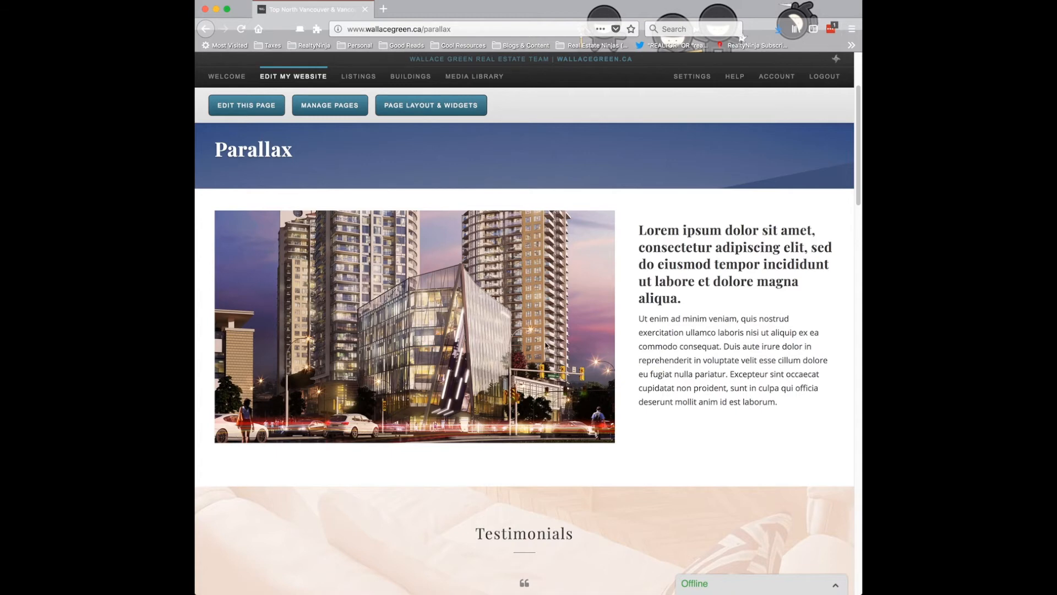
scroll(728, 419, "up", 4)
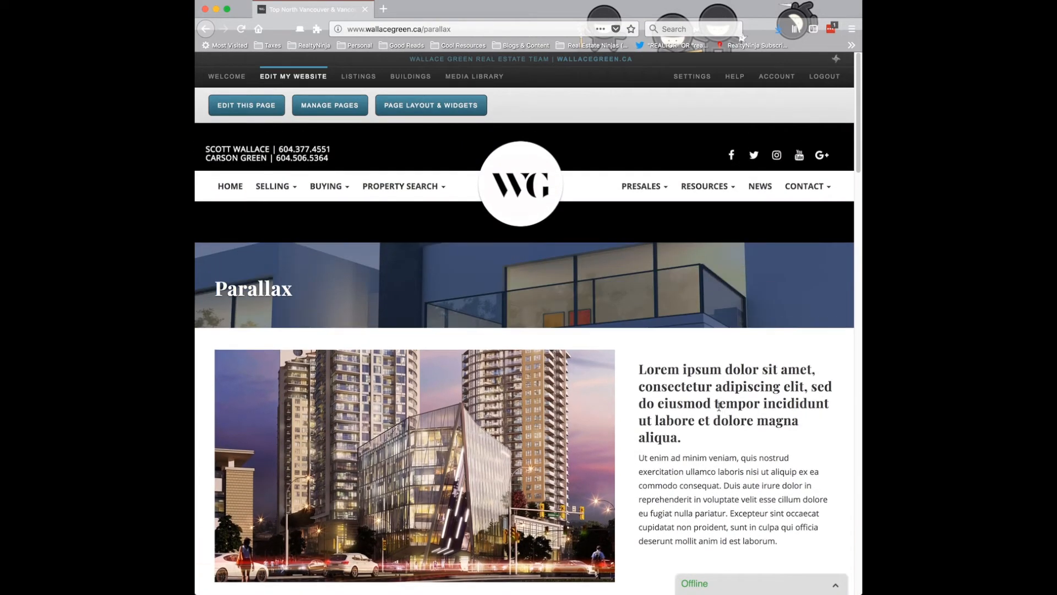
scroll(677, 347, "down", 5)
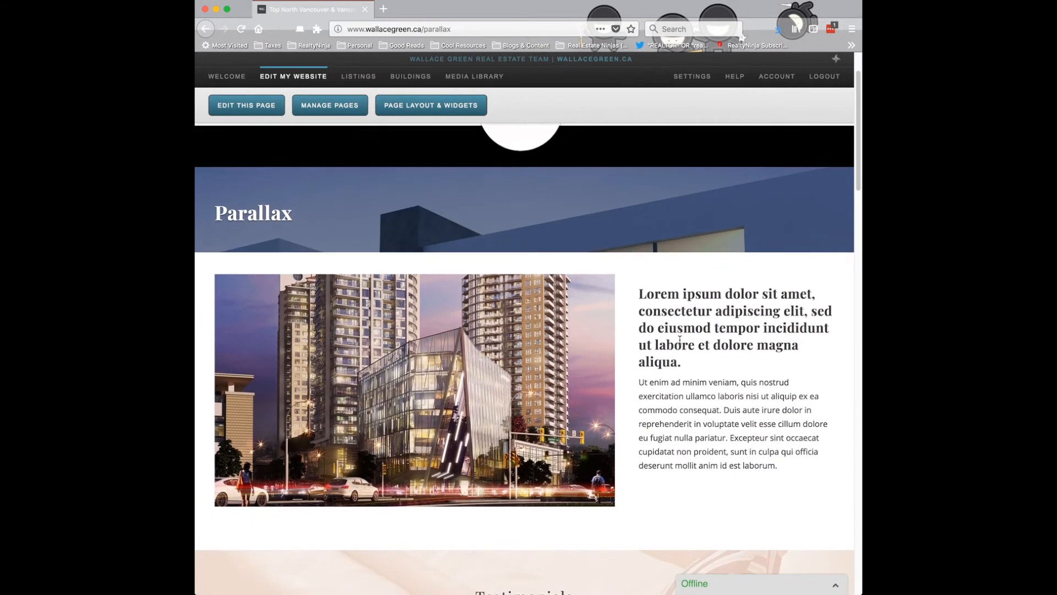
scroll(688, 352, "down", 5)
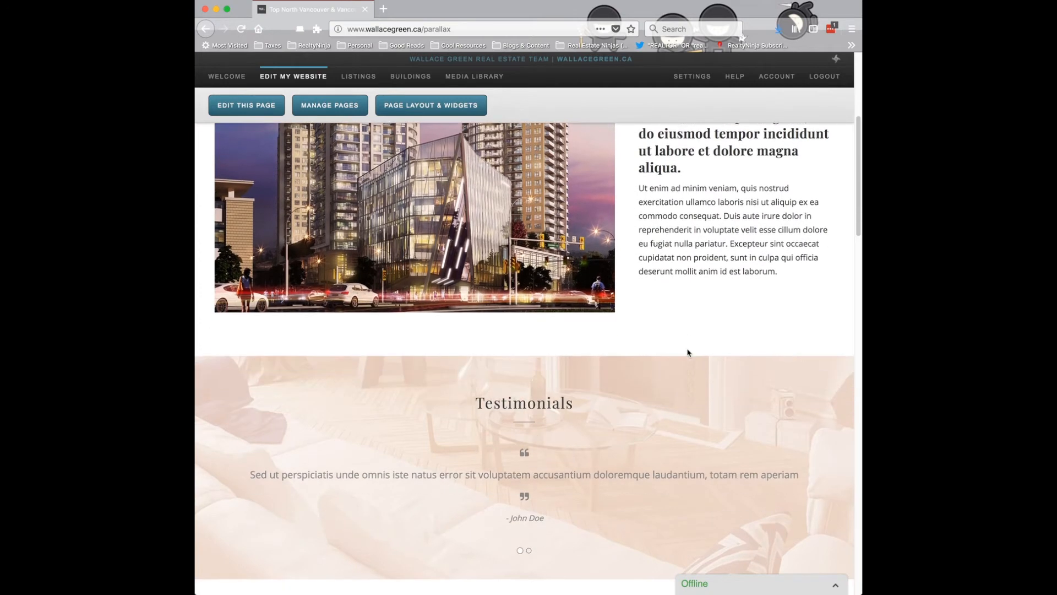
scroll(688, 353, "down", 1)
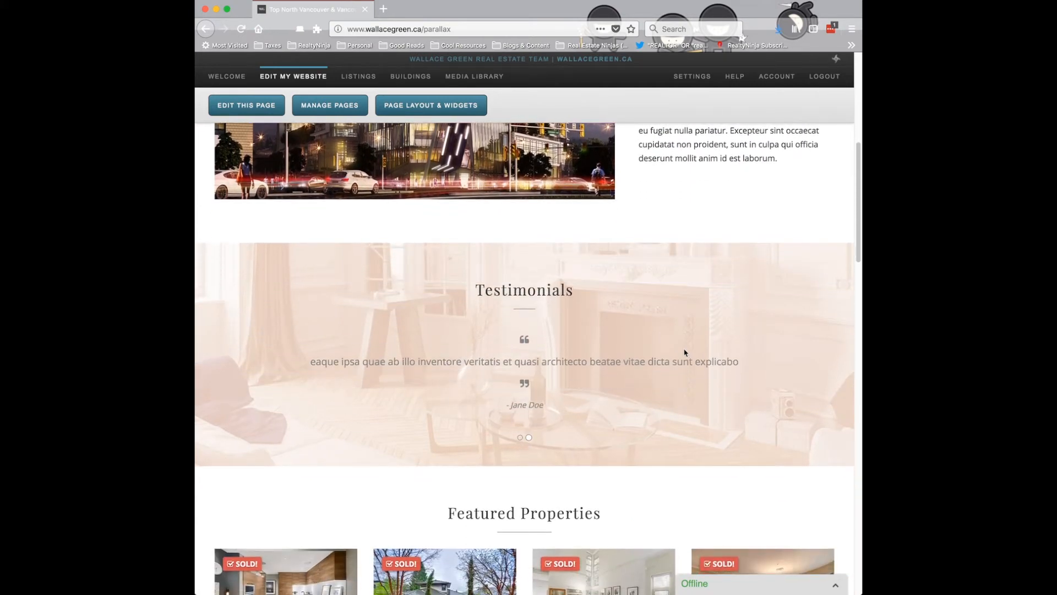
scroll(761, 367, "down", 2)
scroll(760, 367, "up", 1)
scroll(761, 367, "up", 2)
scroll(765, 369, "down", 2)
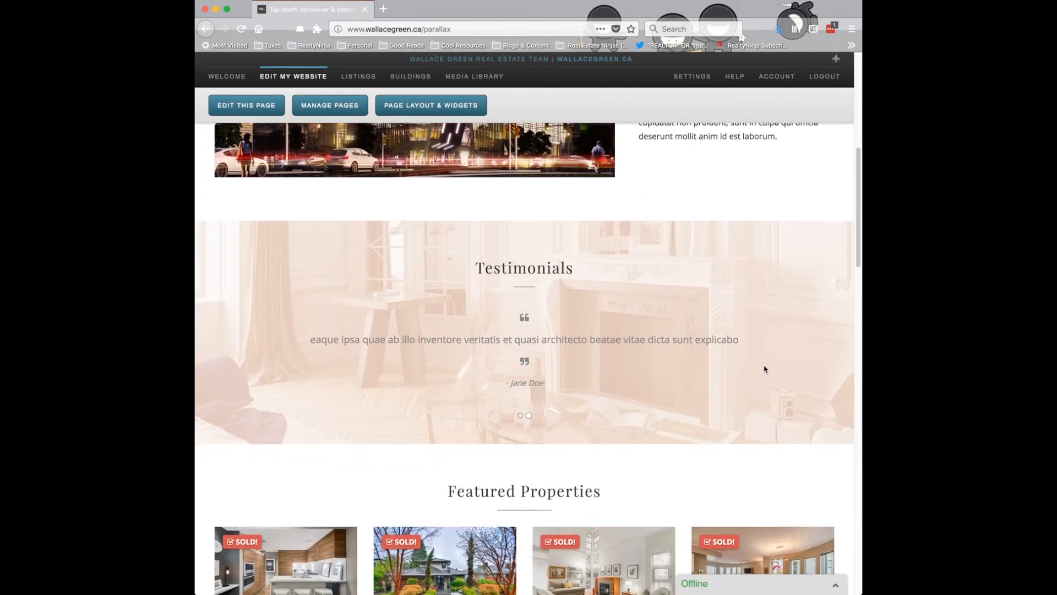
scroll(764, 370, "up", 2)
scroll(765, 370, "down", 1)
scroll(765, 369, "down", 1)
Switch to the first testimonial and back to the second to compare both over the peach background.
left_click(519, 394)
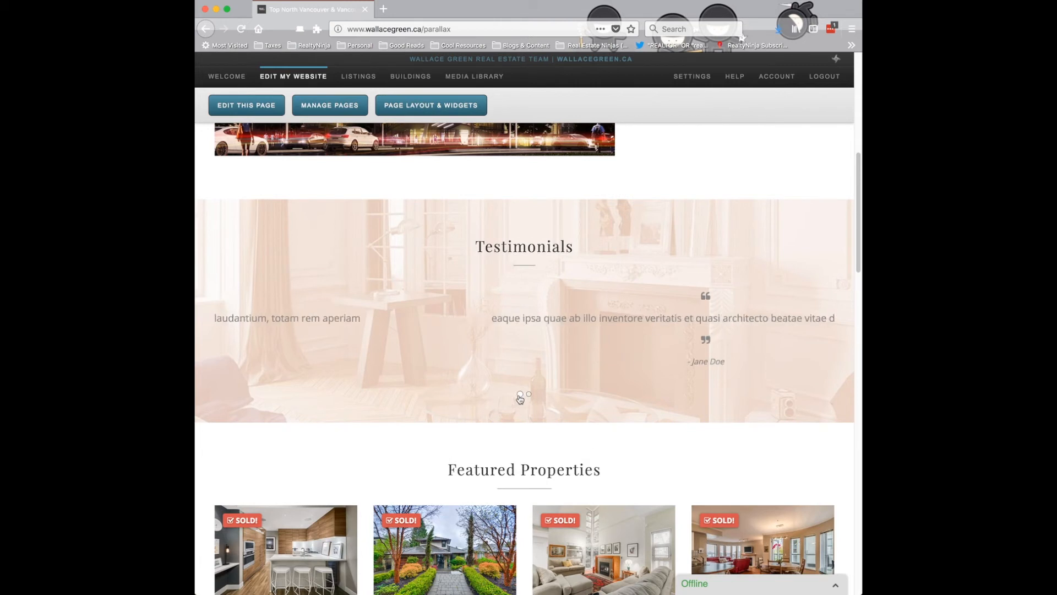
left_click(529, 395)
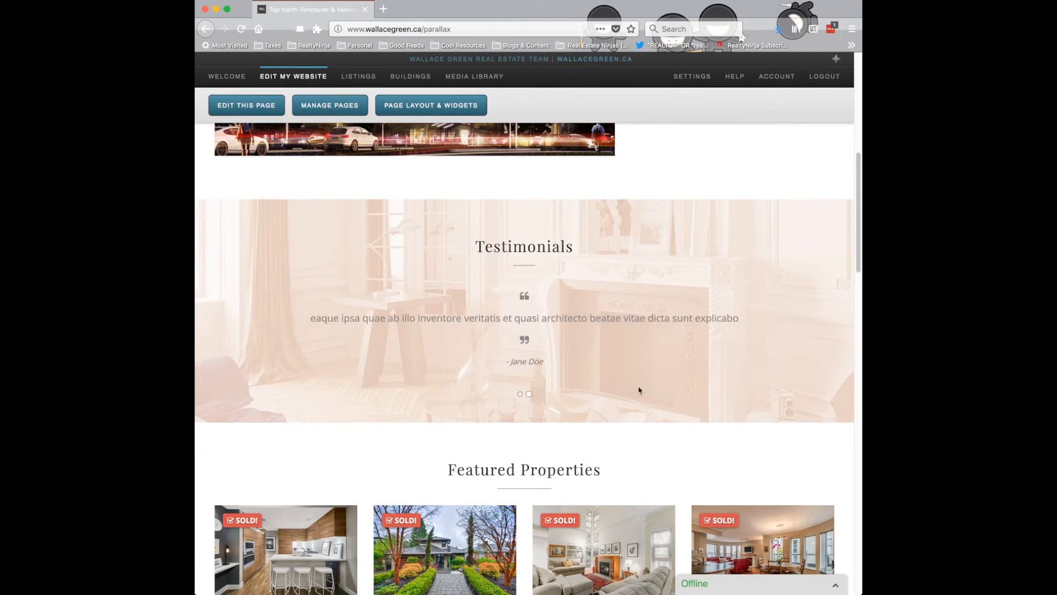
scroll(752, 411, "down", 2)
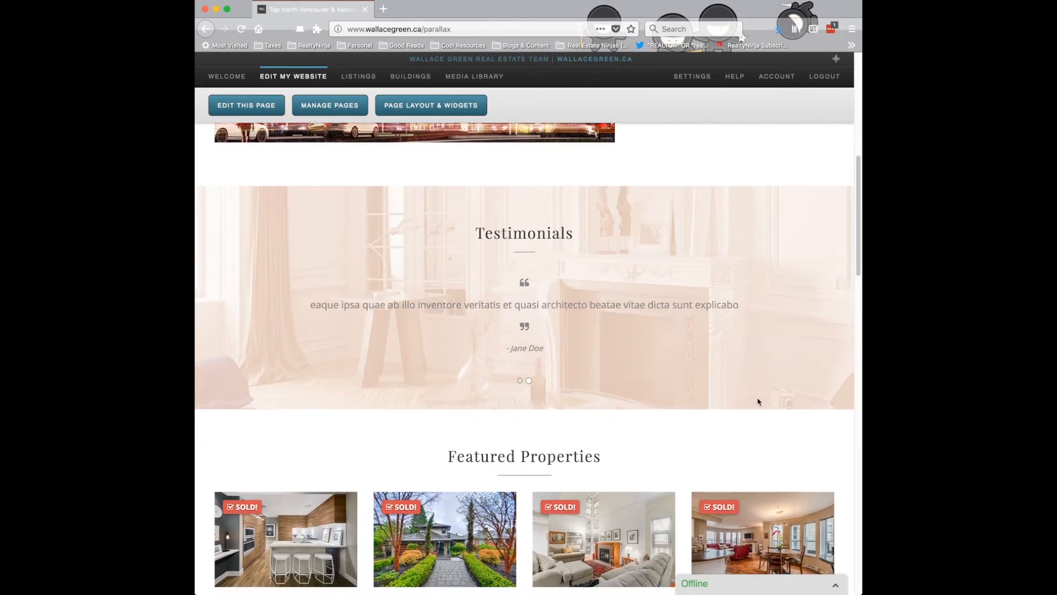
scroll(758, 402, "down", 3)
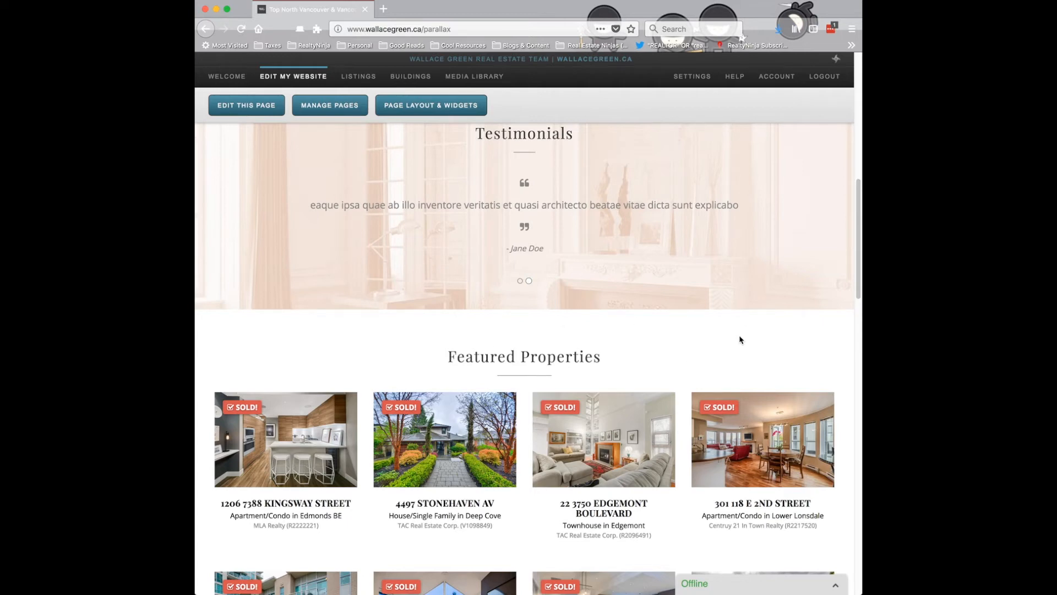
Examine the page's flow from the title banner through Testimonials to the plain Featured Properties grid.
scroll(741, 337, "up", 15)
scroll(707, 378, "down", 3)
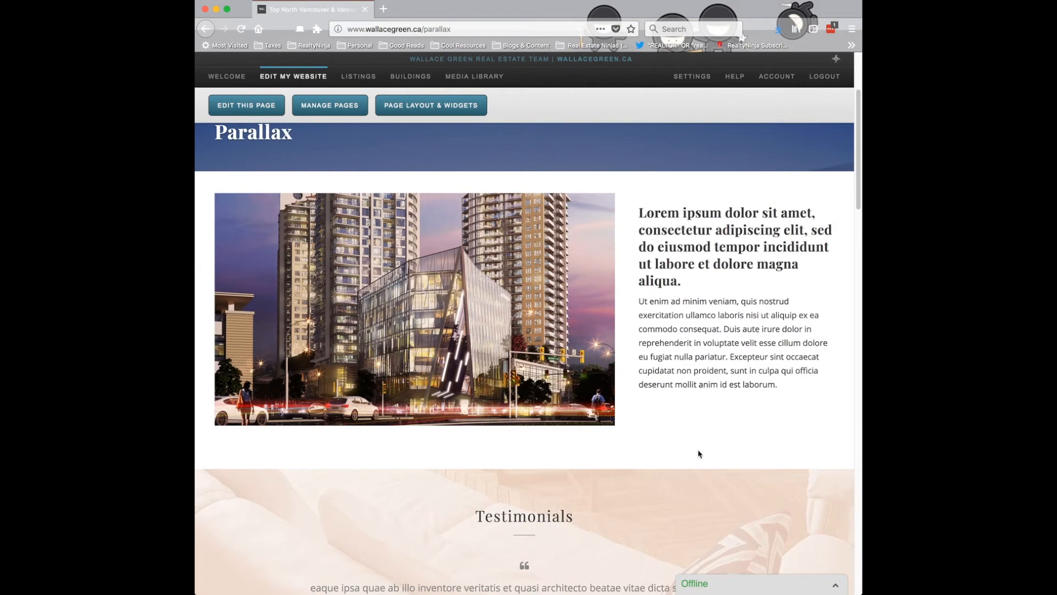
scroll(701, 446, "down", 7)
scroll(701, 437, "down", 8)
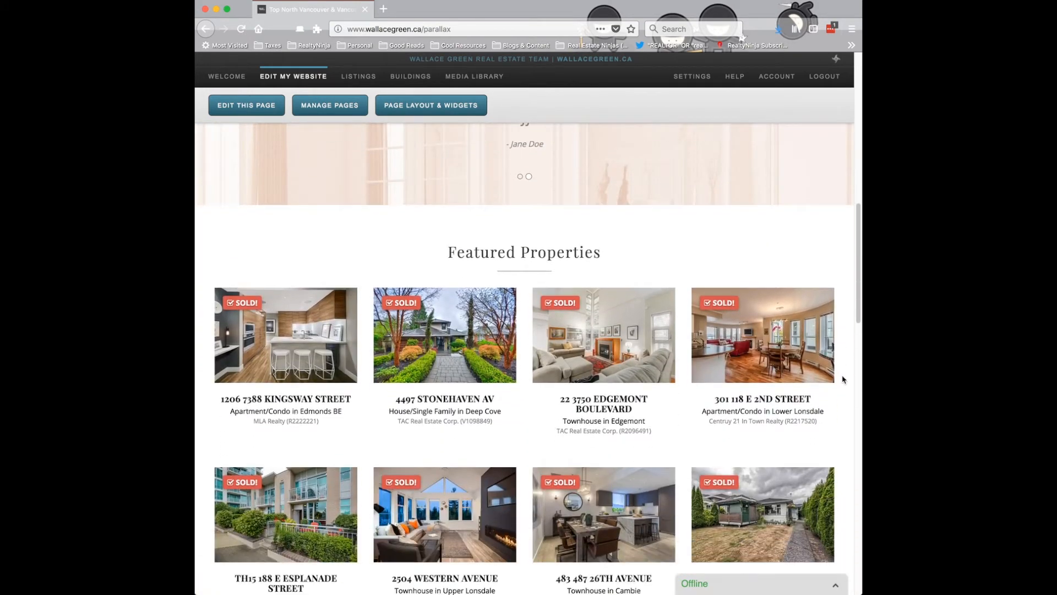
scroll(843, 380, "down", 5)
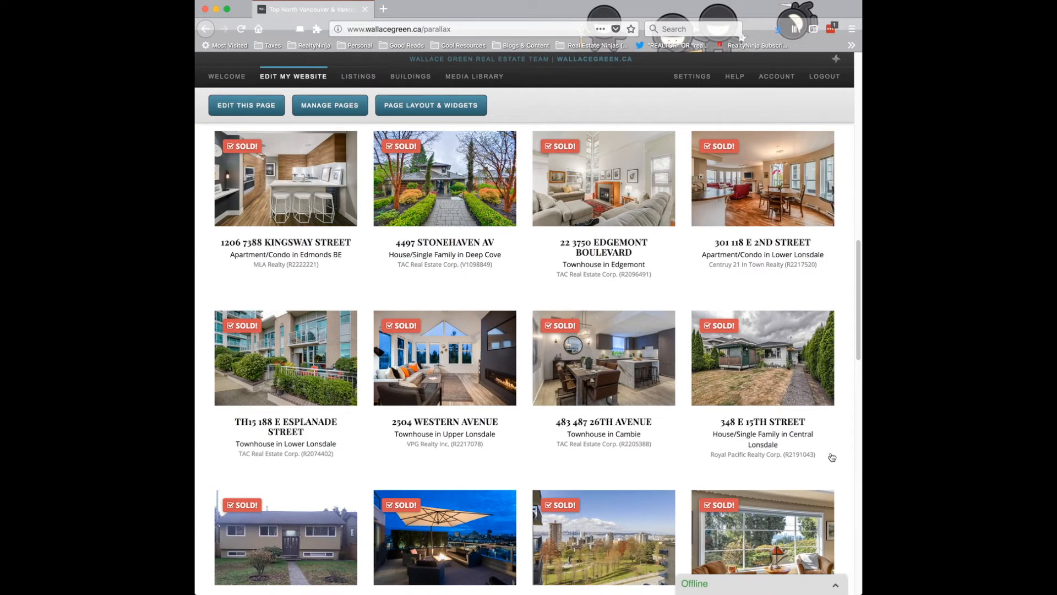
scroll(847, 475, "down", 2)
scroll(851, 478, "up", 2)
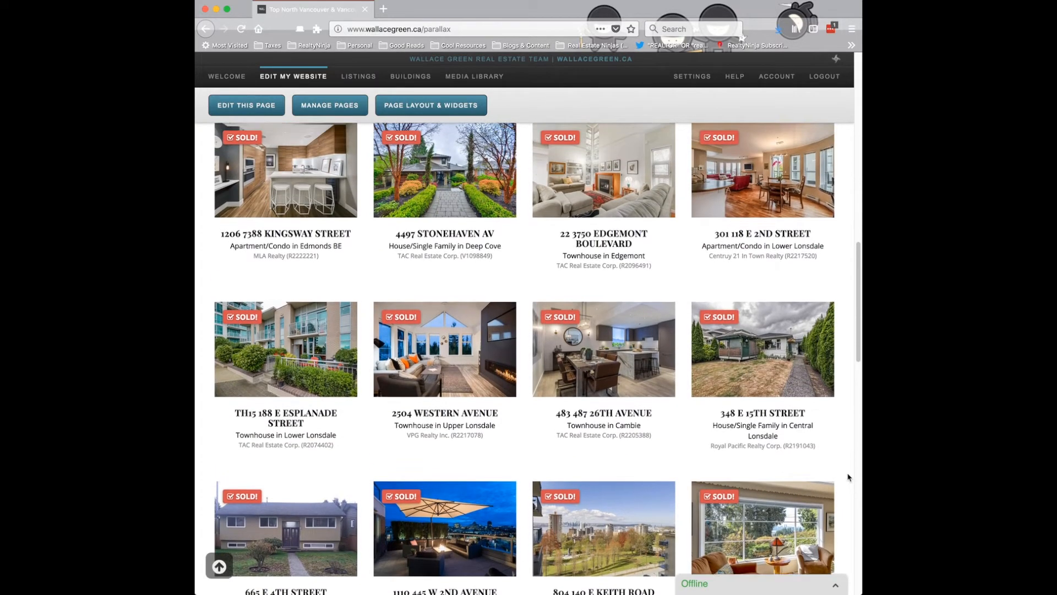
scroll(848, 477, "up", 3)
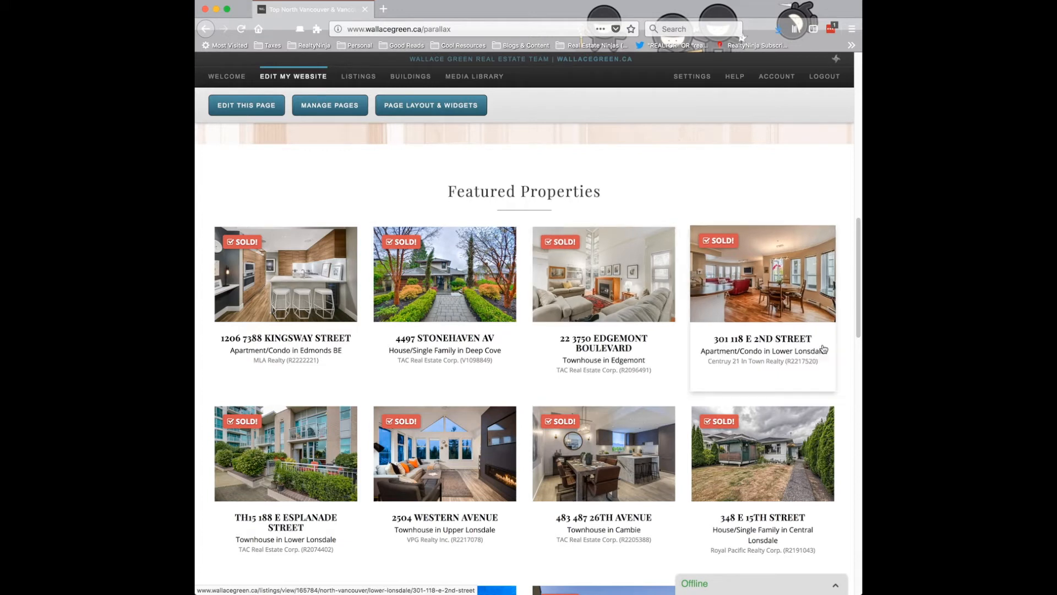
scroll(844, 337, "down", 1)
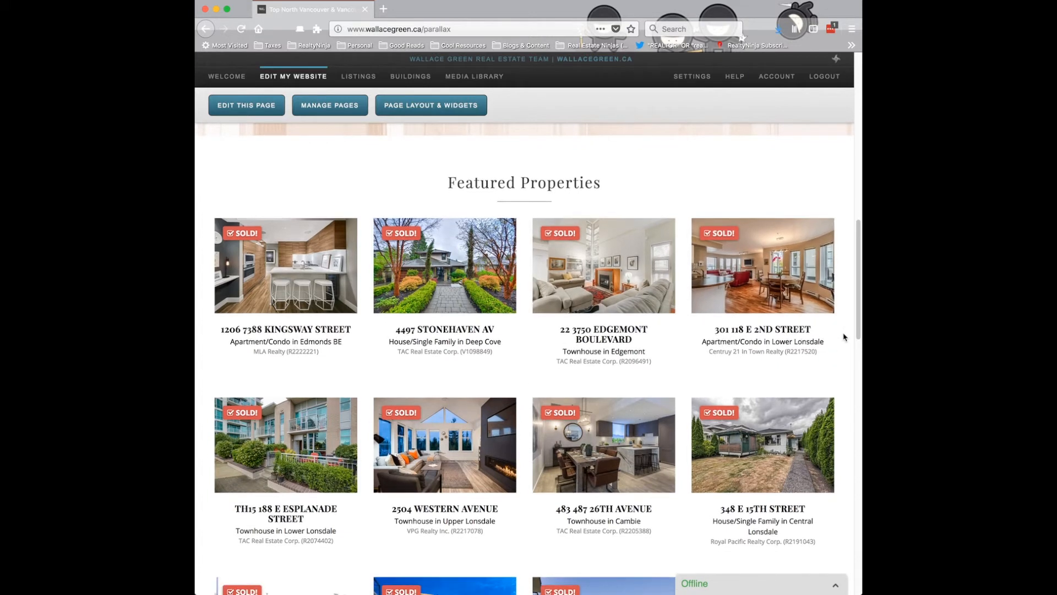
scroll(843, 334, "down", 1)
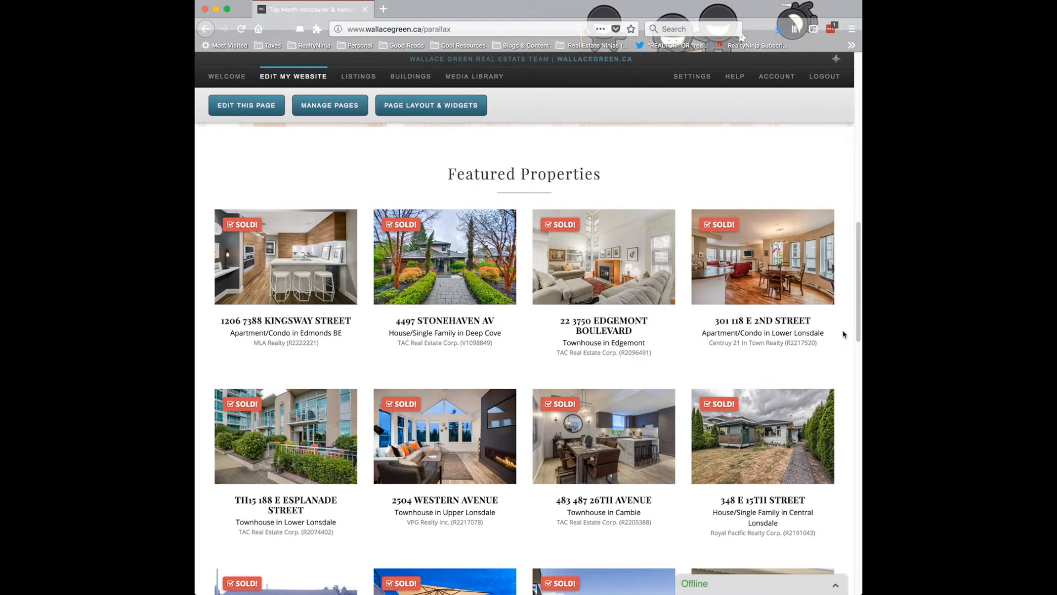
scroll(844, 334, "down", 2)
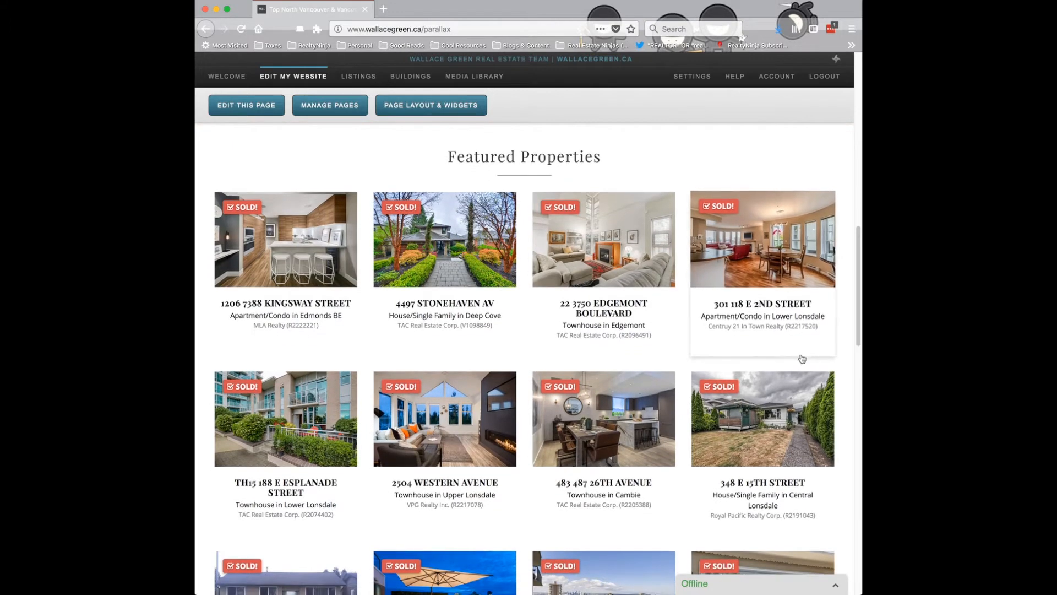
Open the Parallax page's content for editing and save the page.
scroll(837, 348, "down", 10)
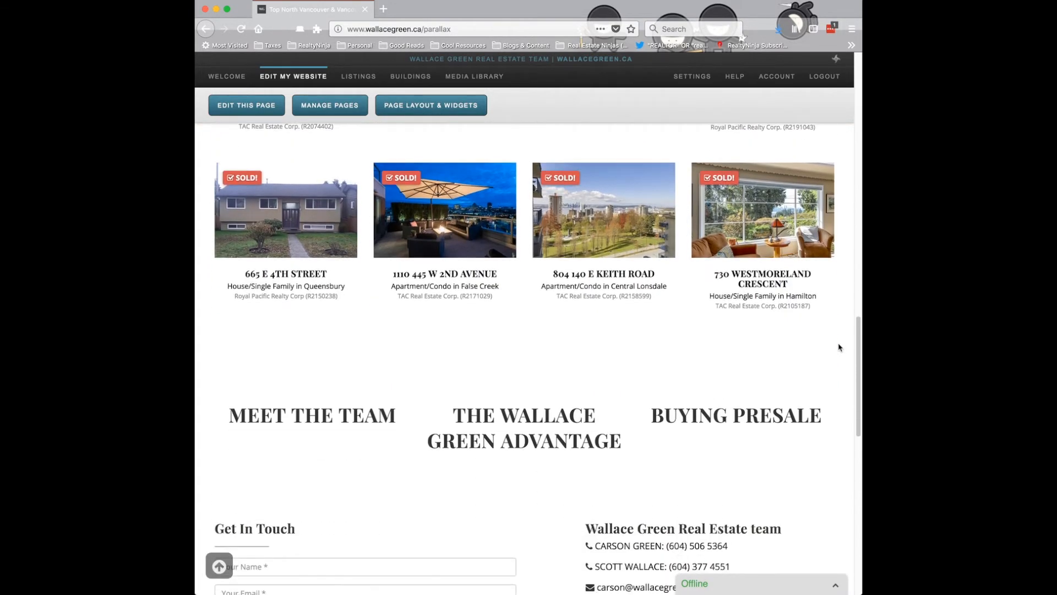
scroll(840, 347, "down", 1)
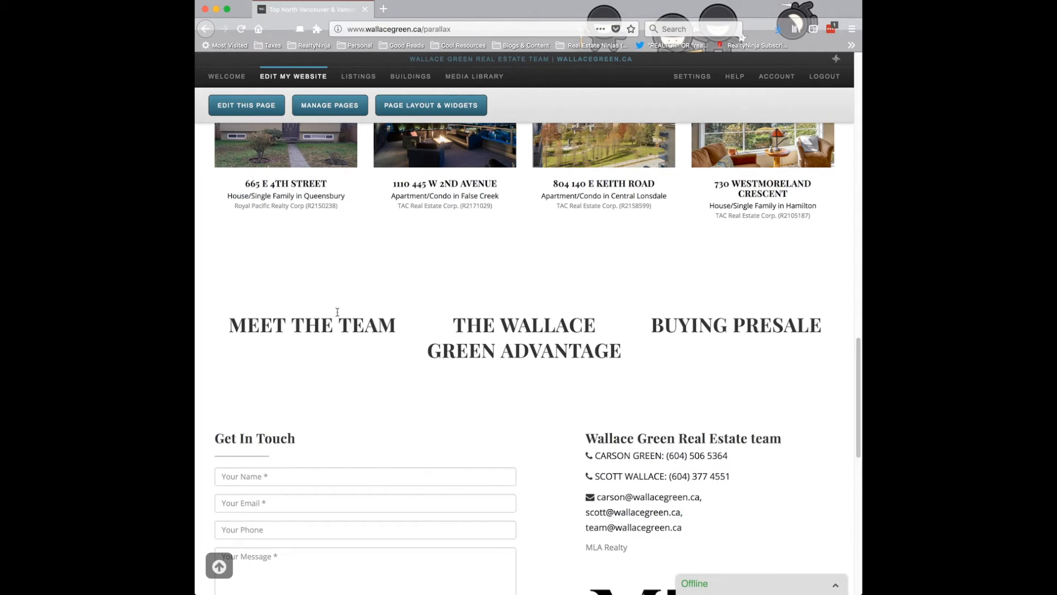
left_click(242, 103)
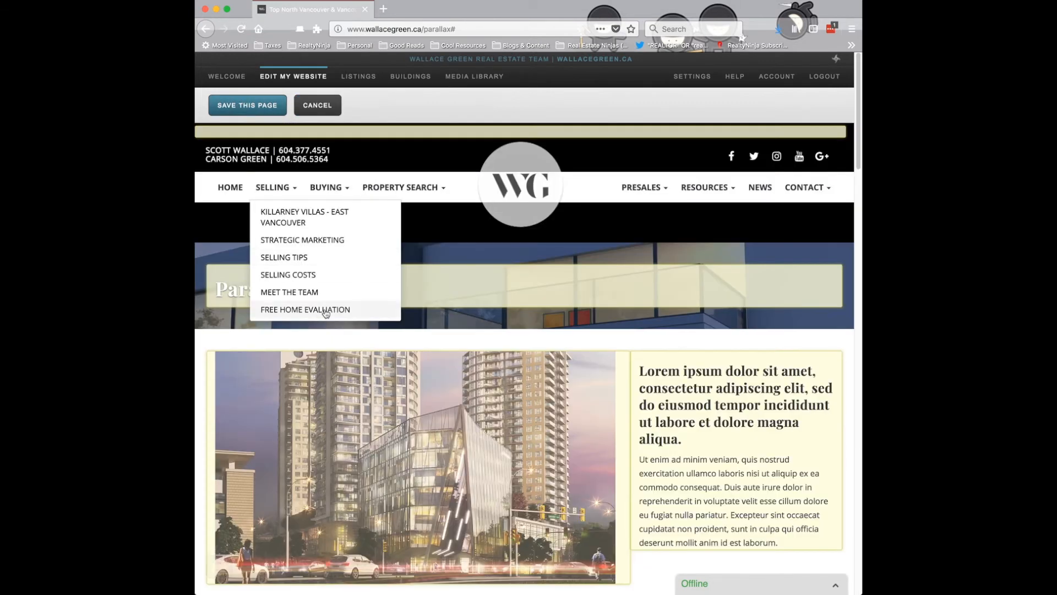
left_click(273, 105)
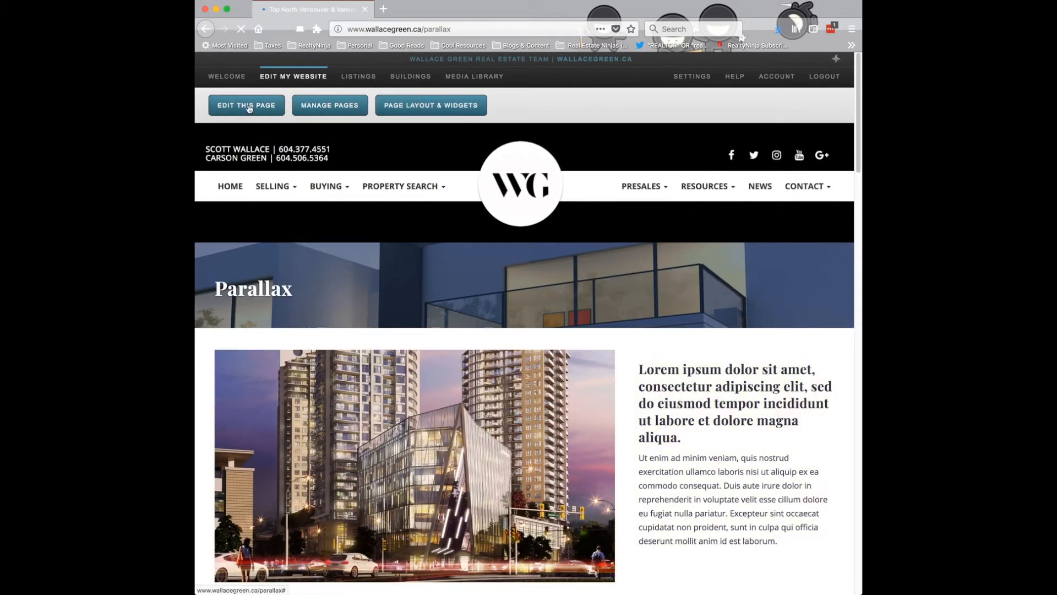
Reopen the Parallax page's content for editing and add a short greeting starting with "Hey how" to the end of the Lorem ipsum paragraph.
left_click(248, 110)
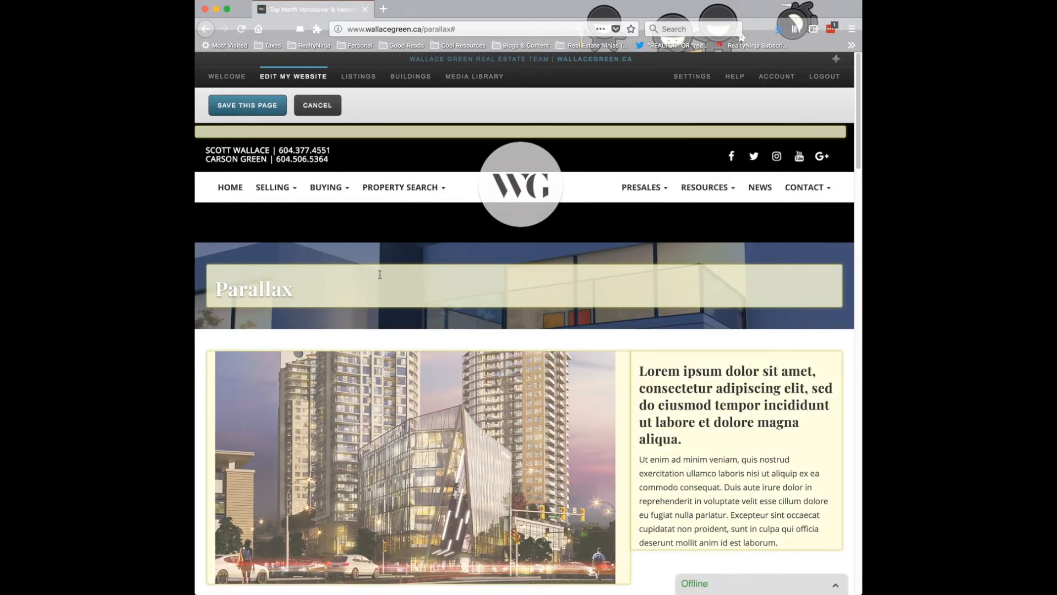
scroll(692, 405, "down", 3)
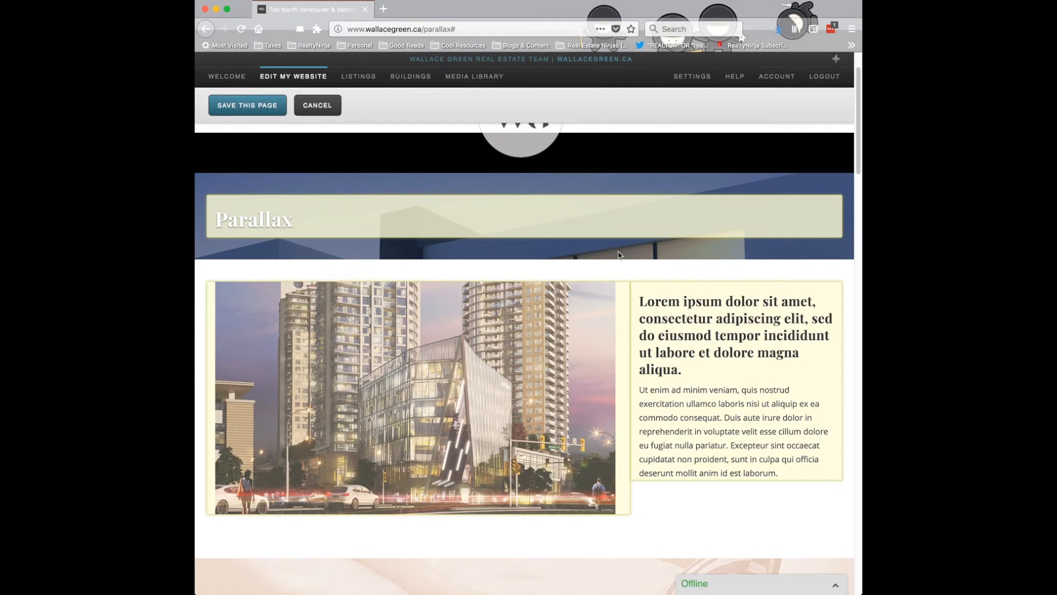
left_click(718, 418)
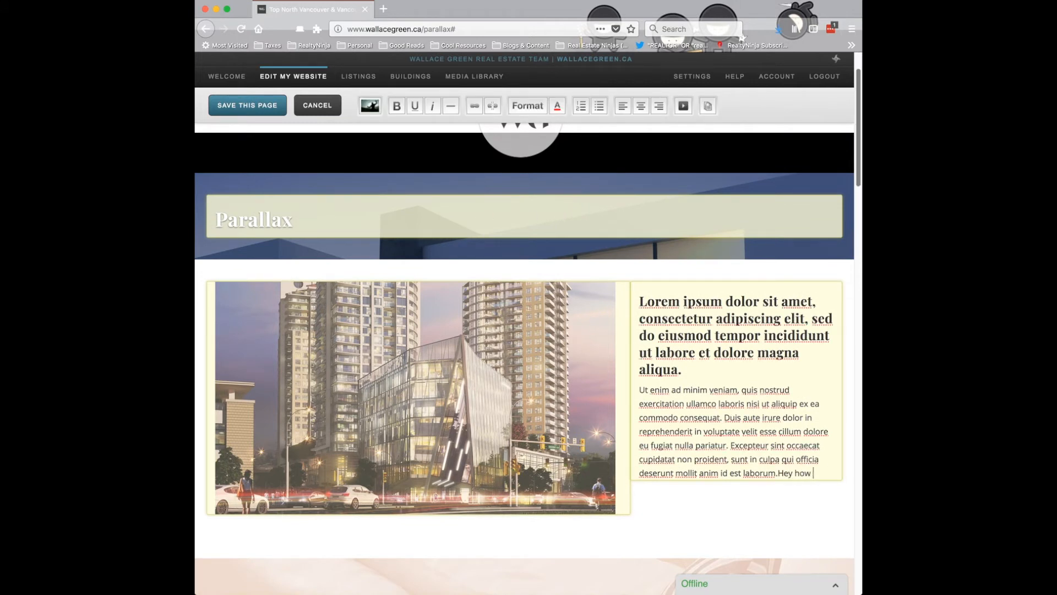
type("oin!")
Link the "MEET THE TEAM" heading in the three-column section to the internal page Meet the team.
scroll(786, 408, "down", 10)
scroll(683, 418, "down", 3)
scroll(681, 419, "down", 6)
scroll(681, 419, "down", 12)
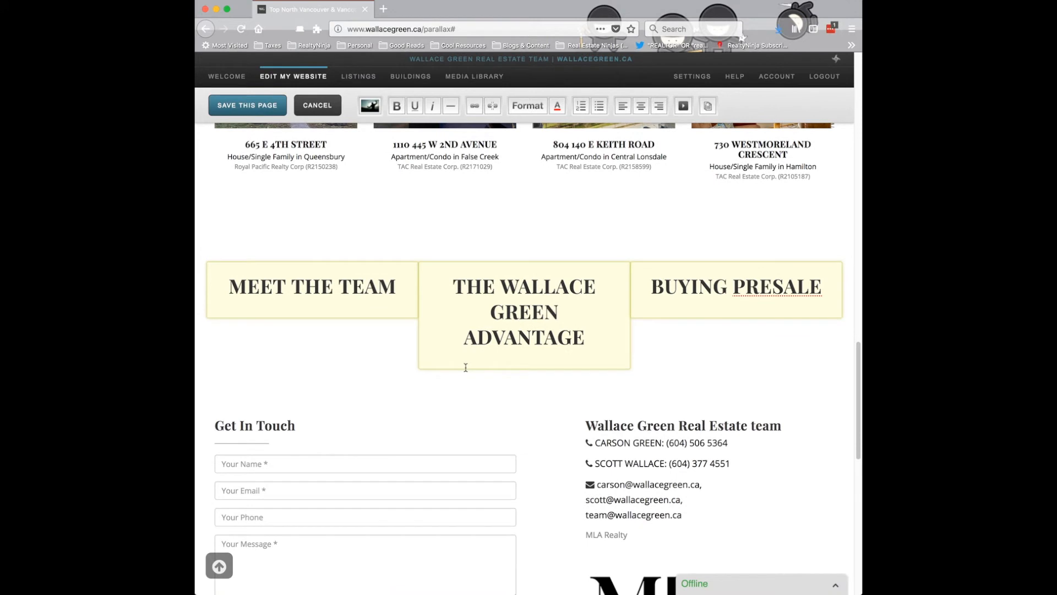
left_click_drag(404, 286, 225, 293)
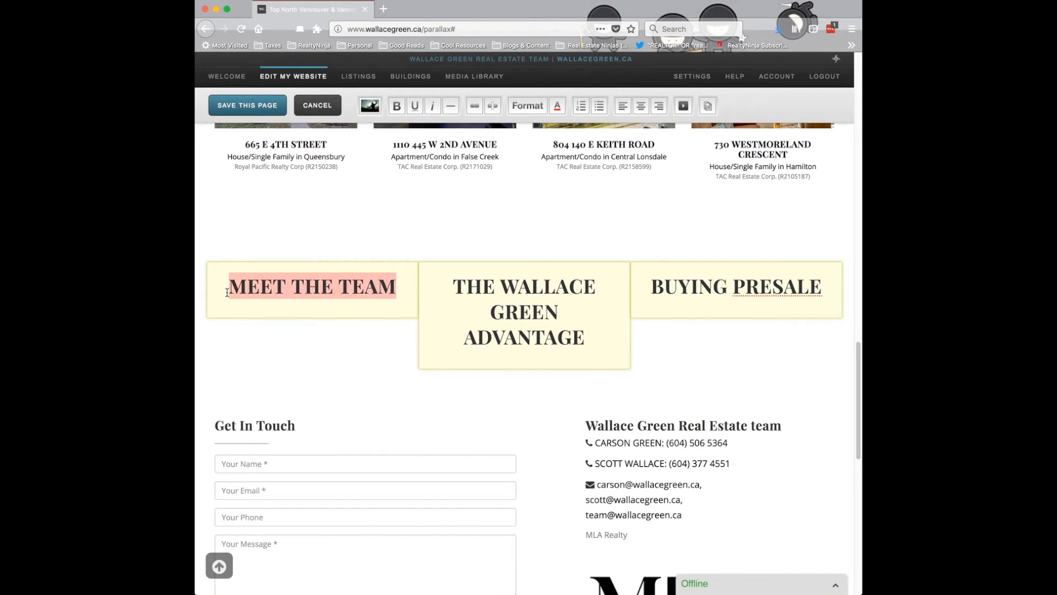
left_click(474, 106)
left_click(472, 312)
left_click(509, 329)
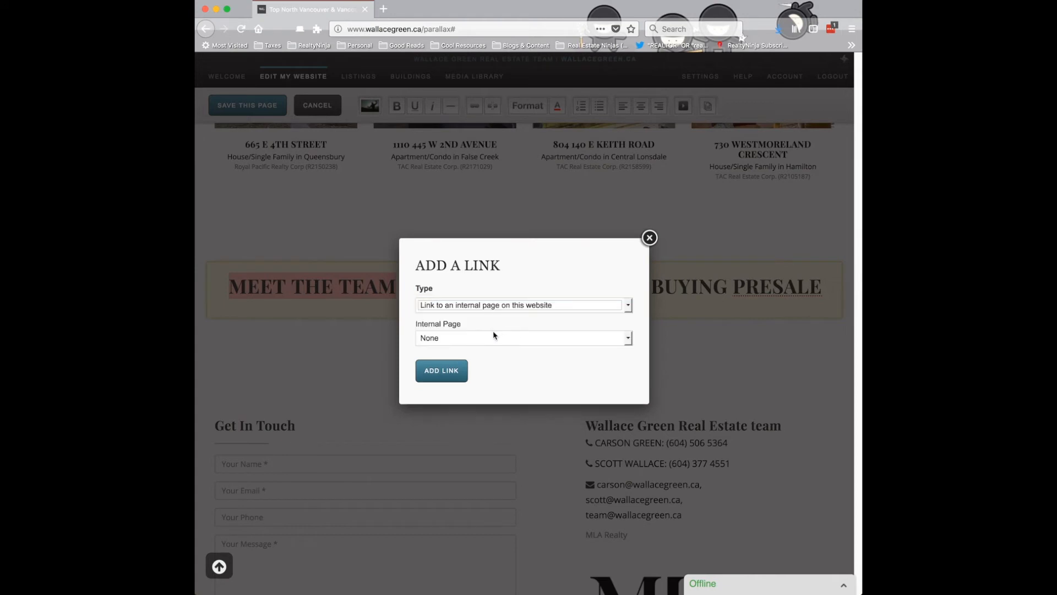
left_click(461, 342)
scroll(493, 413, "down", 5)
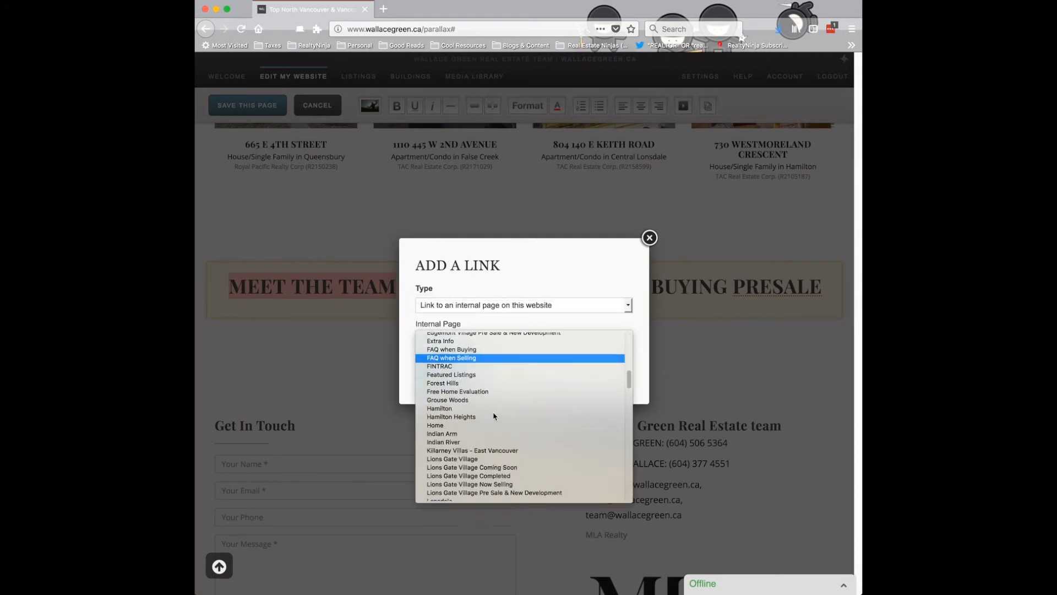
scroll(493, 415, "down", 10)
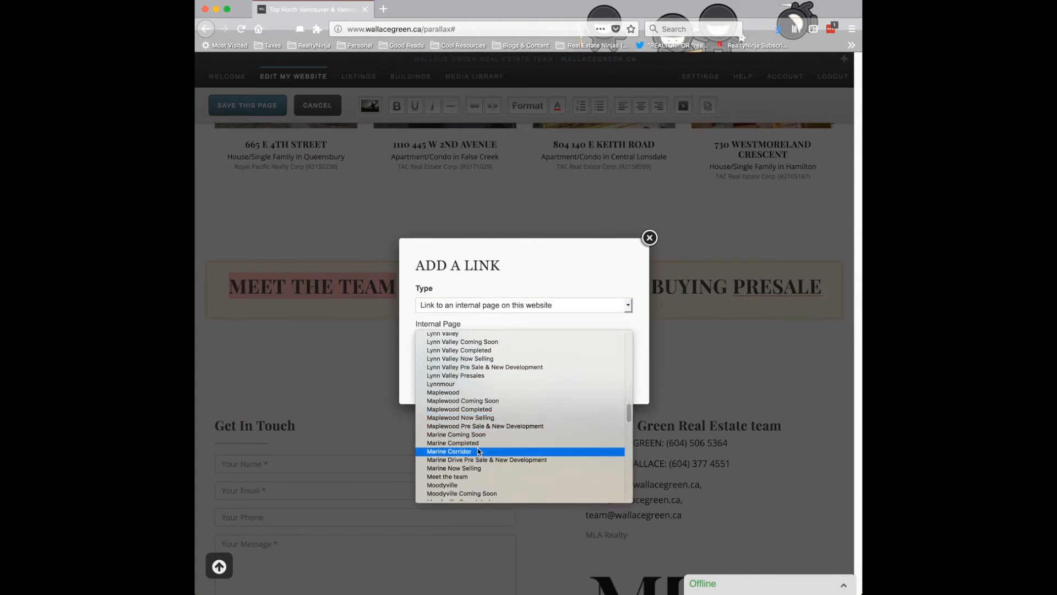
left_click(464, 433)
left_click(440, 368)
Link the "THE WALLACE GREEN ADVANTAGE" heading to the internal page Wallace Green Advantage.
left_click_drag(585, 337, 444, 284)
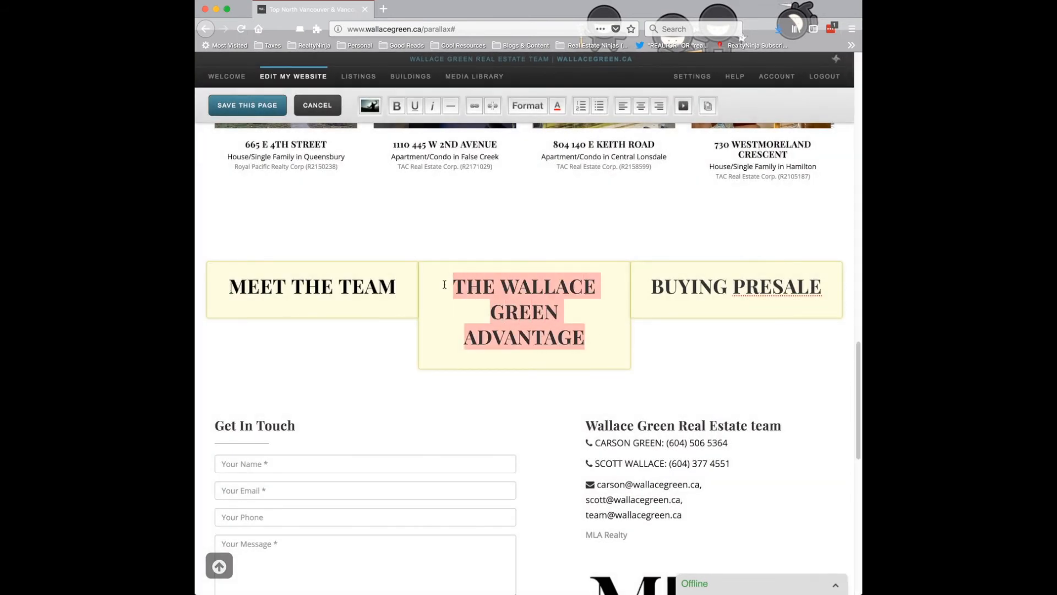
left_click(469, 104)
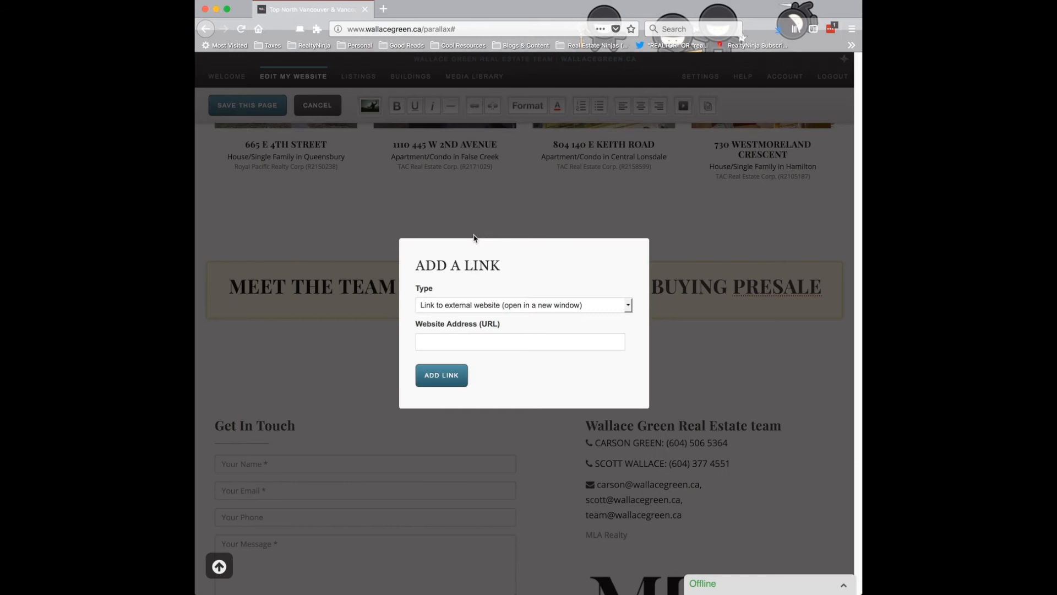
left_click(467, 305)
left_click(494, 329)
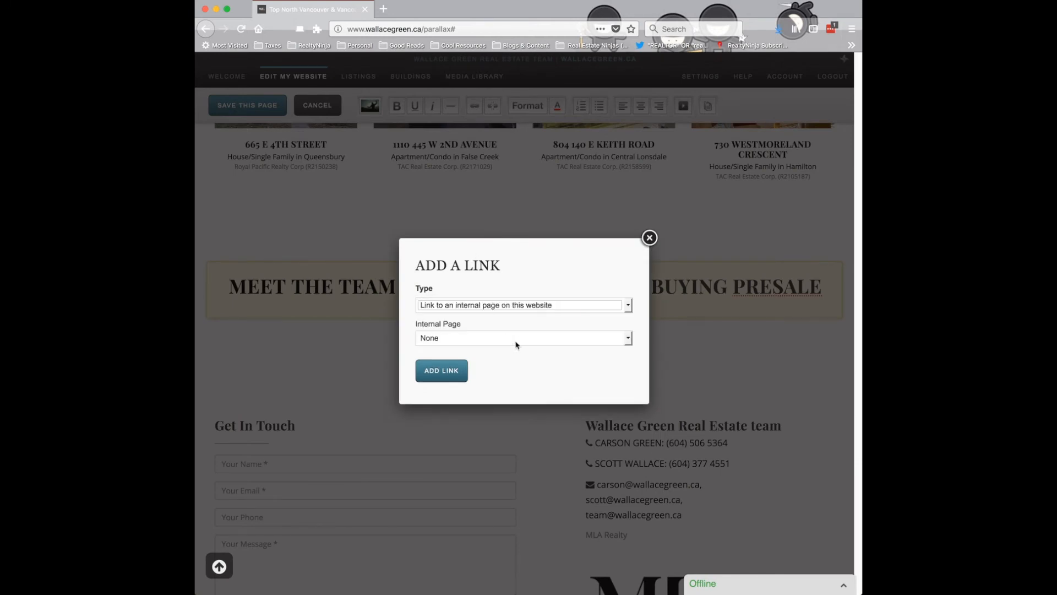
left_click(497, 342)
scroll(510, 403, "down", 20)
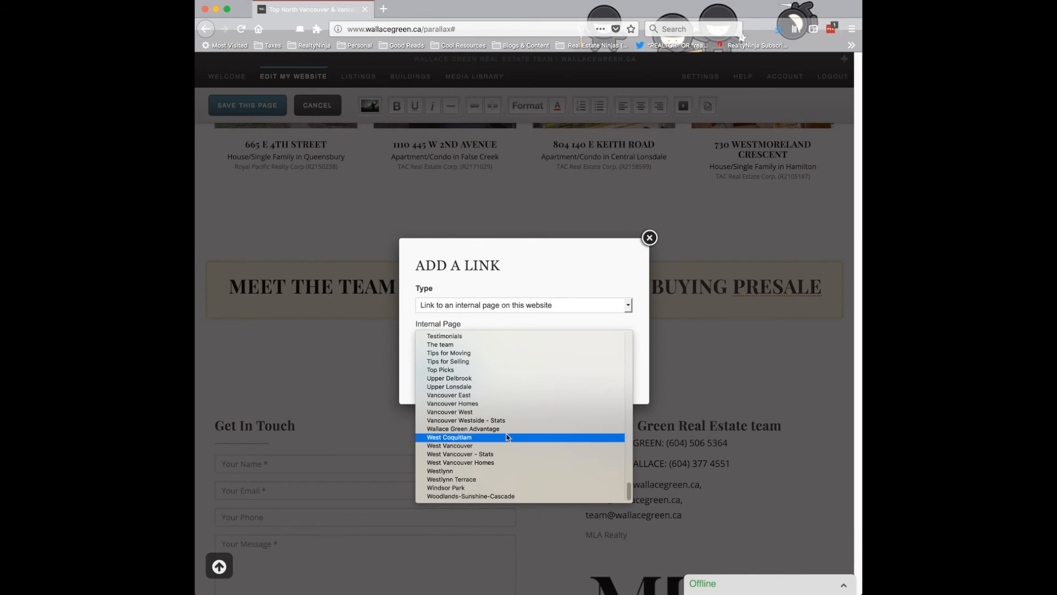
left_click(507, 430)
left_click(460, 378)
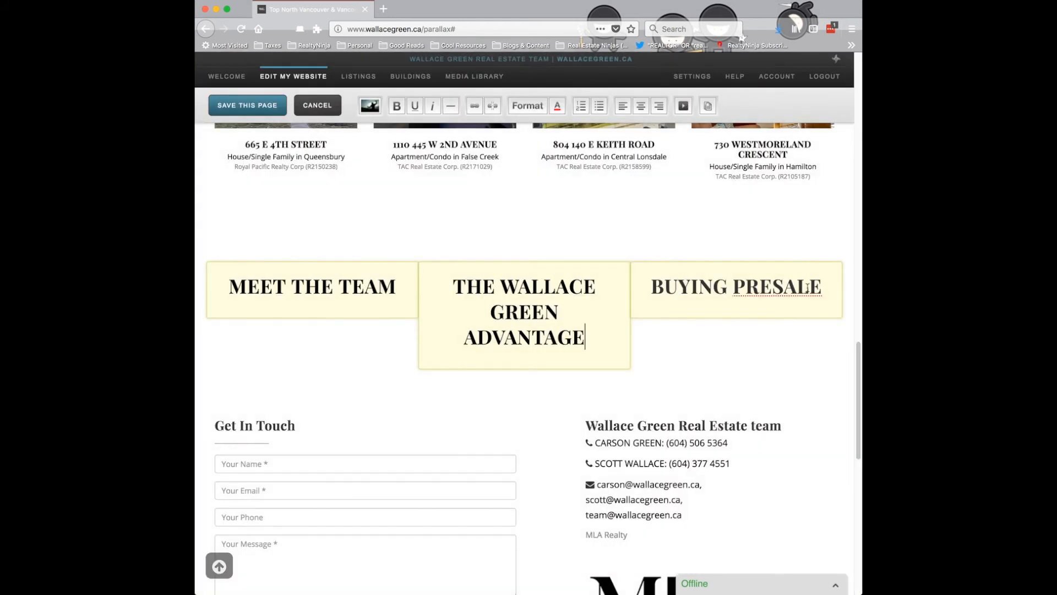
Link the "BUYING PRESALE" heading to the internal page Advantages to Buying Presale and save the page.
left_click_drag(824, 287, 658, 285)
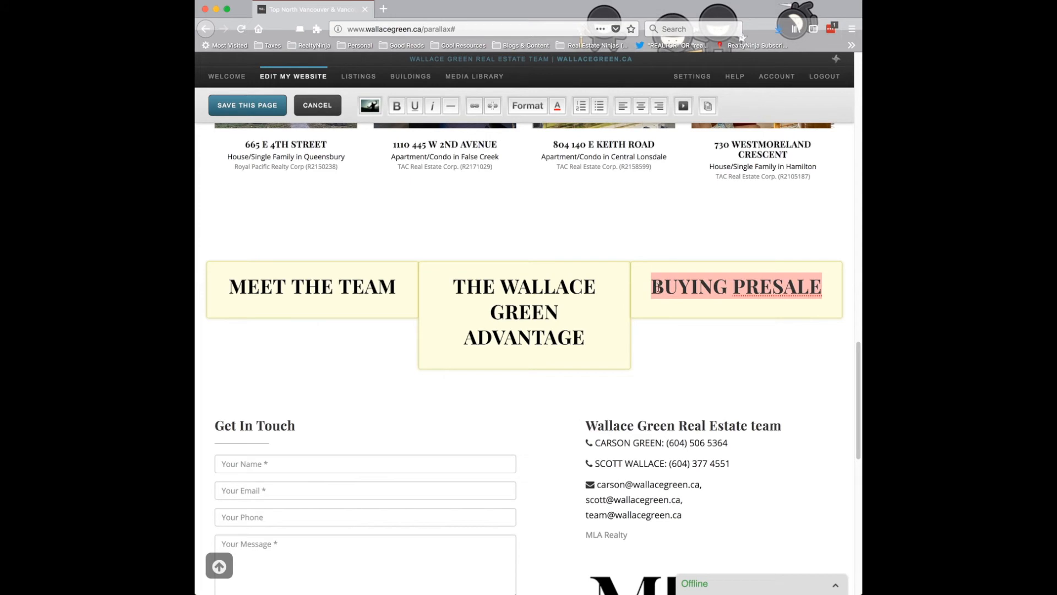
left_click(474, 106)
left_click(493, 307)
left_click(485, 330)
left_click(463, 342)
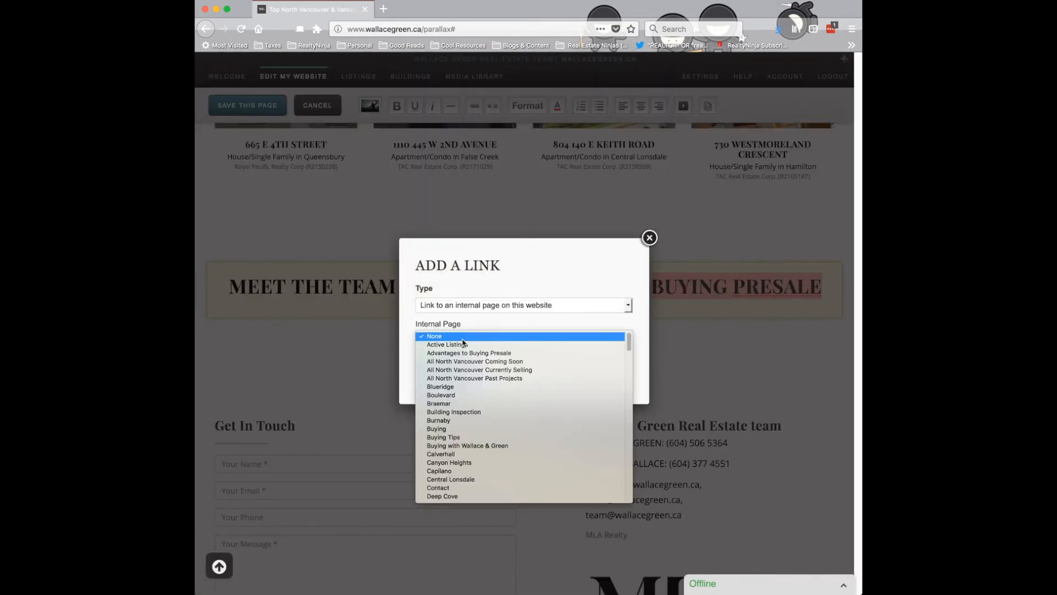
left_click(521, 353)
left_click(443, 371)
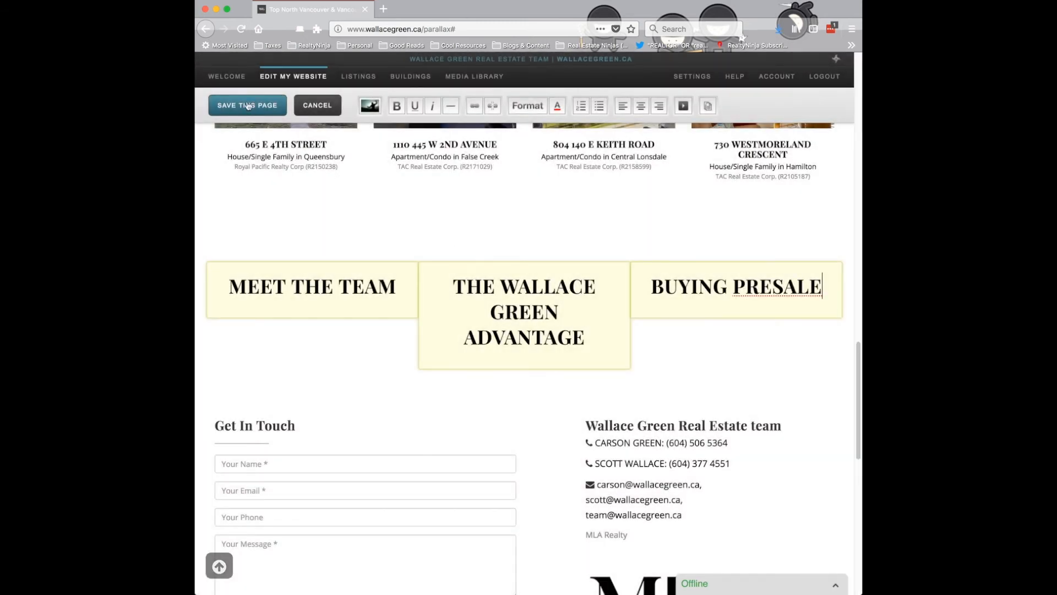
left_click(248, 107)
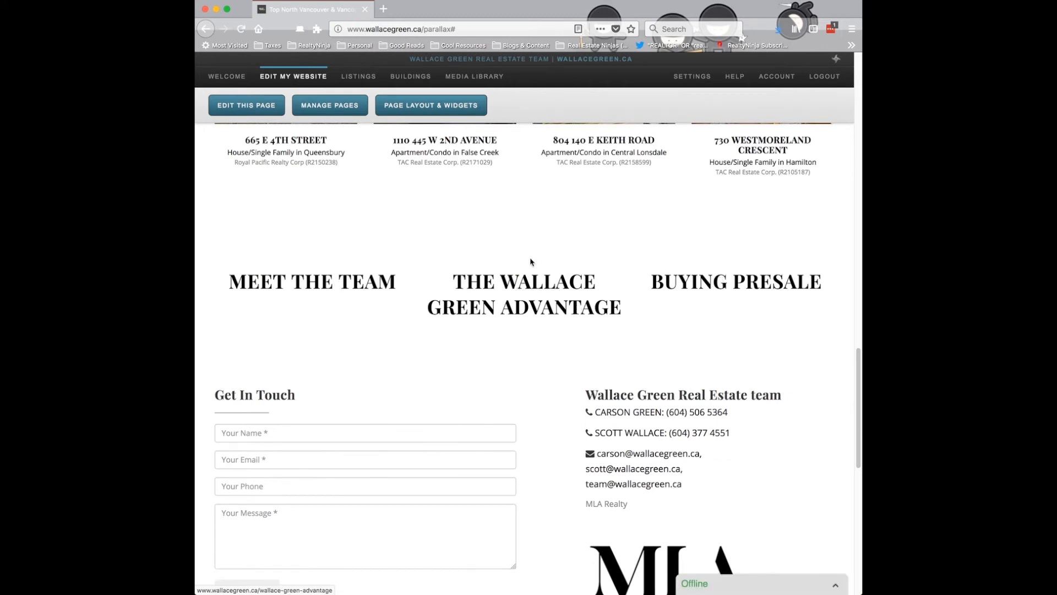
Give the Content: 3 Columns widget the near-black media library background with parallax effect and inverted text colours, and save the layout changes.
scroll(395, 384, "up", 3)
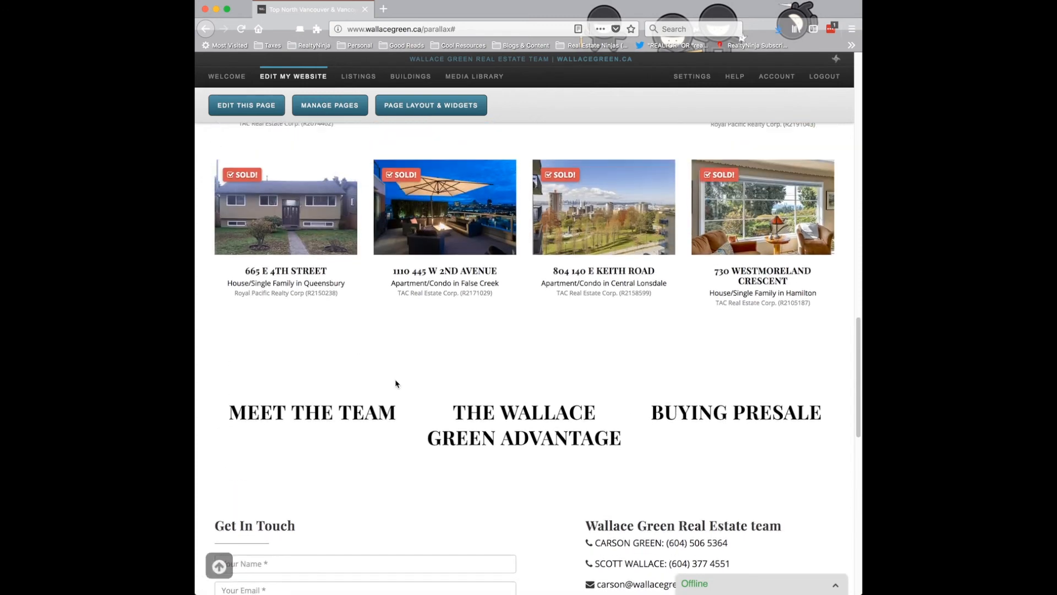
scroll(650, 422, "up", 1)
scroll(591, 392, "down", 1)
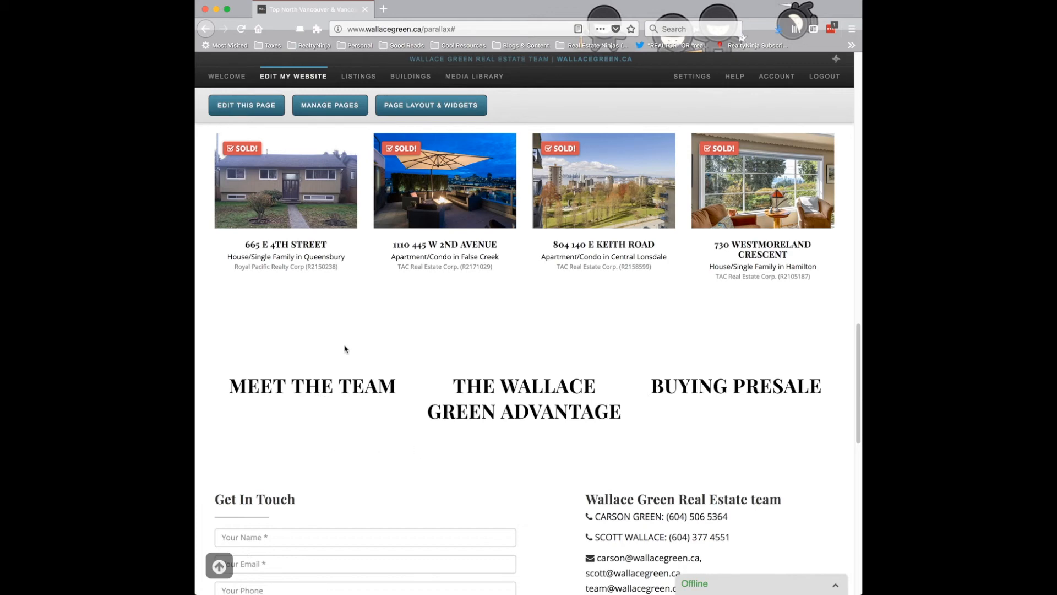
left_click(417, 109)
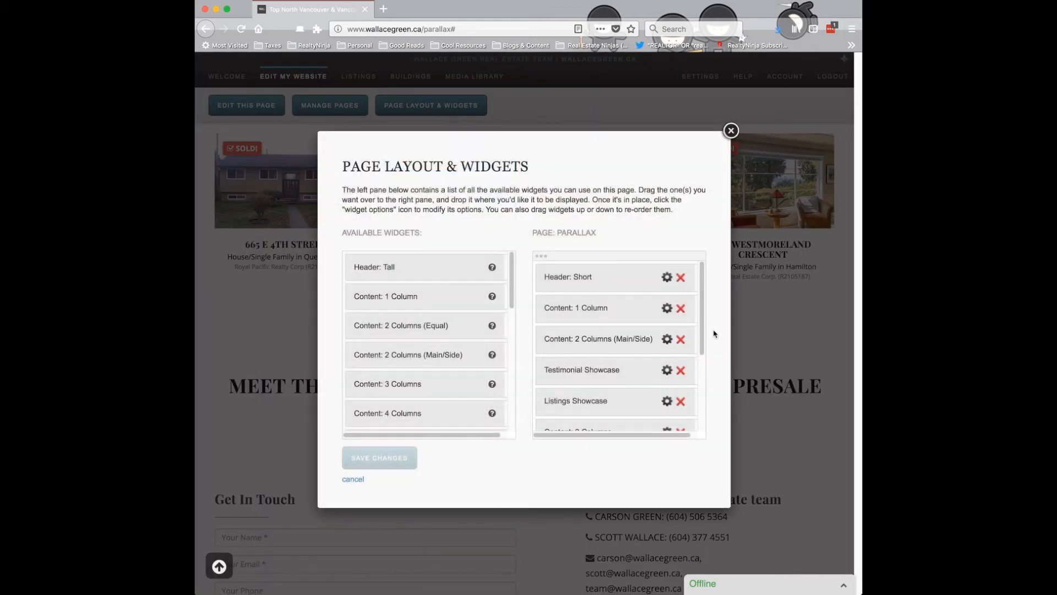
scroll(683, 325, "down", 3)
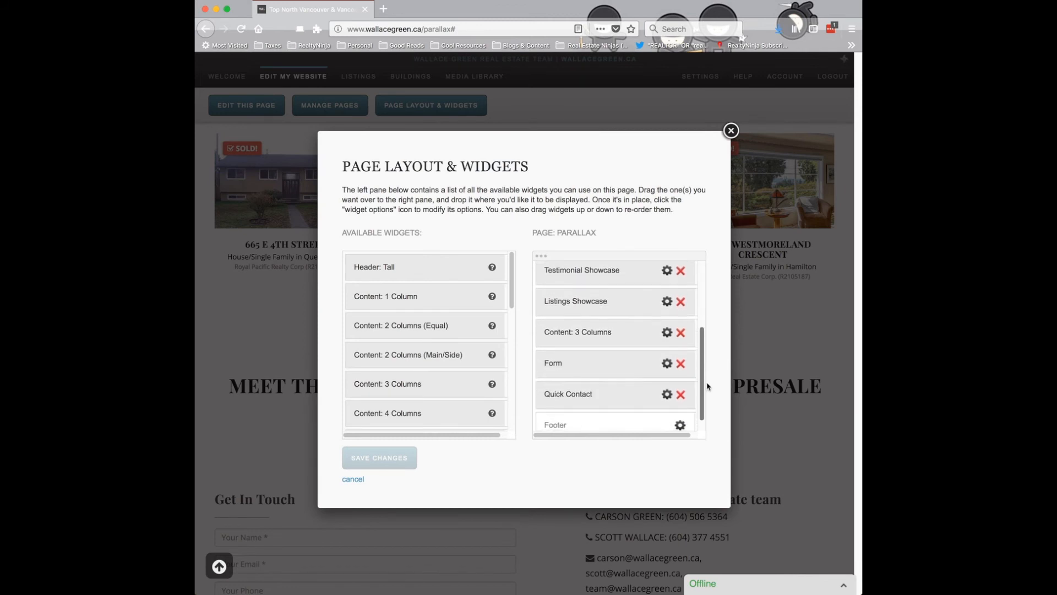
left_click(666, 333)
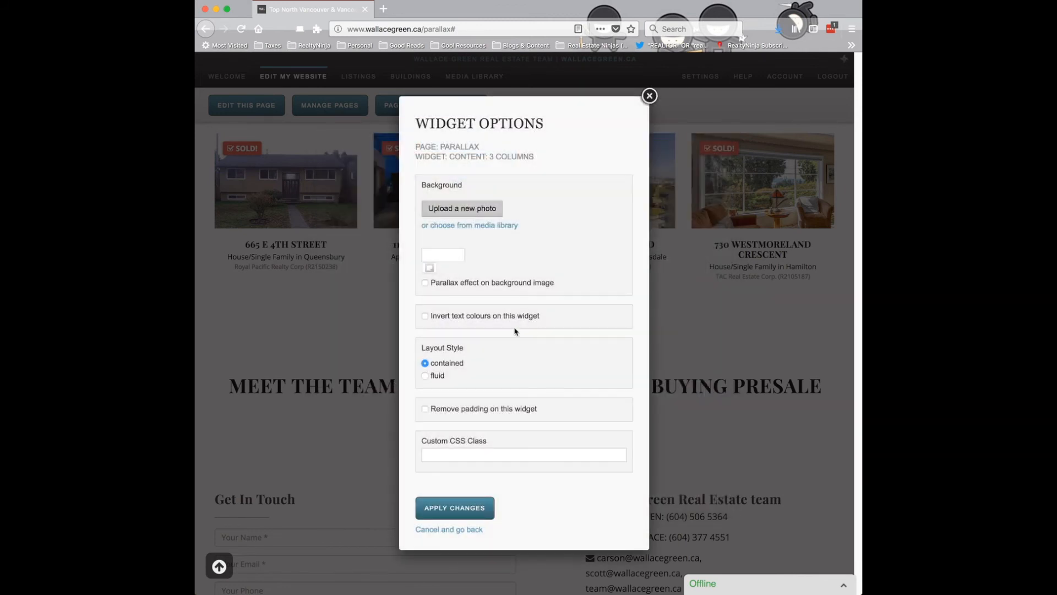
left_click(463, 226)
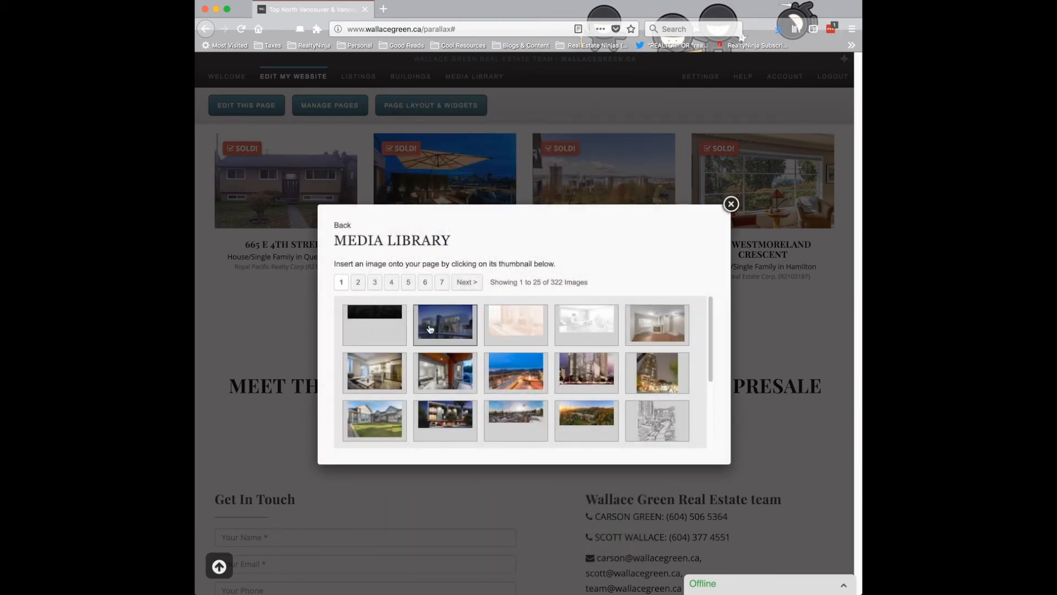
left_click(385, 323)
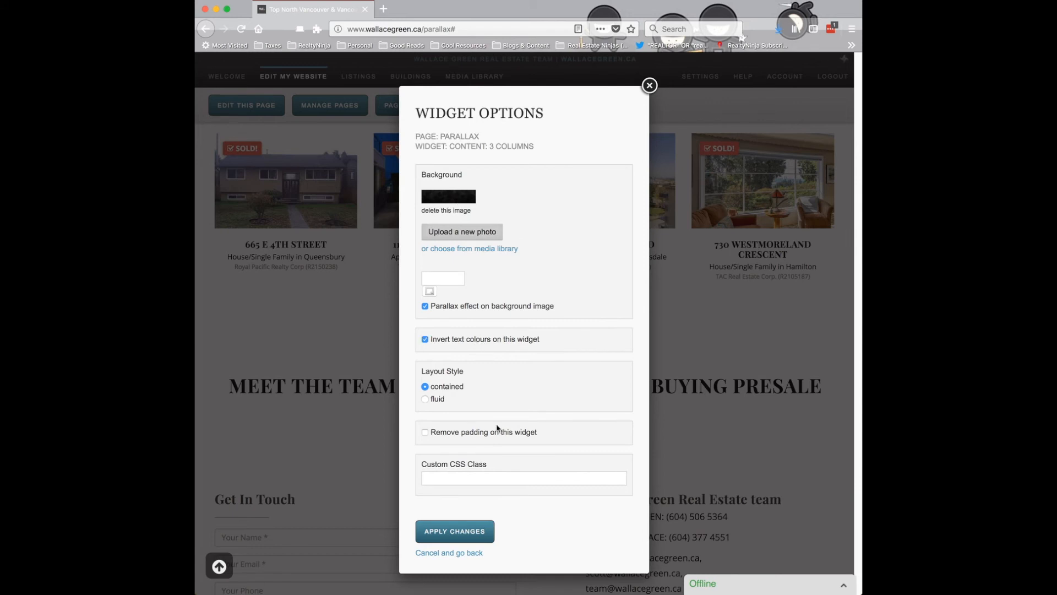
left_click(458, 531)
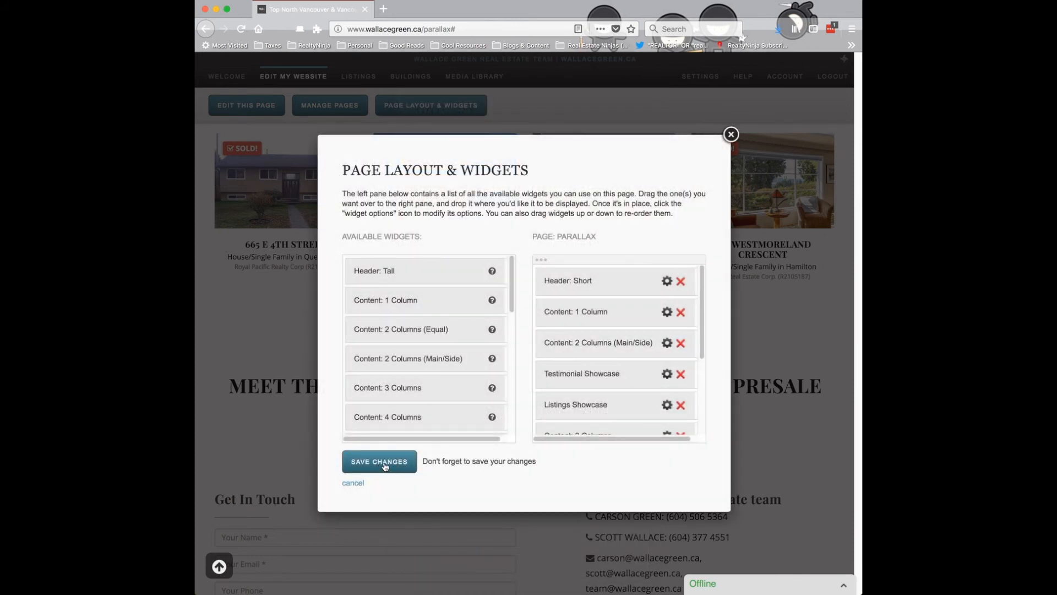
left_click(386, 464)
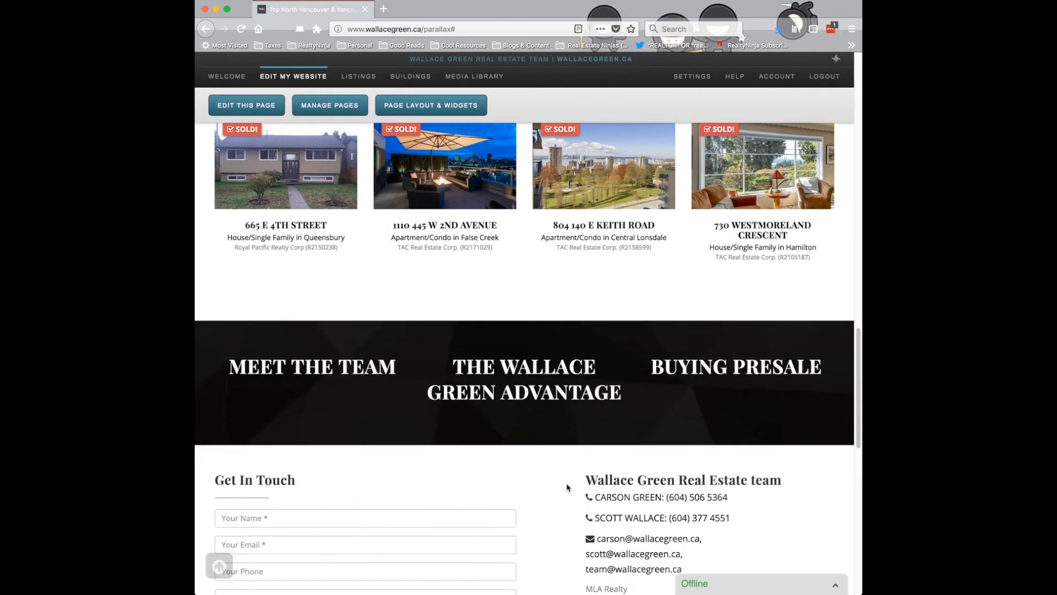
Examine how the dark background moves behind the three linked headings between the listings and the contact form.
scroll(565, 484, "down", 5)
scroll(565, 484, "down", 2)
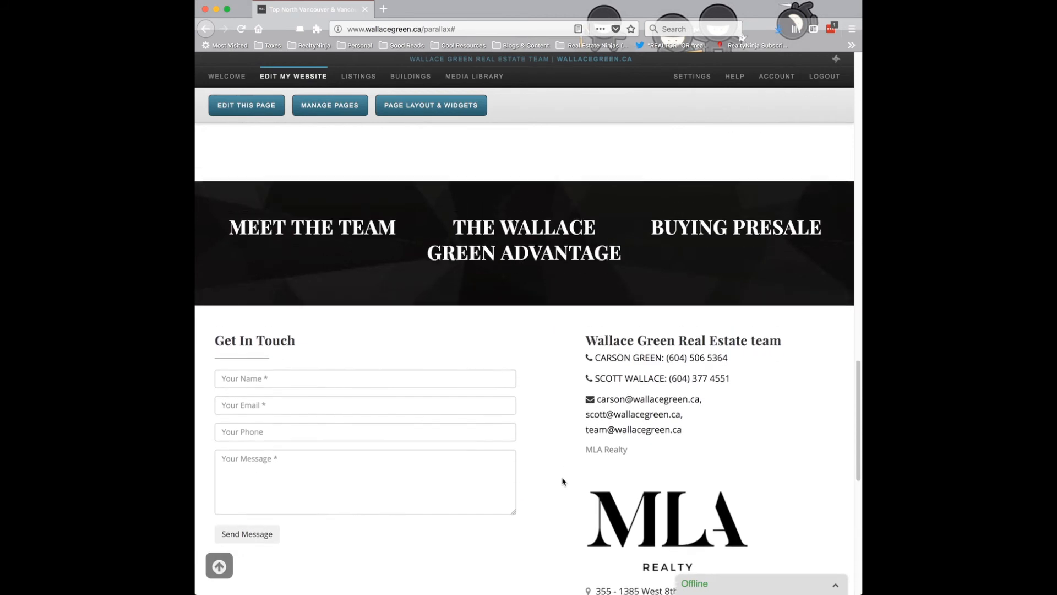
scroll(563, 482, "up", 4)
scroll(563, 482, "down", 1)
scroll(563, 481, "down", 5)
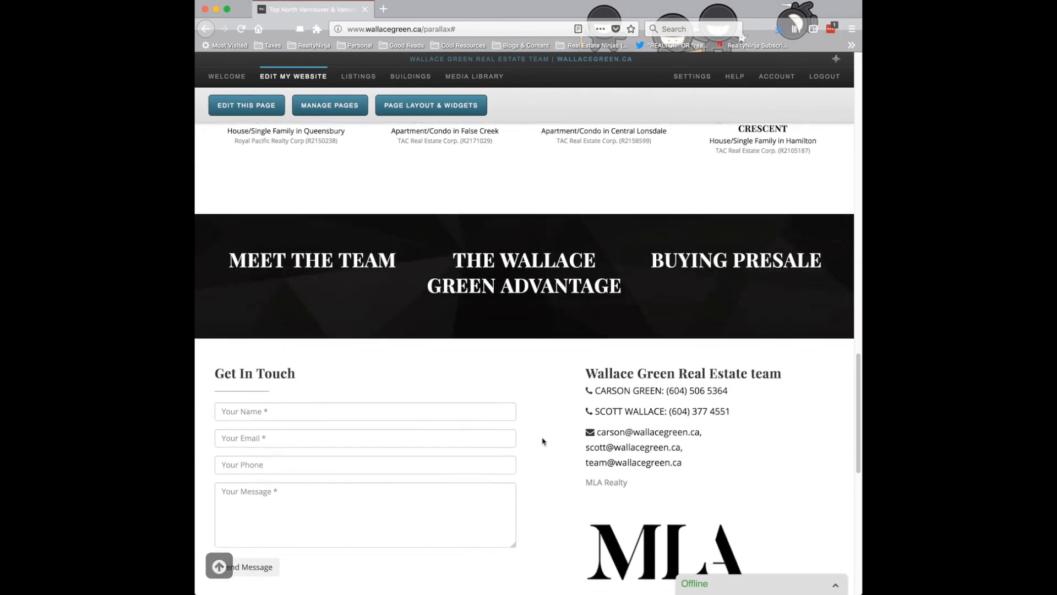
scroll(542, 441, "up", 8)
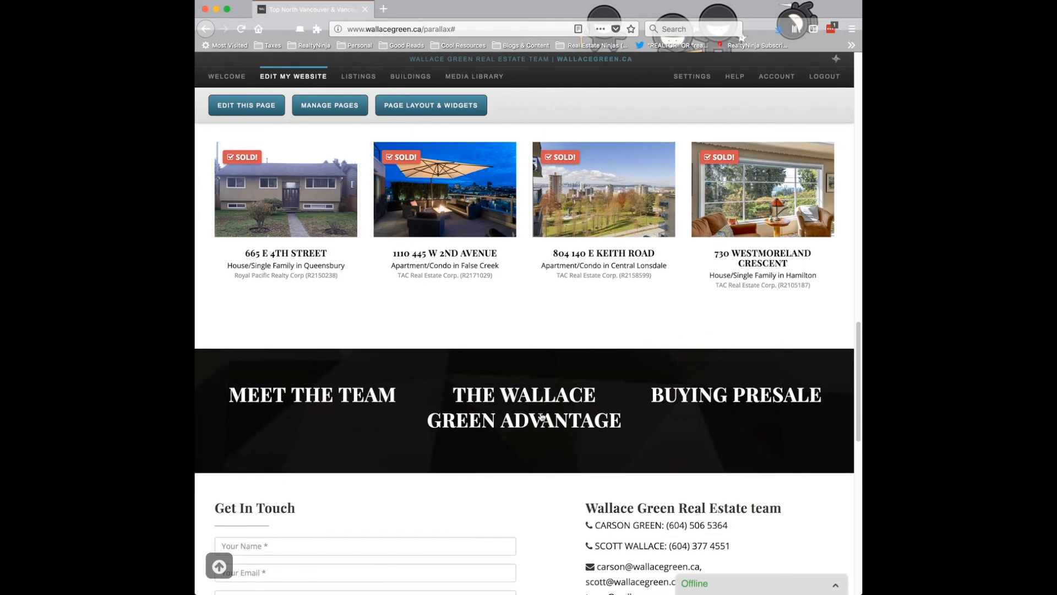
scroll(537, 421, "down", 3)
scroll(534, 424, "down", 2)
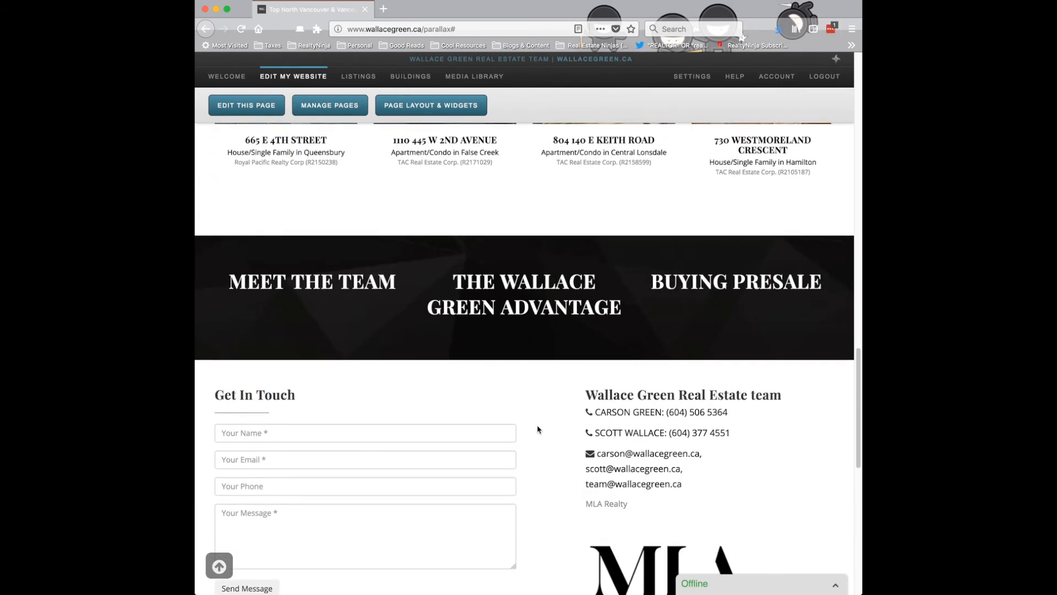
scroll(538, 424, "up", 2)
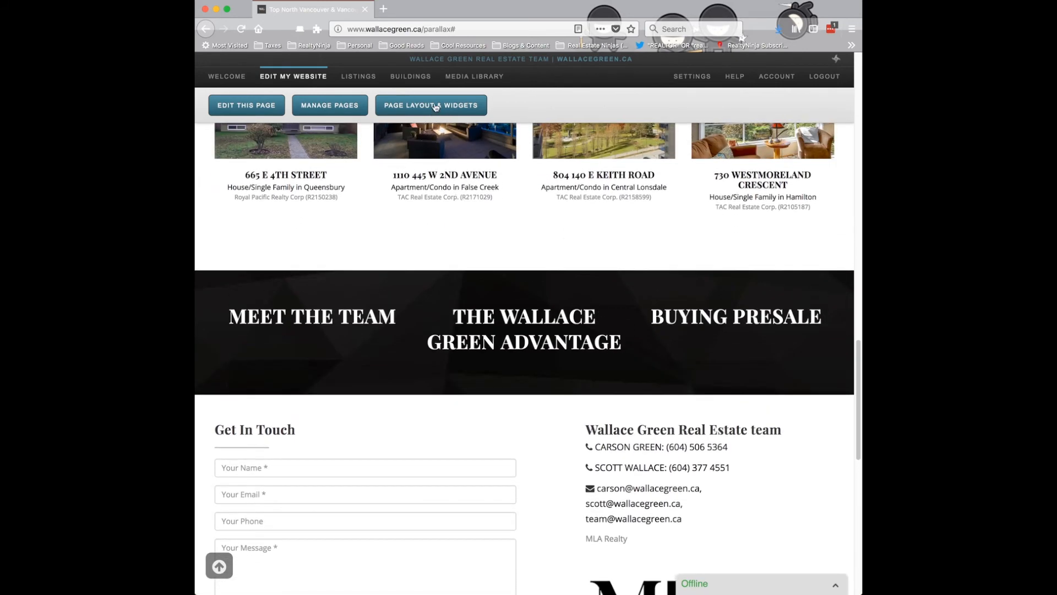
Replace the Content: 3 Columns widget's background with the blue modern house image from the media library, and save the layout changes.
left_click(436, 106)
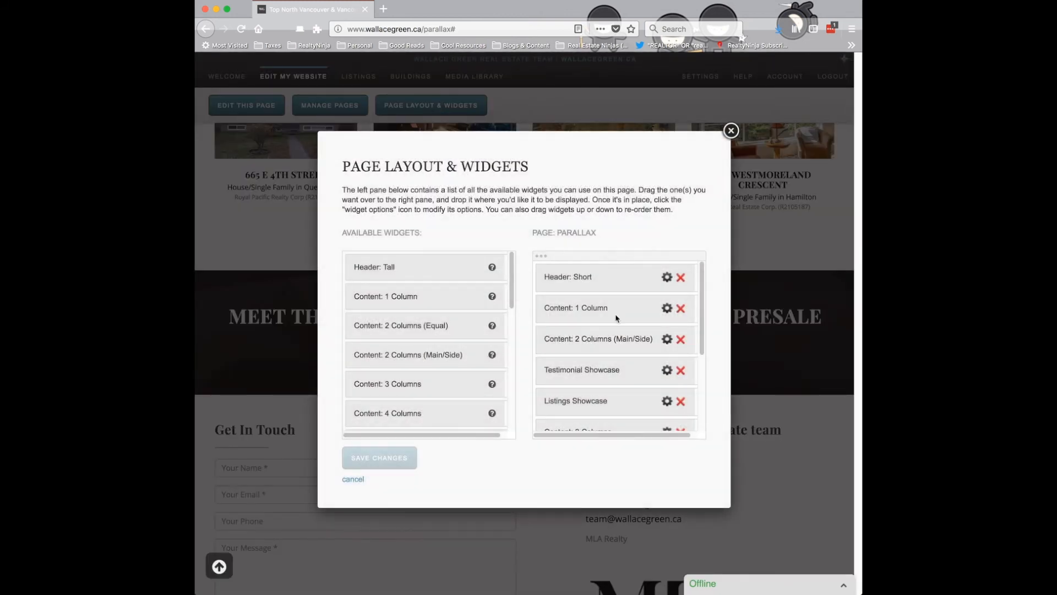
scroll(619, 318, "down", 5)
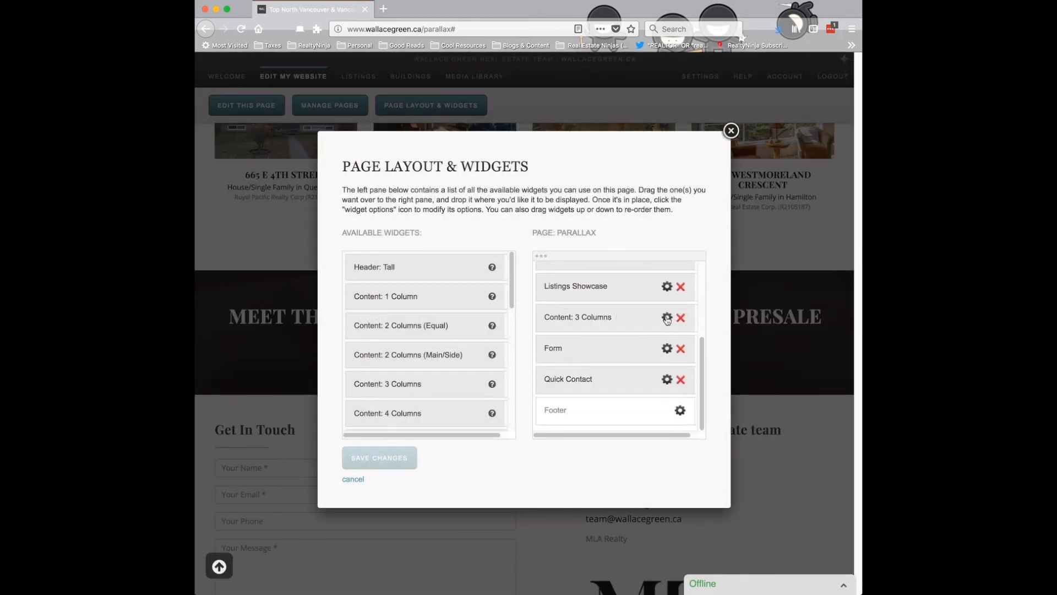
left_click(667, 317)
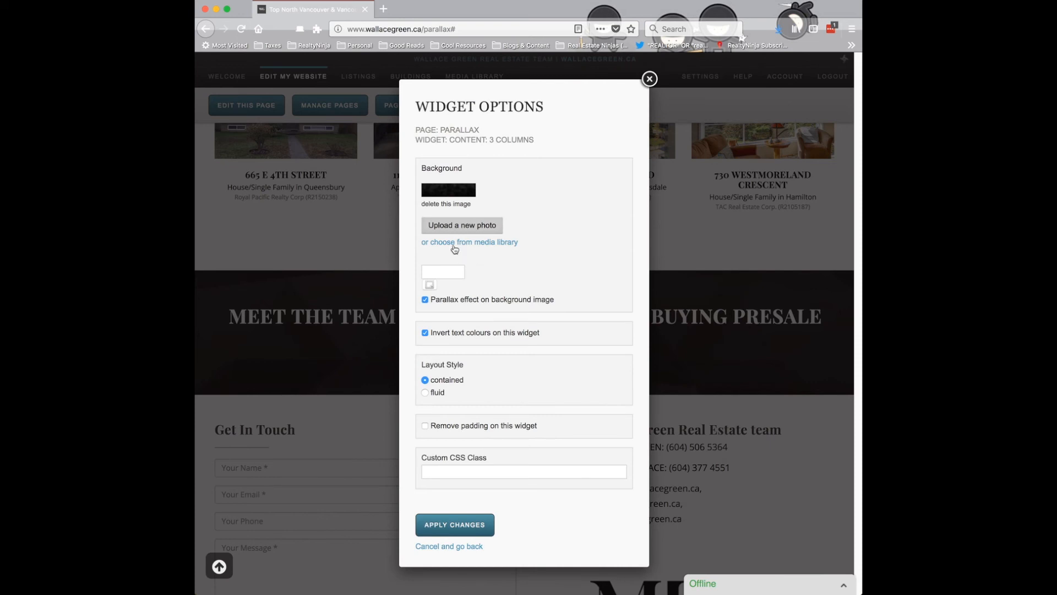
left_click(448, 205)
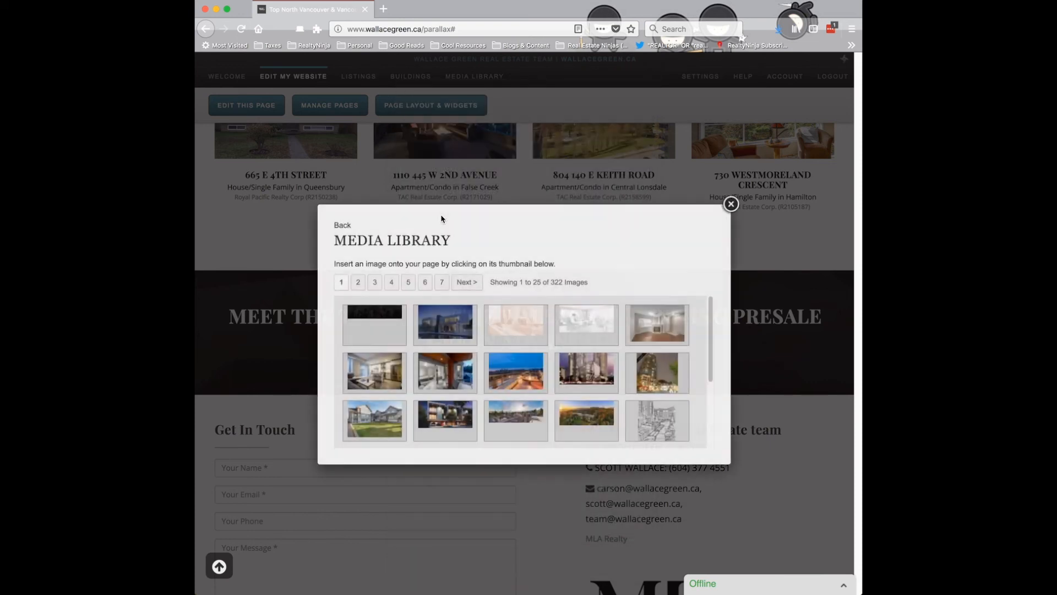
left_click(437, 321)
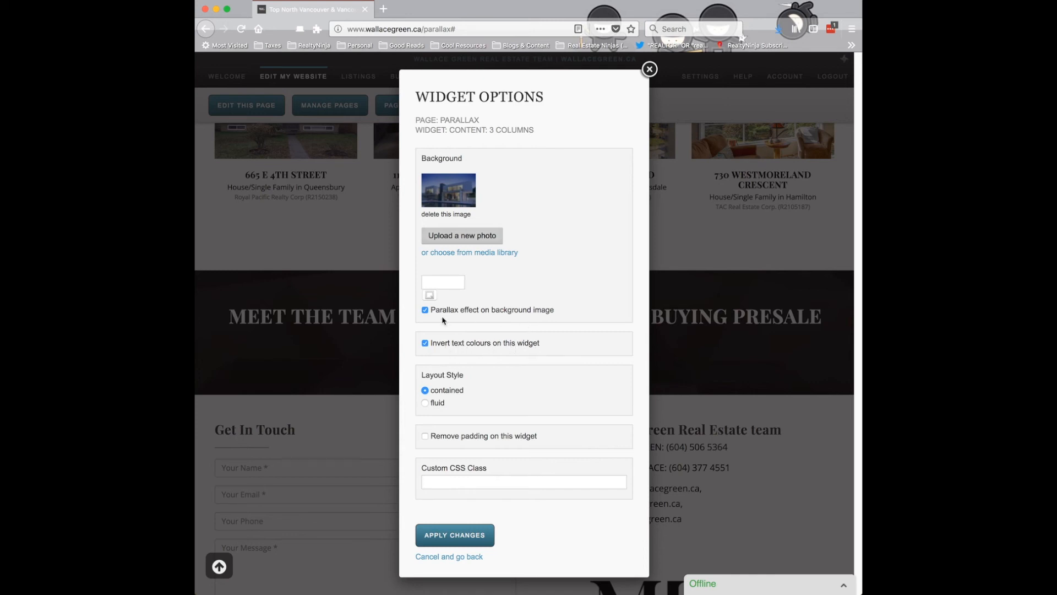
left_click(445, 536)
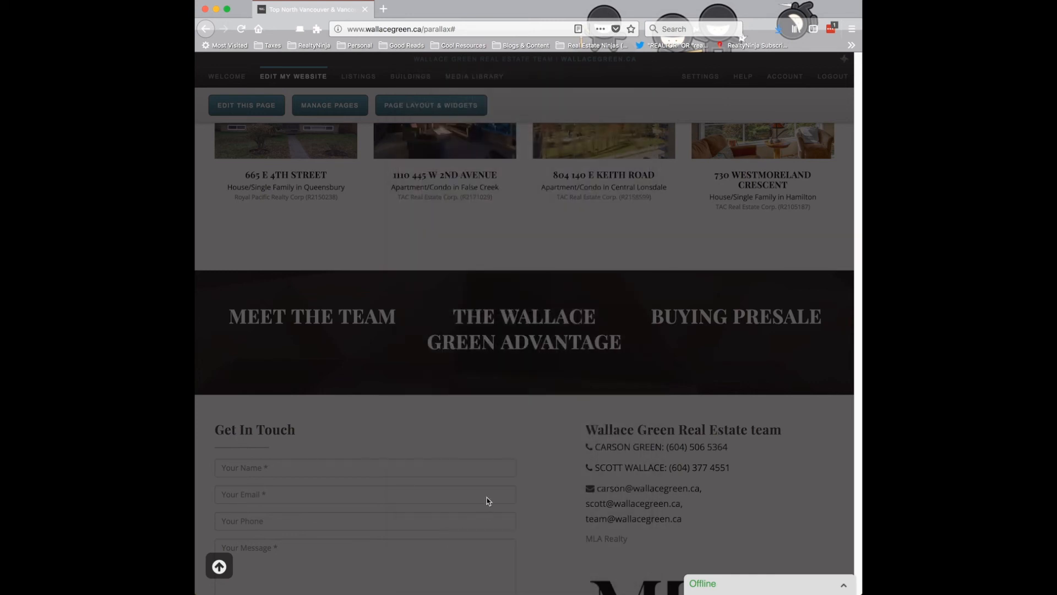
left_click(377, 462)
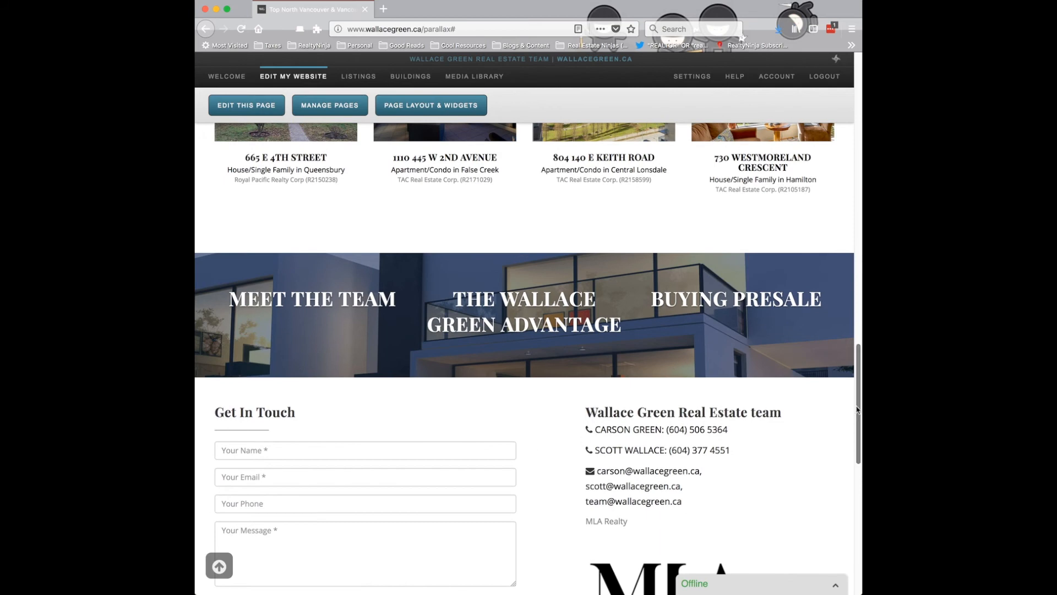
Review the parallax backgrounds across the page, from the header and testimonials to the three linked headings above the contact form.
left_click_drag(857, 363, 834, 84)
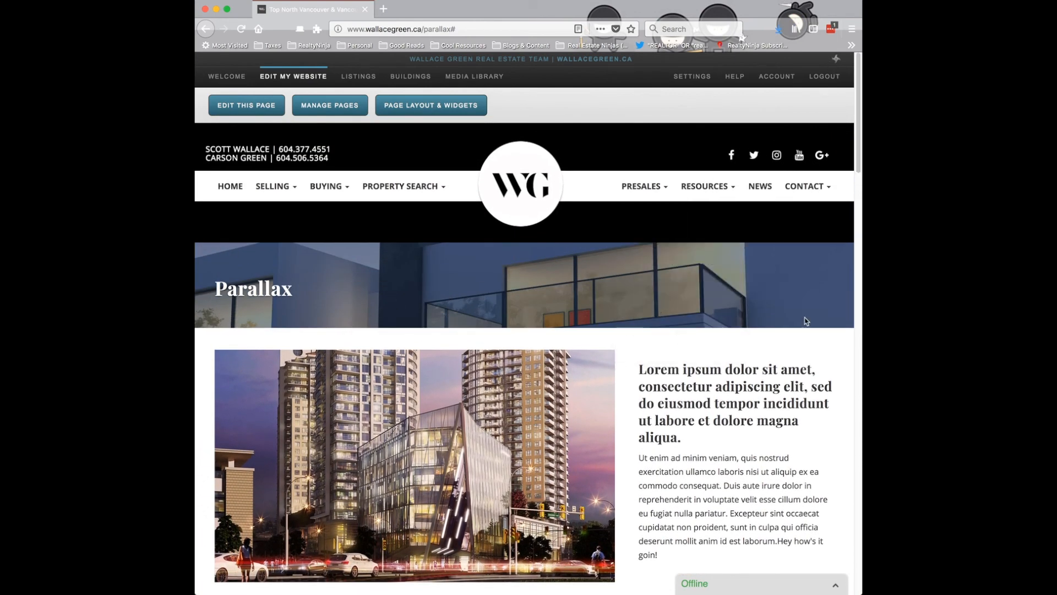
left_click_drag(858, 107, 859, 213)
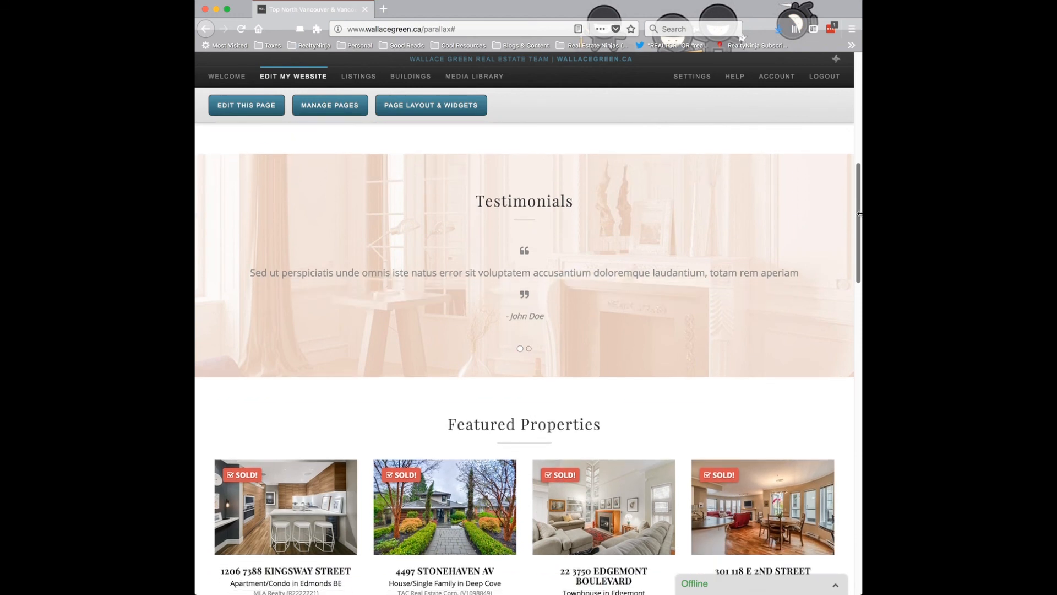
left_click_drag(859, 214, 857, 410)
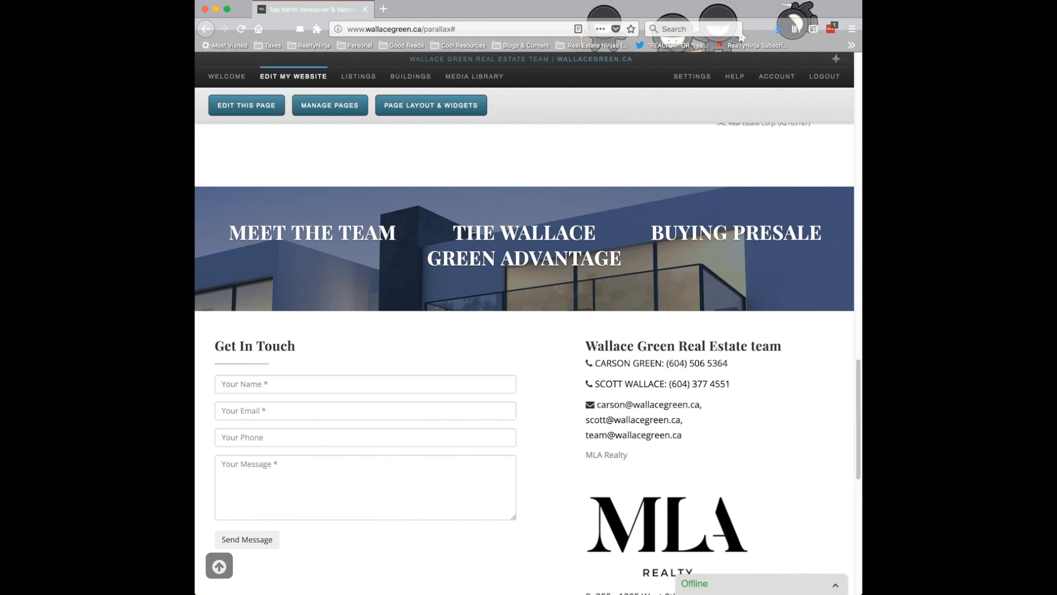
scroll(840, 385, "up", 10)
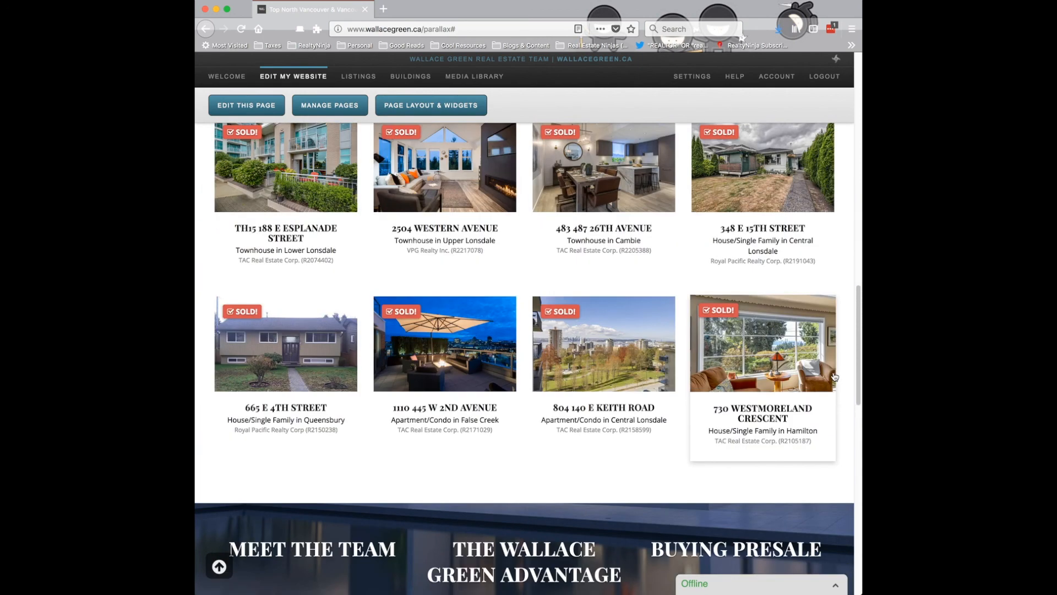
scroll(834, 374, "up", 9)
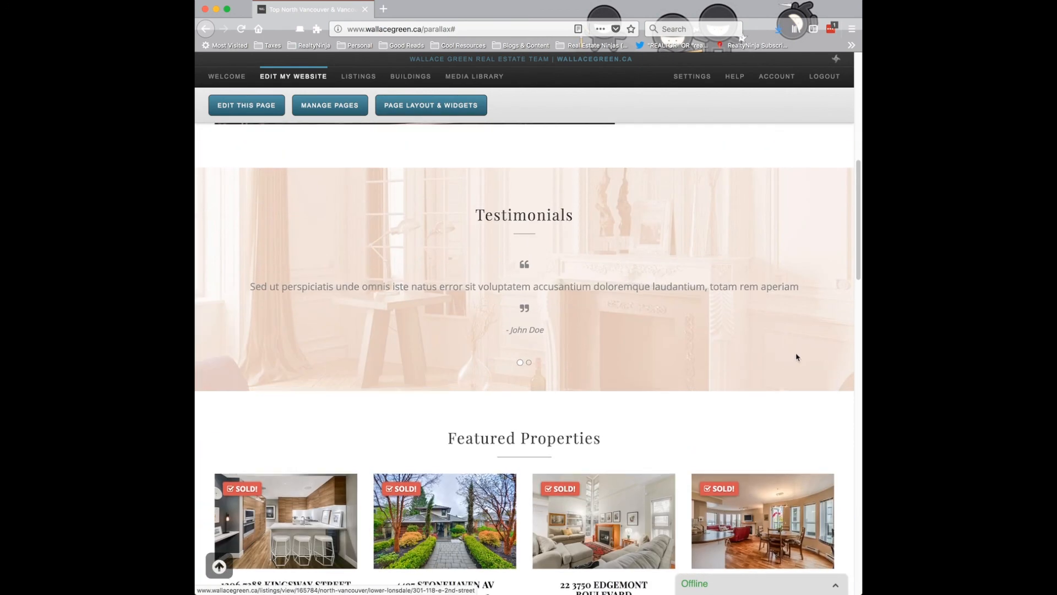
scroll(796, 358, "up", 10)
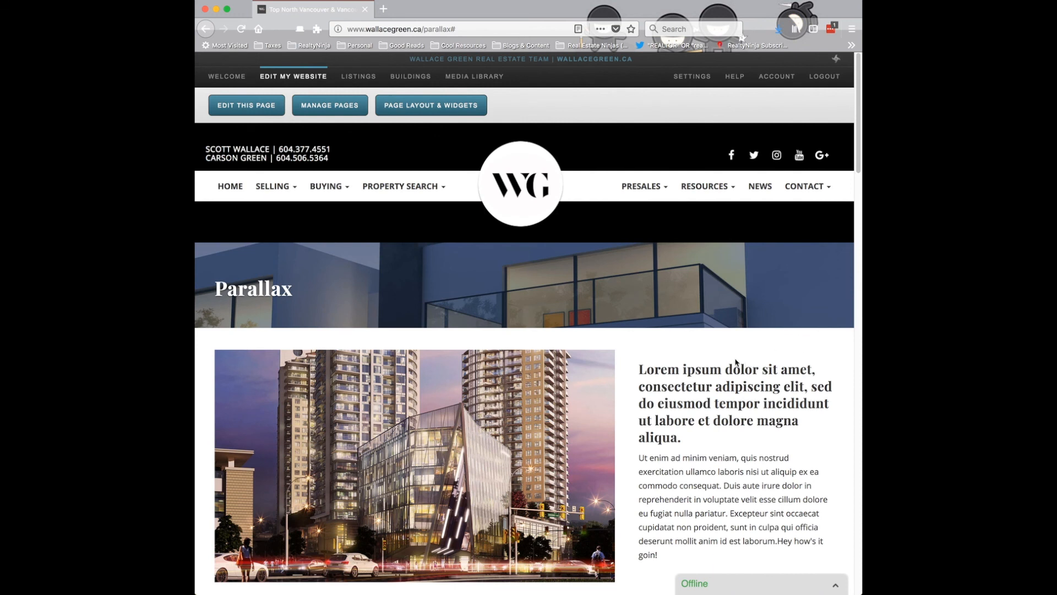